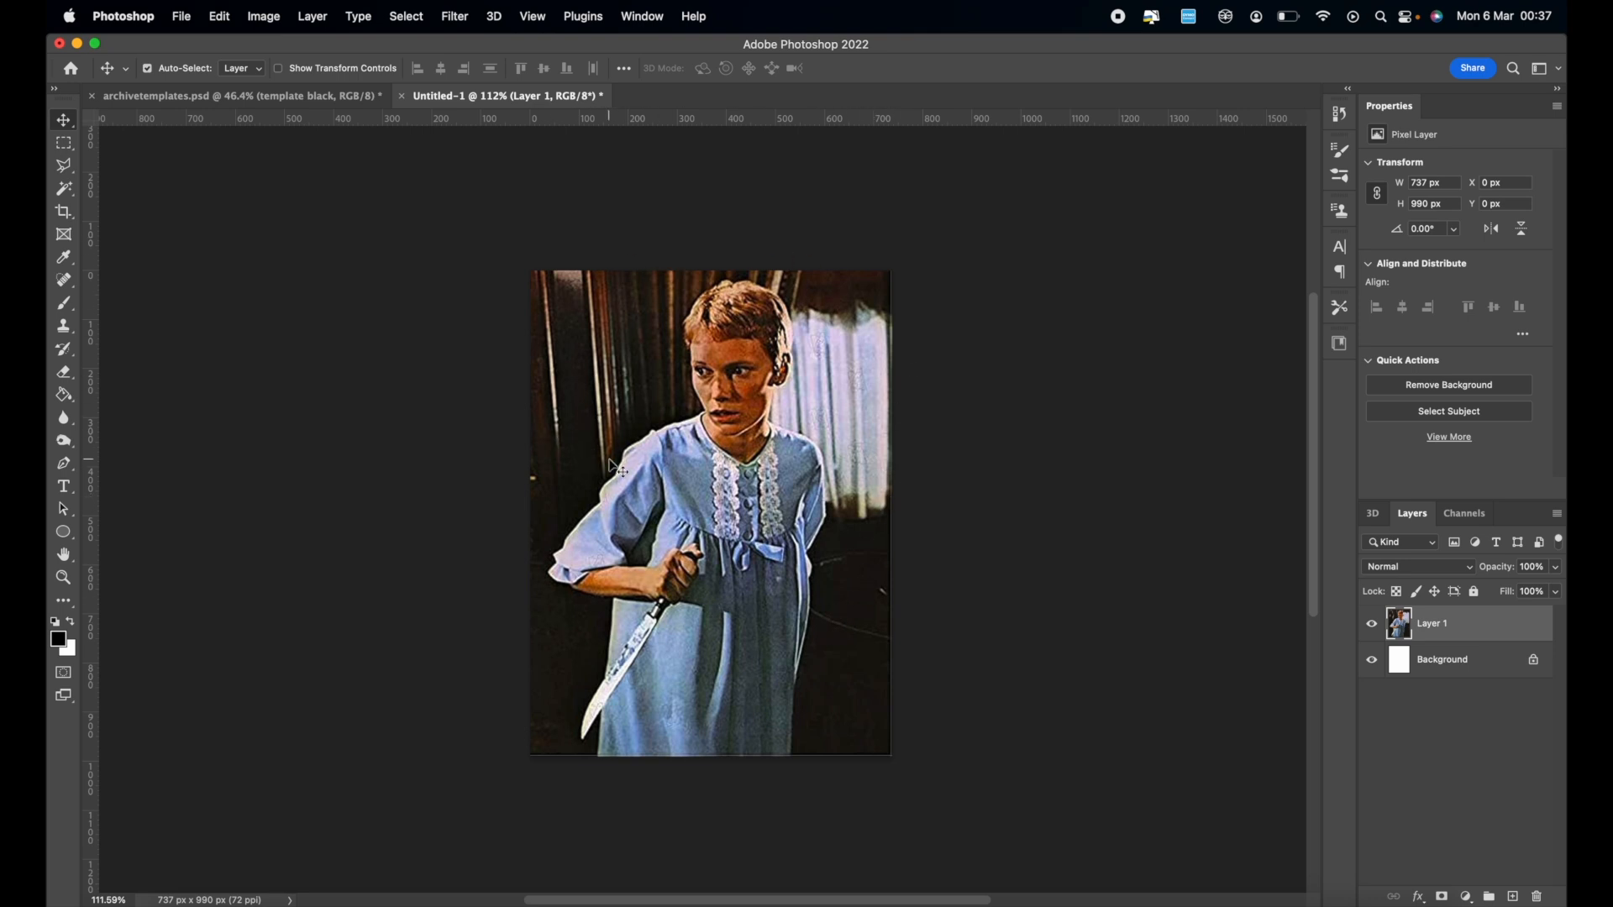
Resize the image to 4000 pixels wide at a resolution of 300 pixels/inch, keeping its proportions.
scroll(618, 469, up, 2)
scroll(605, 391, down, 3)
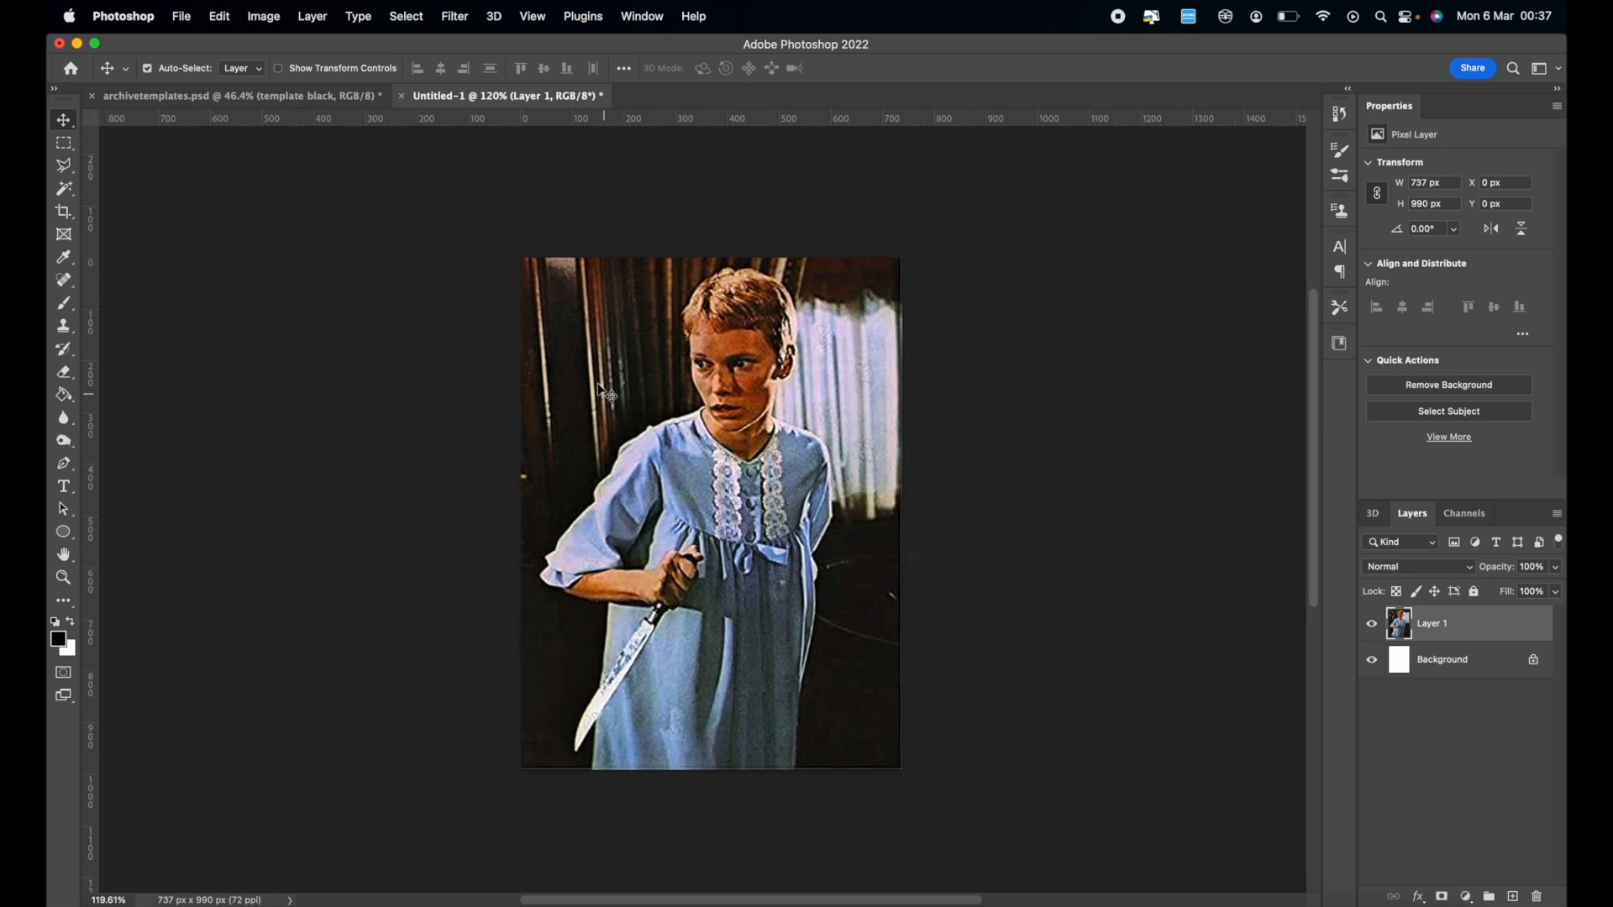
click(265, 16)
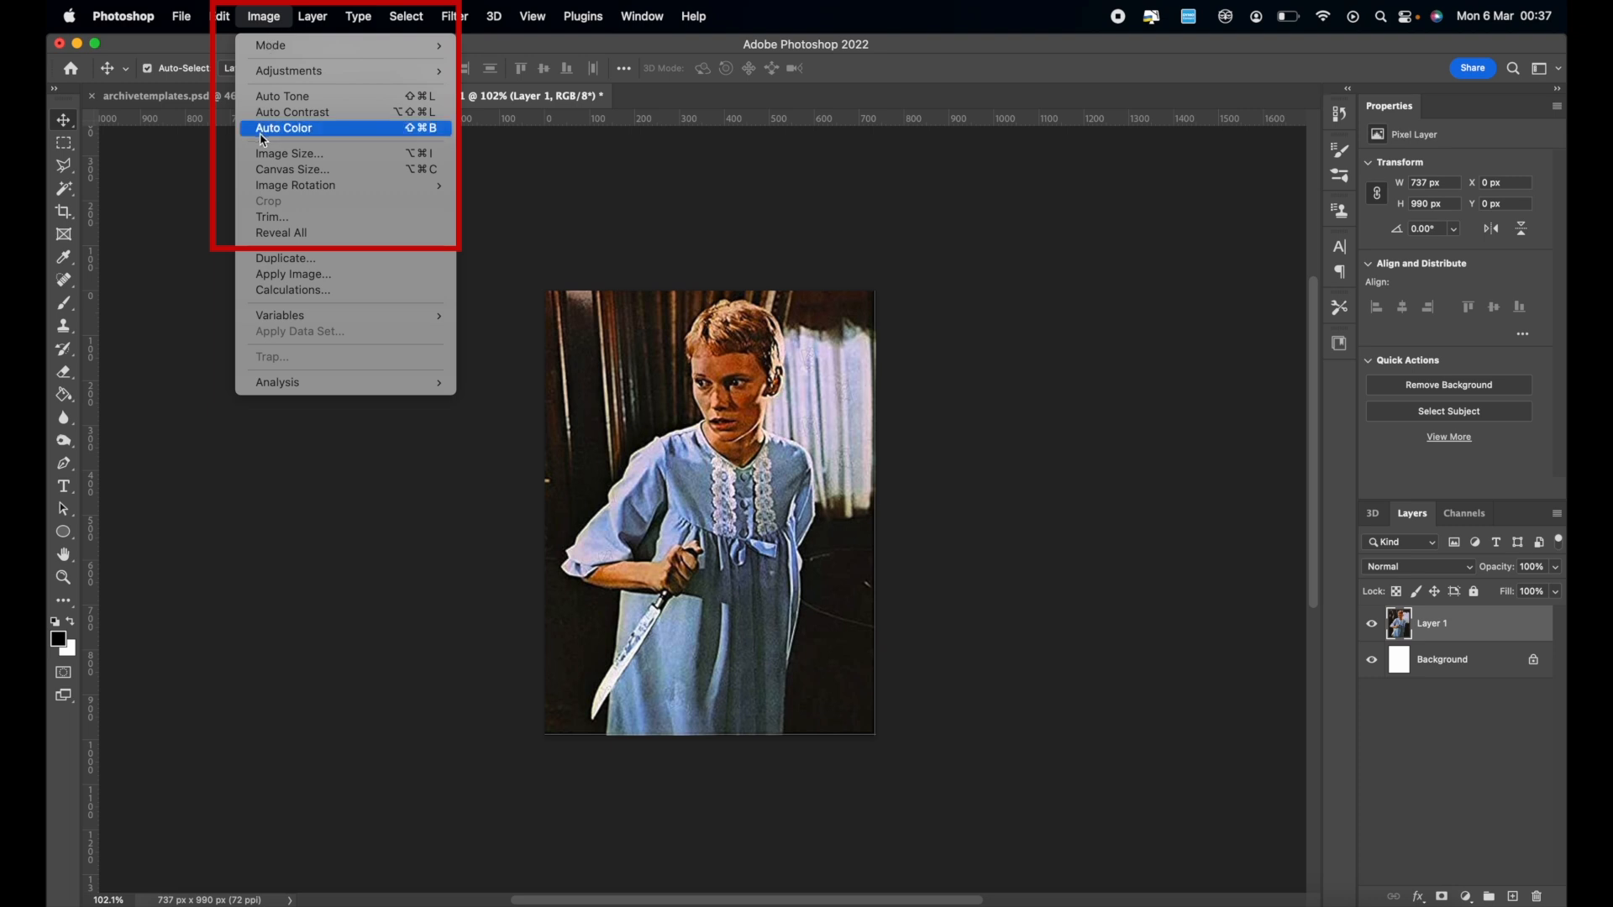
click(269, 154)
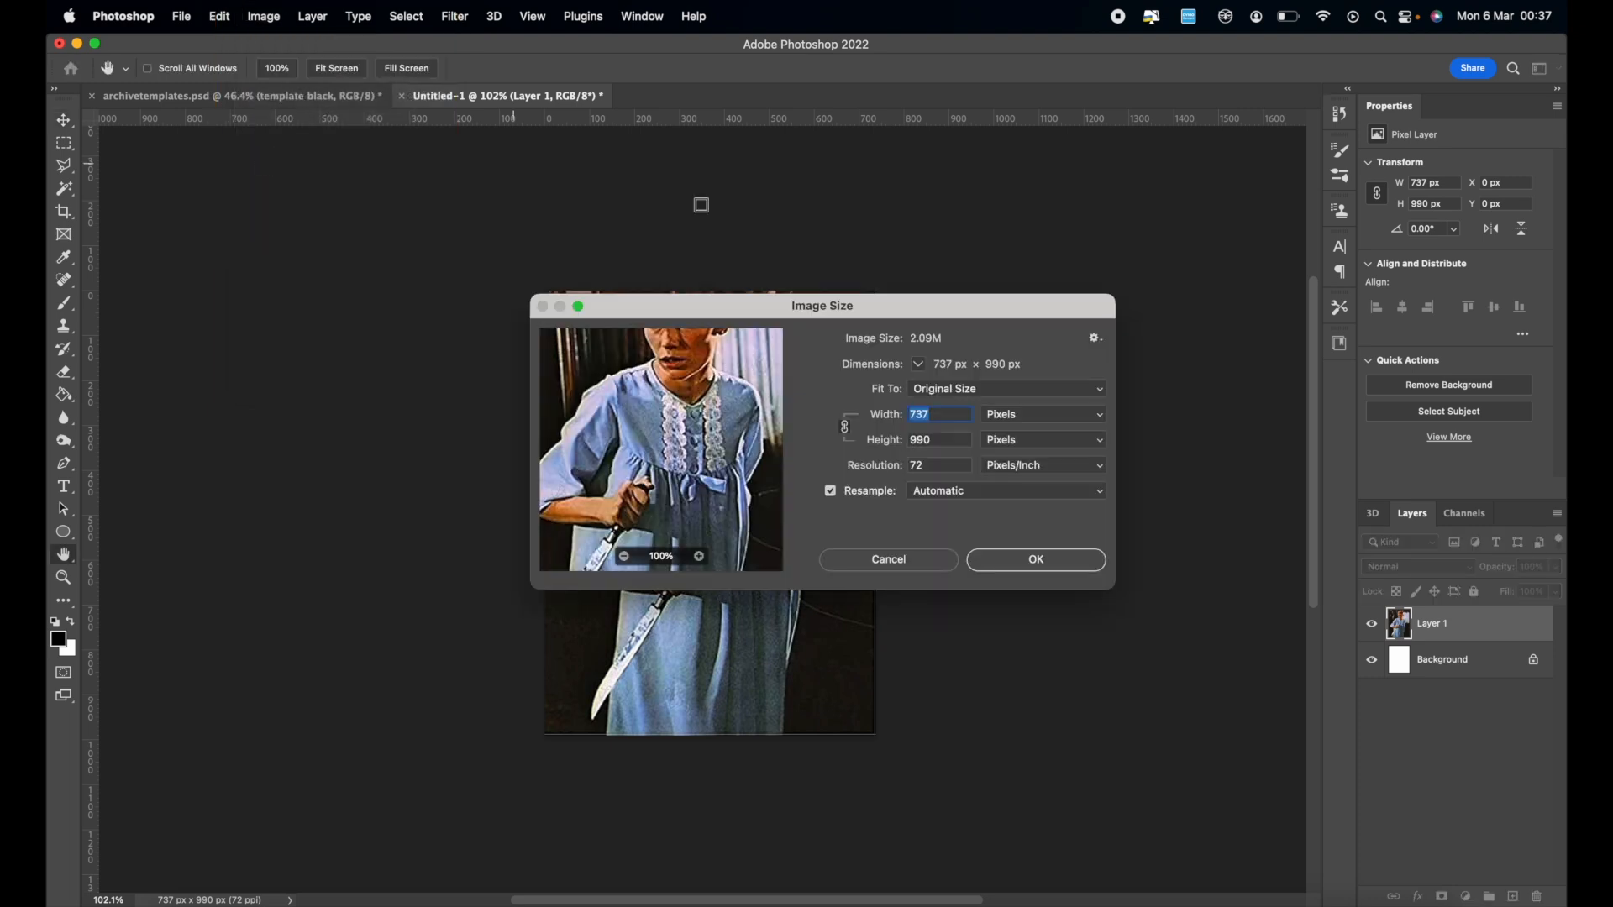
click(934, 469)
text(300)
drag(948, 415, 868, 415)
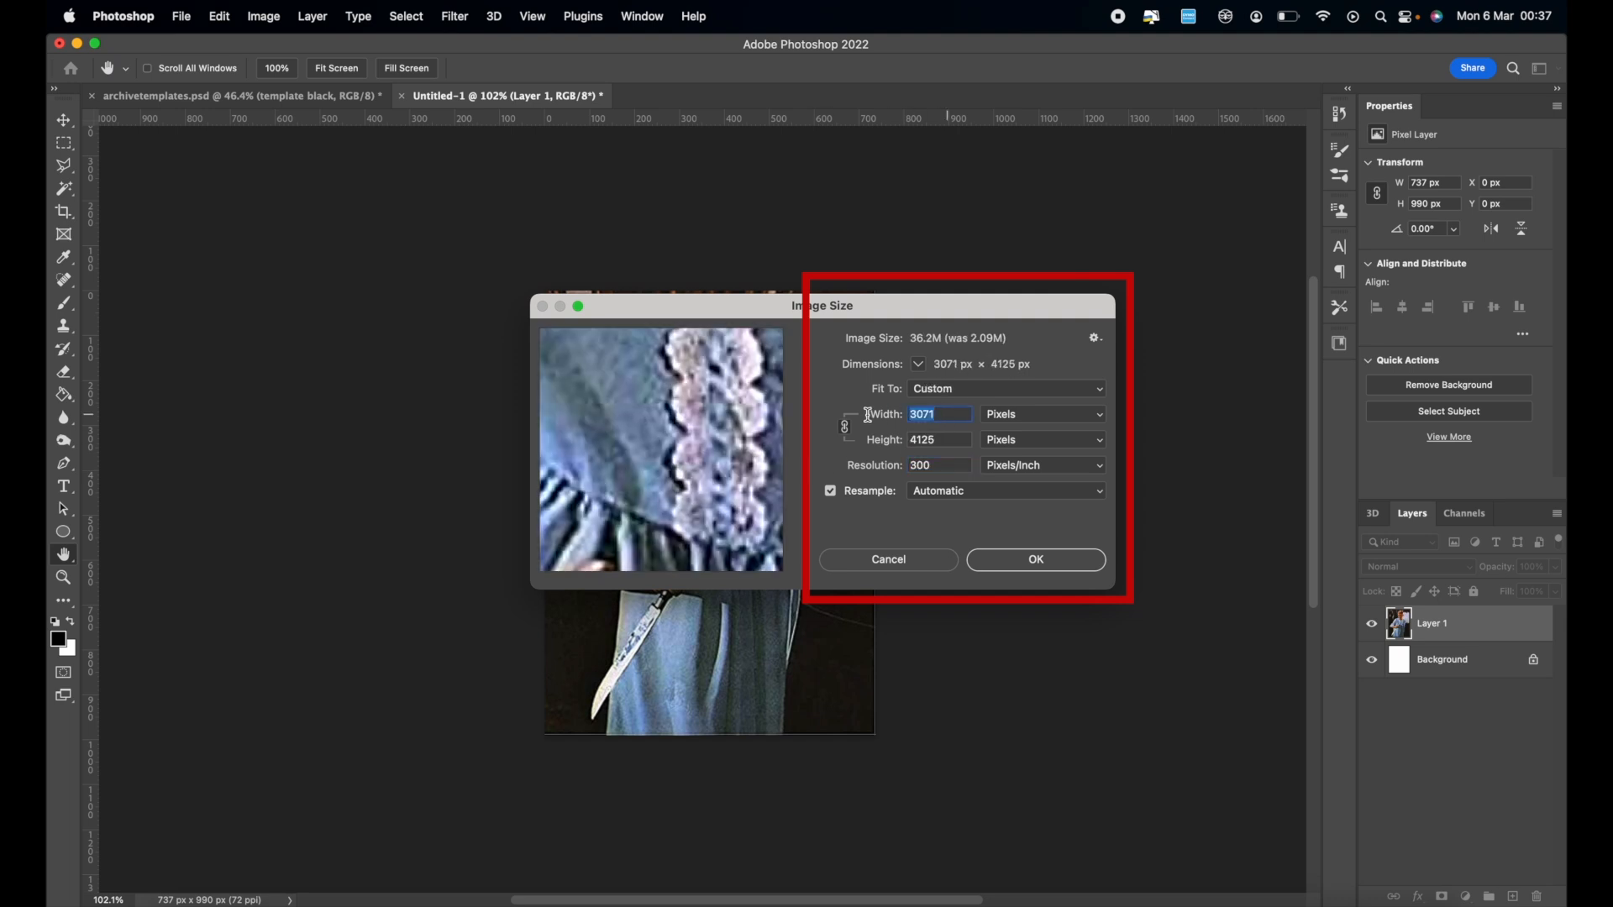
text(4000)
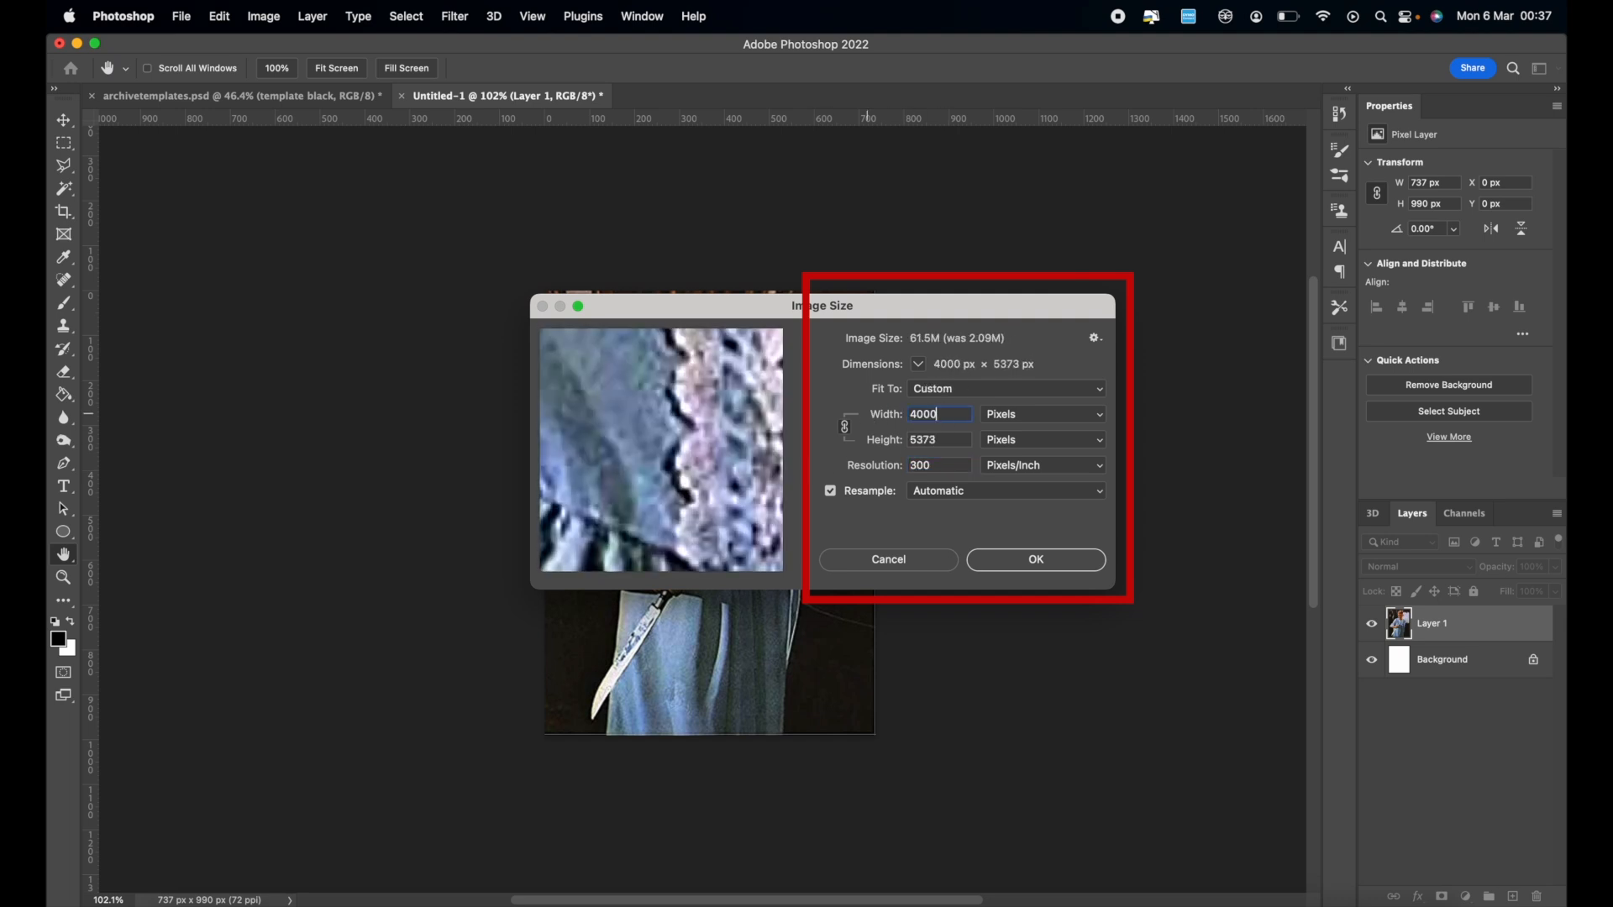
key(Return)
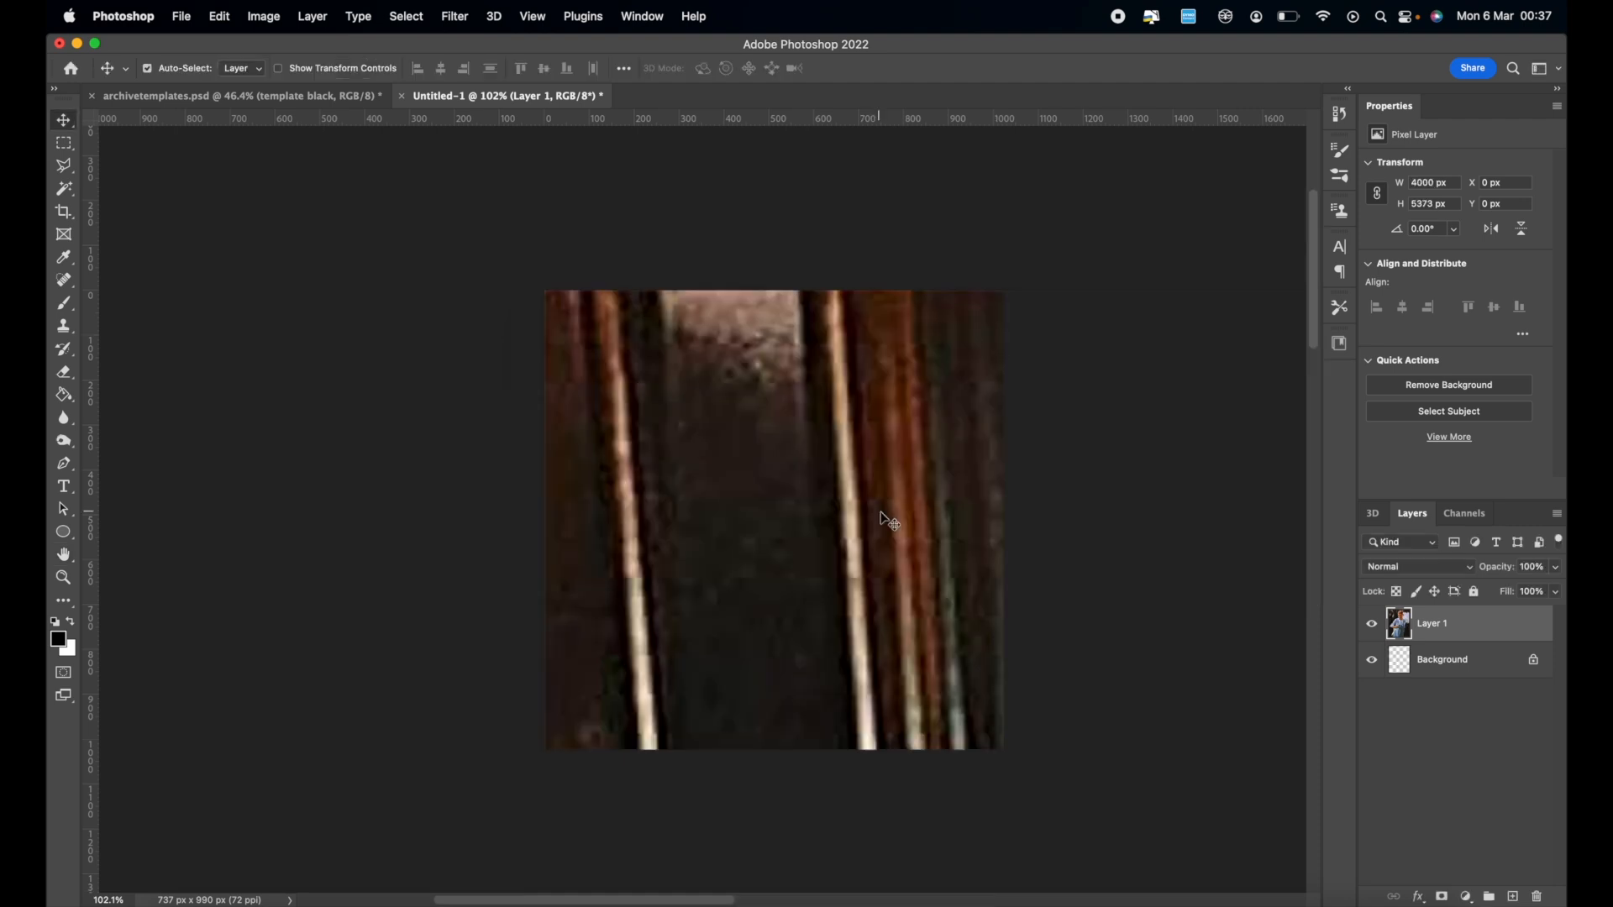
Open the Filter Gallery for the photo layer.
scroll(847, 596, down, 10)
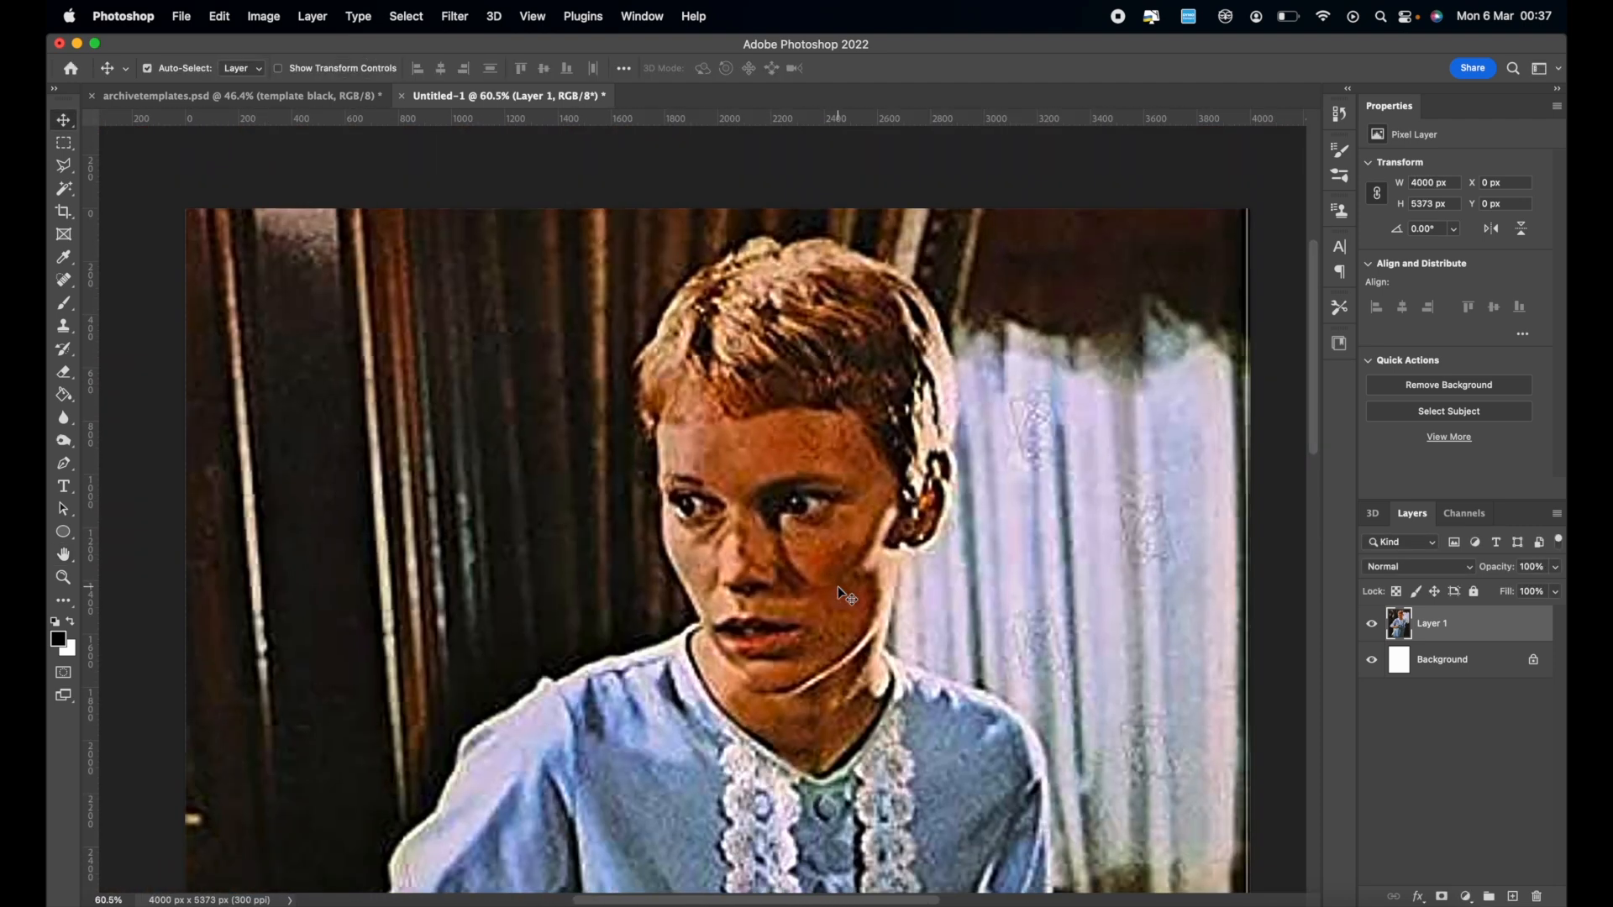
scroll(840, 597, down, 4)
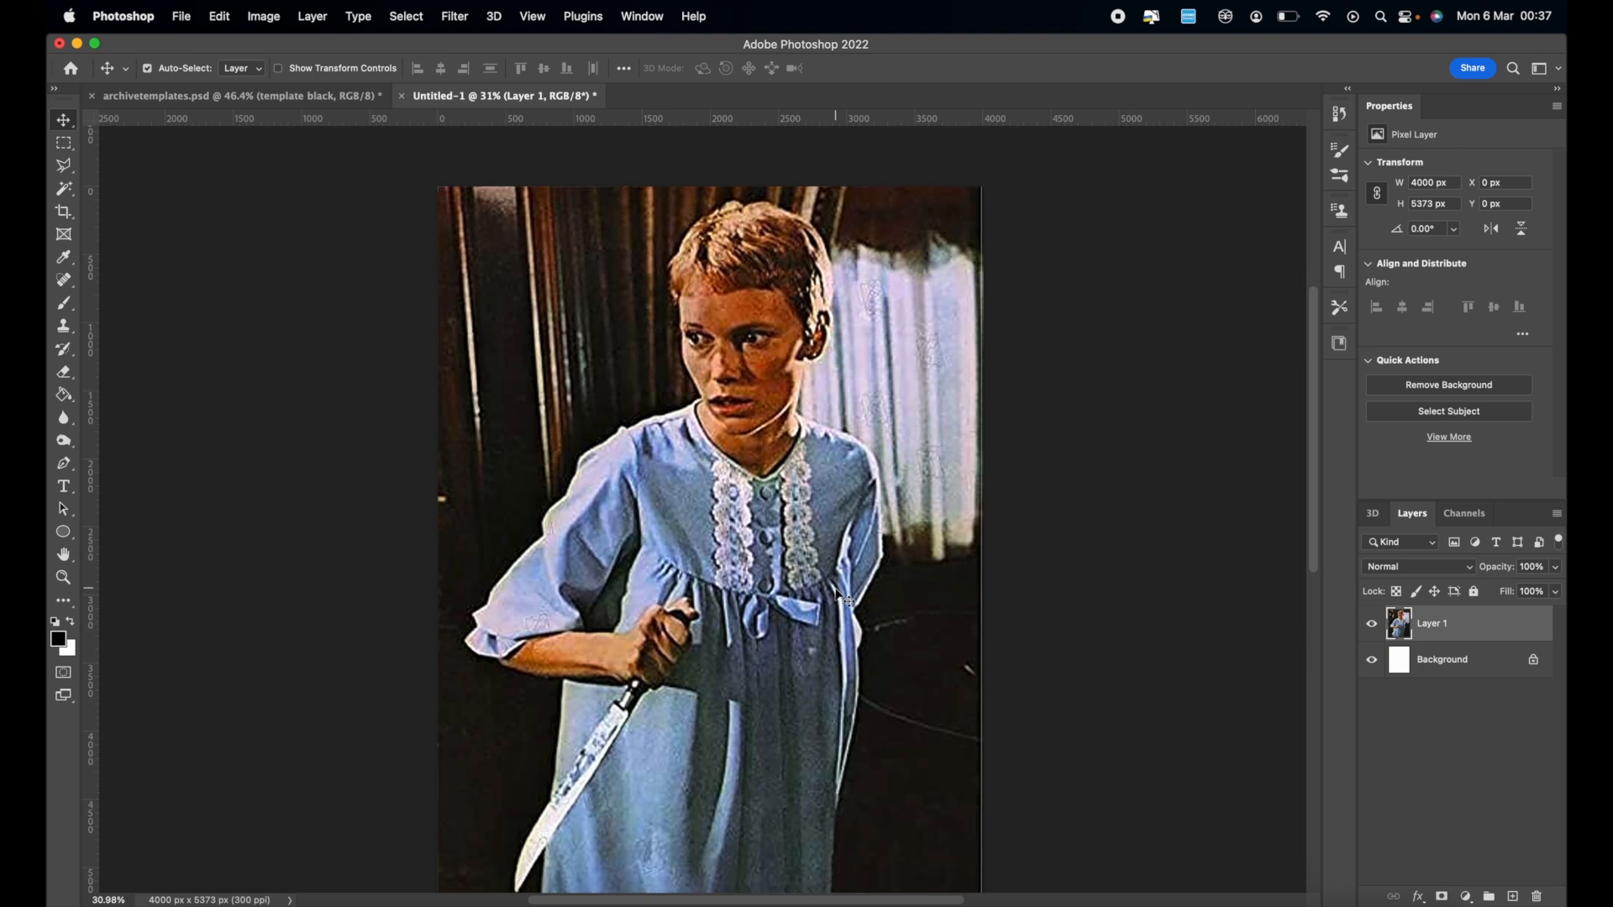
scroll(848, 600, down, 2)
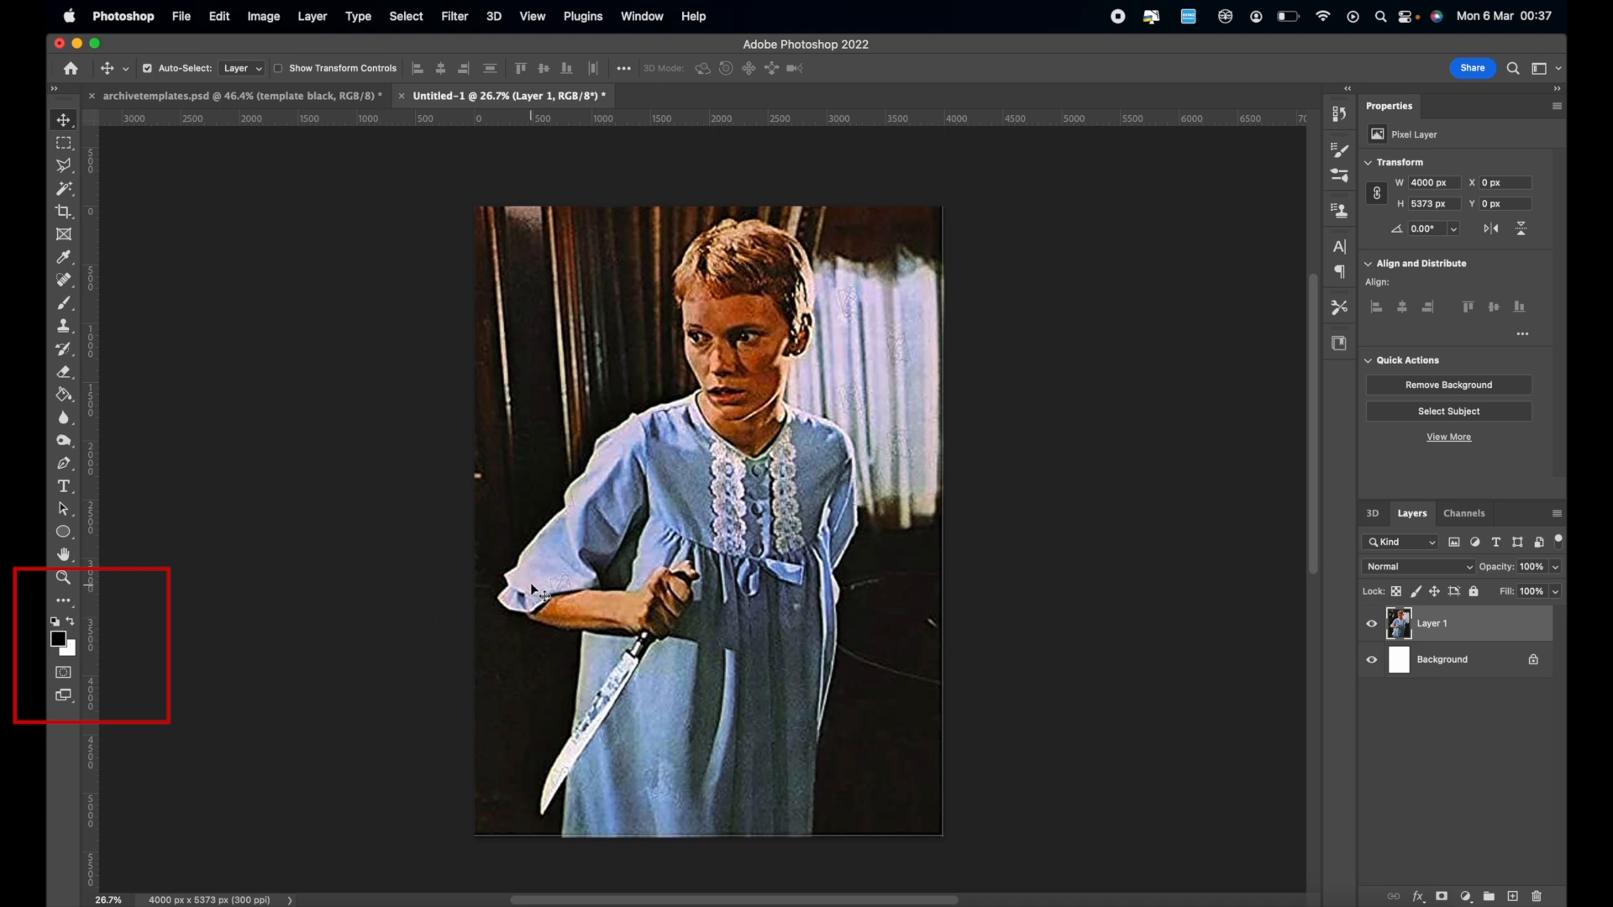
click(453, 17)
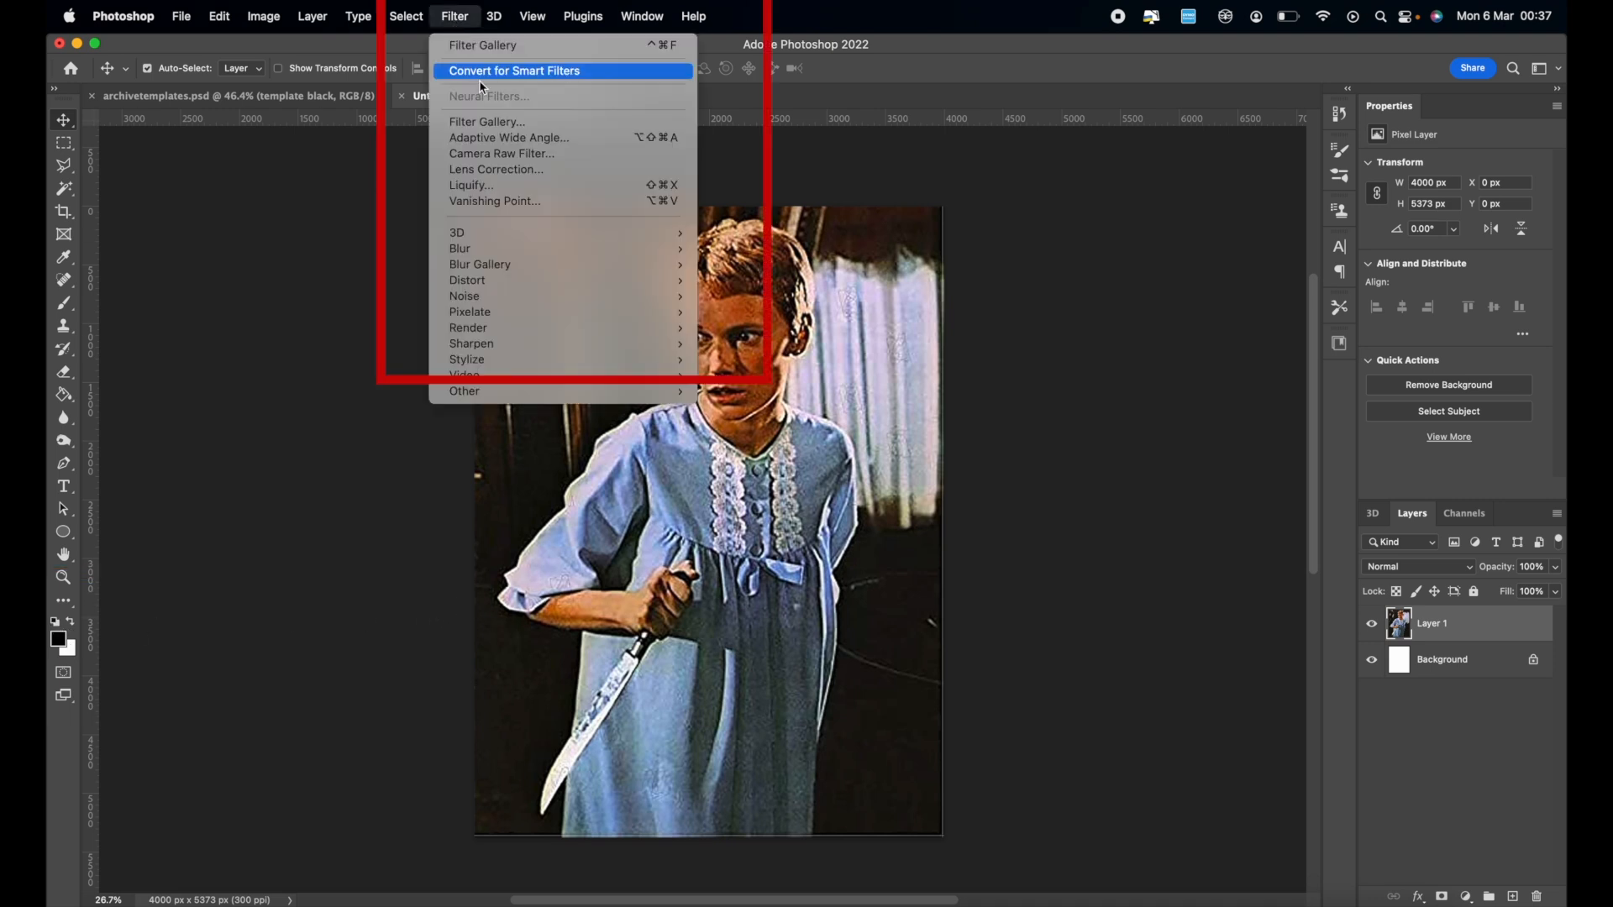
click(500, 124)
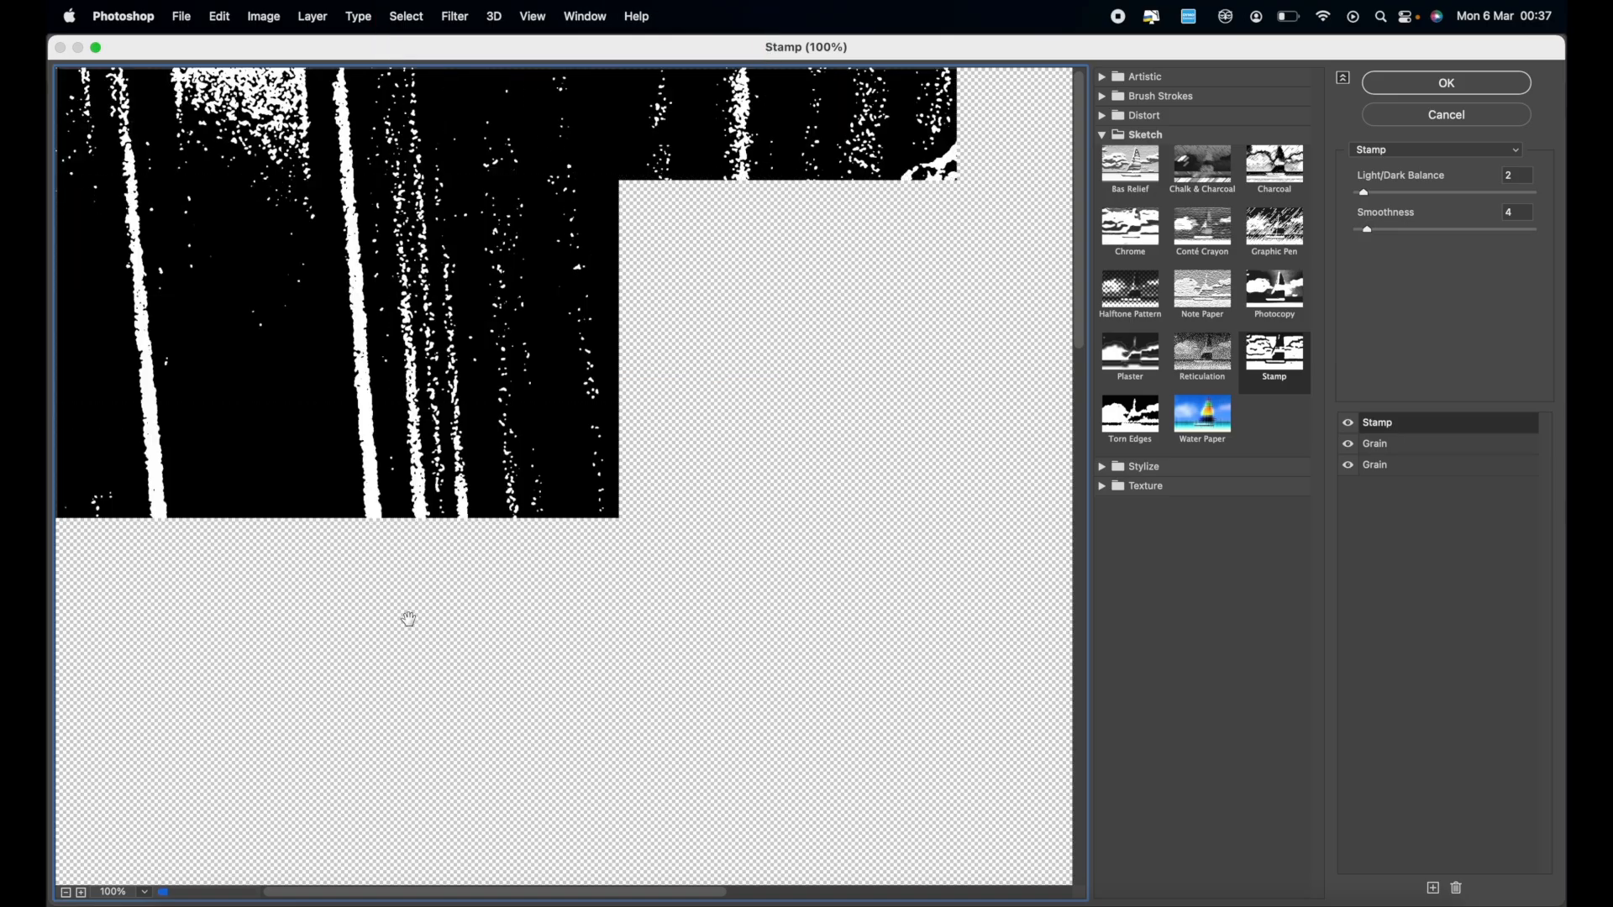
Remove the Stamp effect and one of the Grain effects from the effect stack, leaving a single Grain effect.
click(66, 892)
click(66, 892)
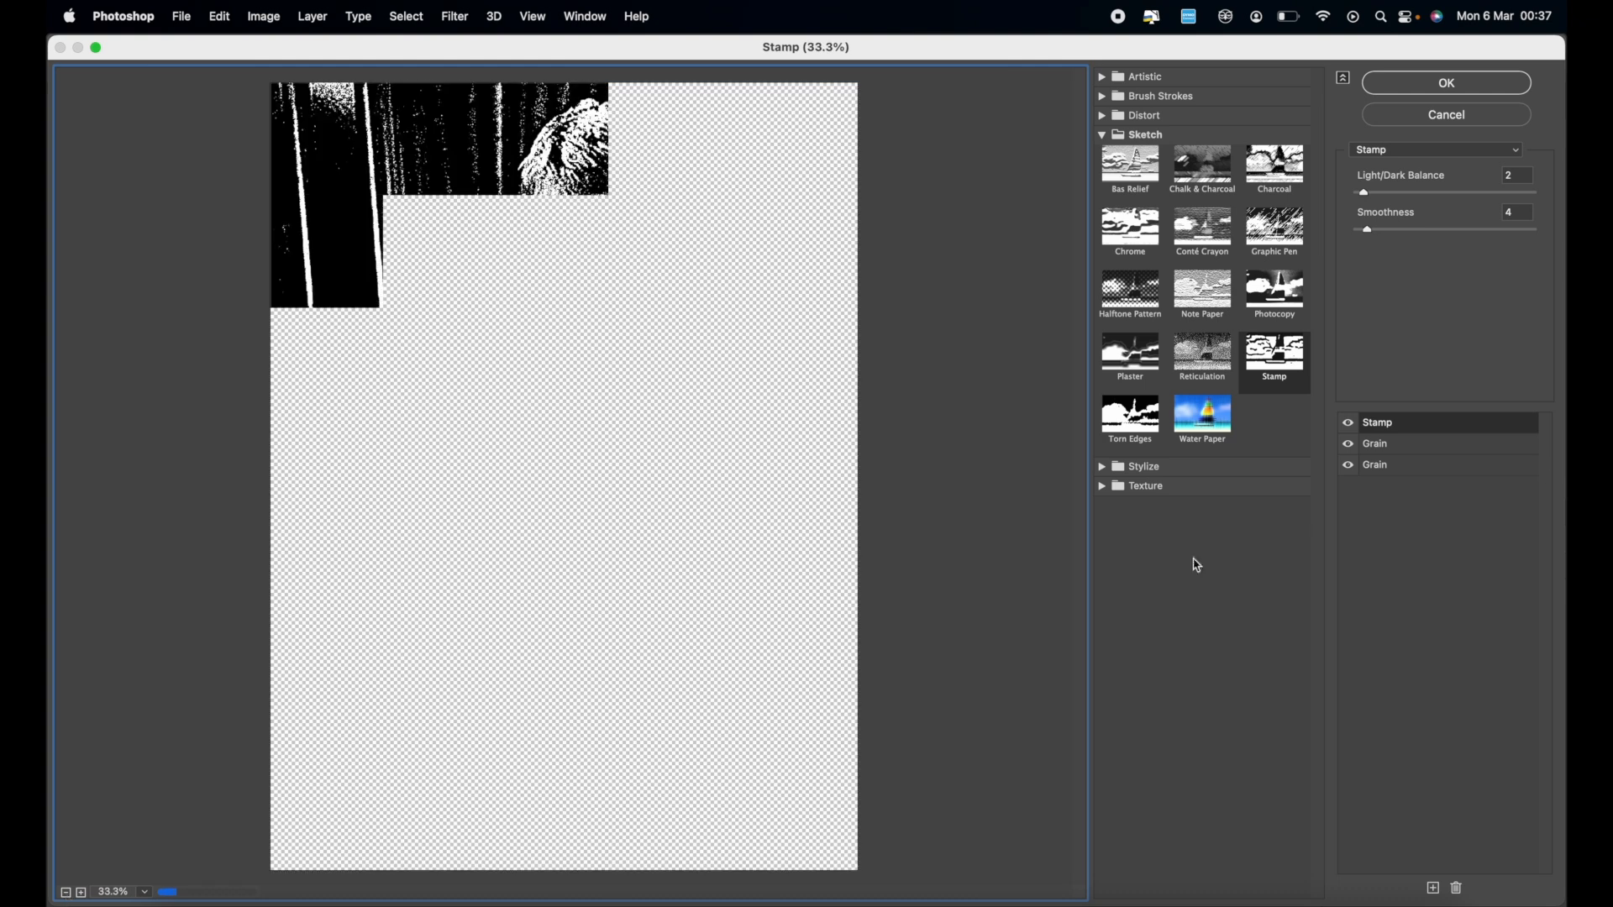
click(1350, 426)
click(1350, 440)
key(Delete)
key(Delete)
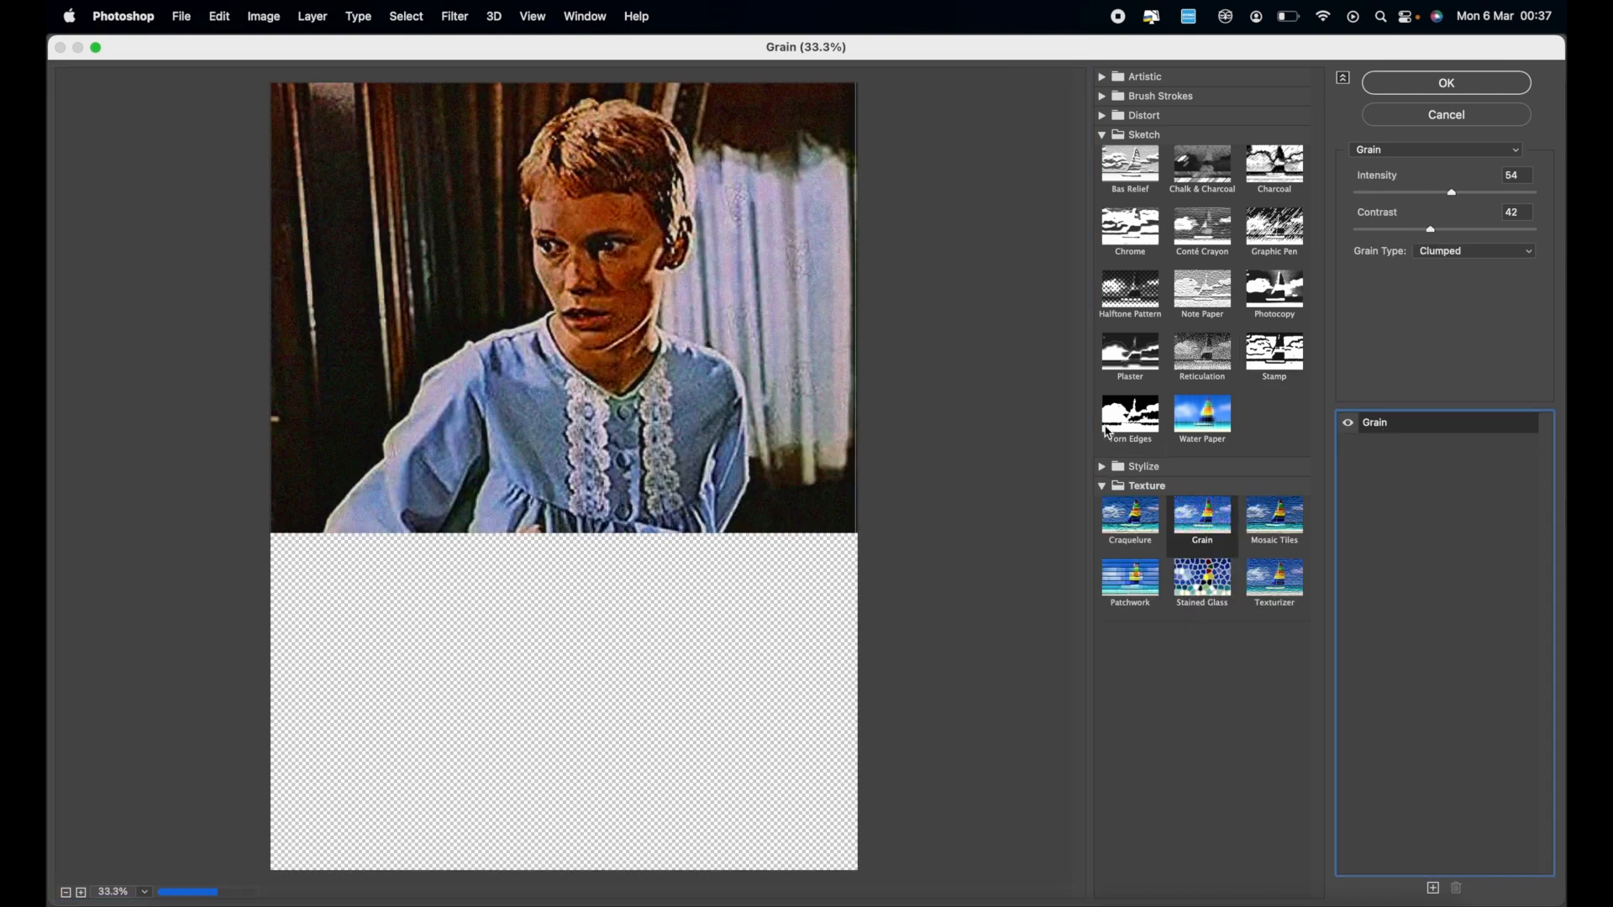
Display the Texture effects and keep the Grain effect on the Clumped grain type.
click(1131, 136)
click(1107, 172)
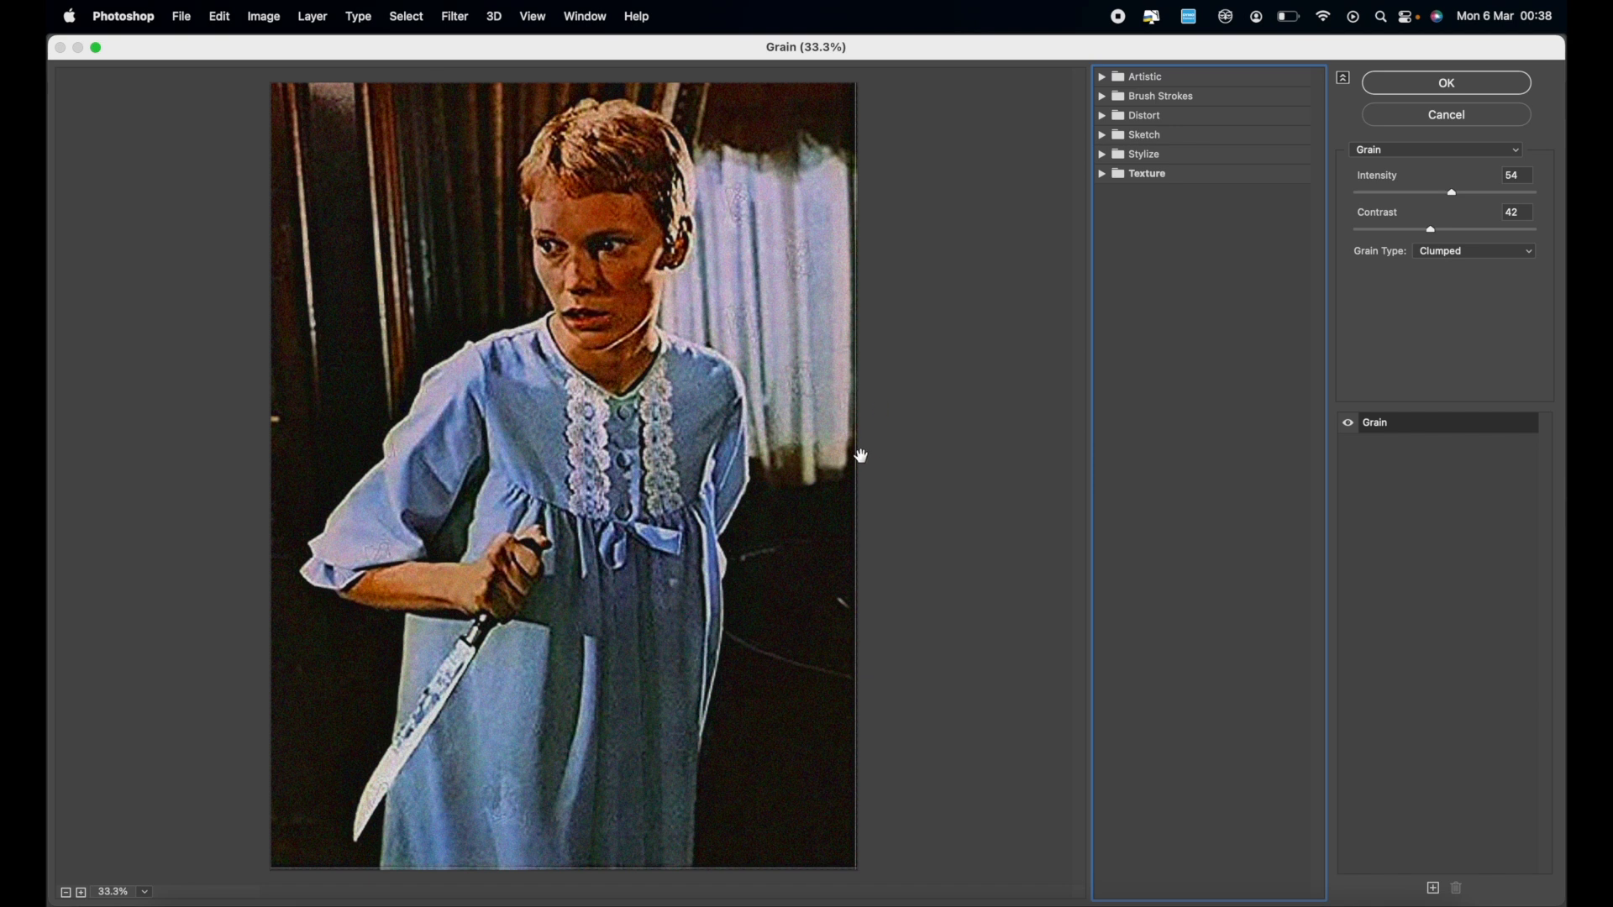
click(1104, 174)
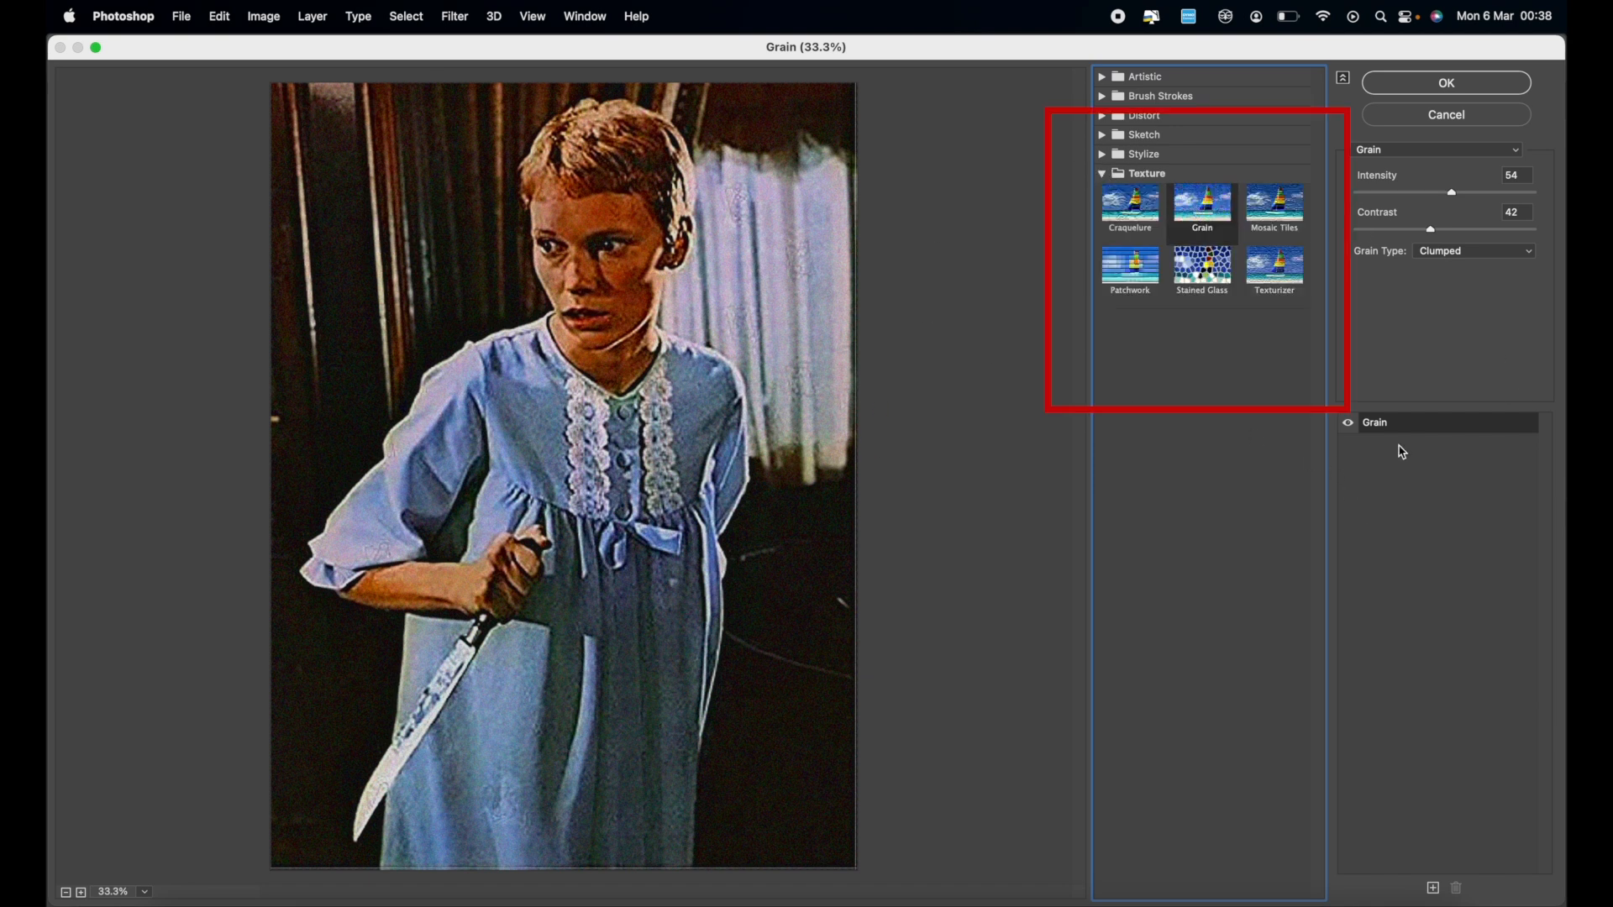
click(1464, 257)
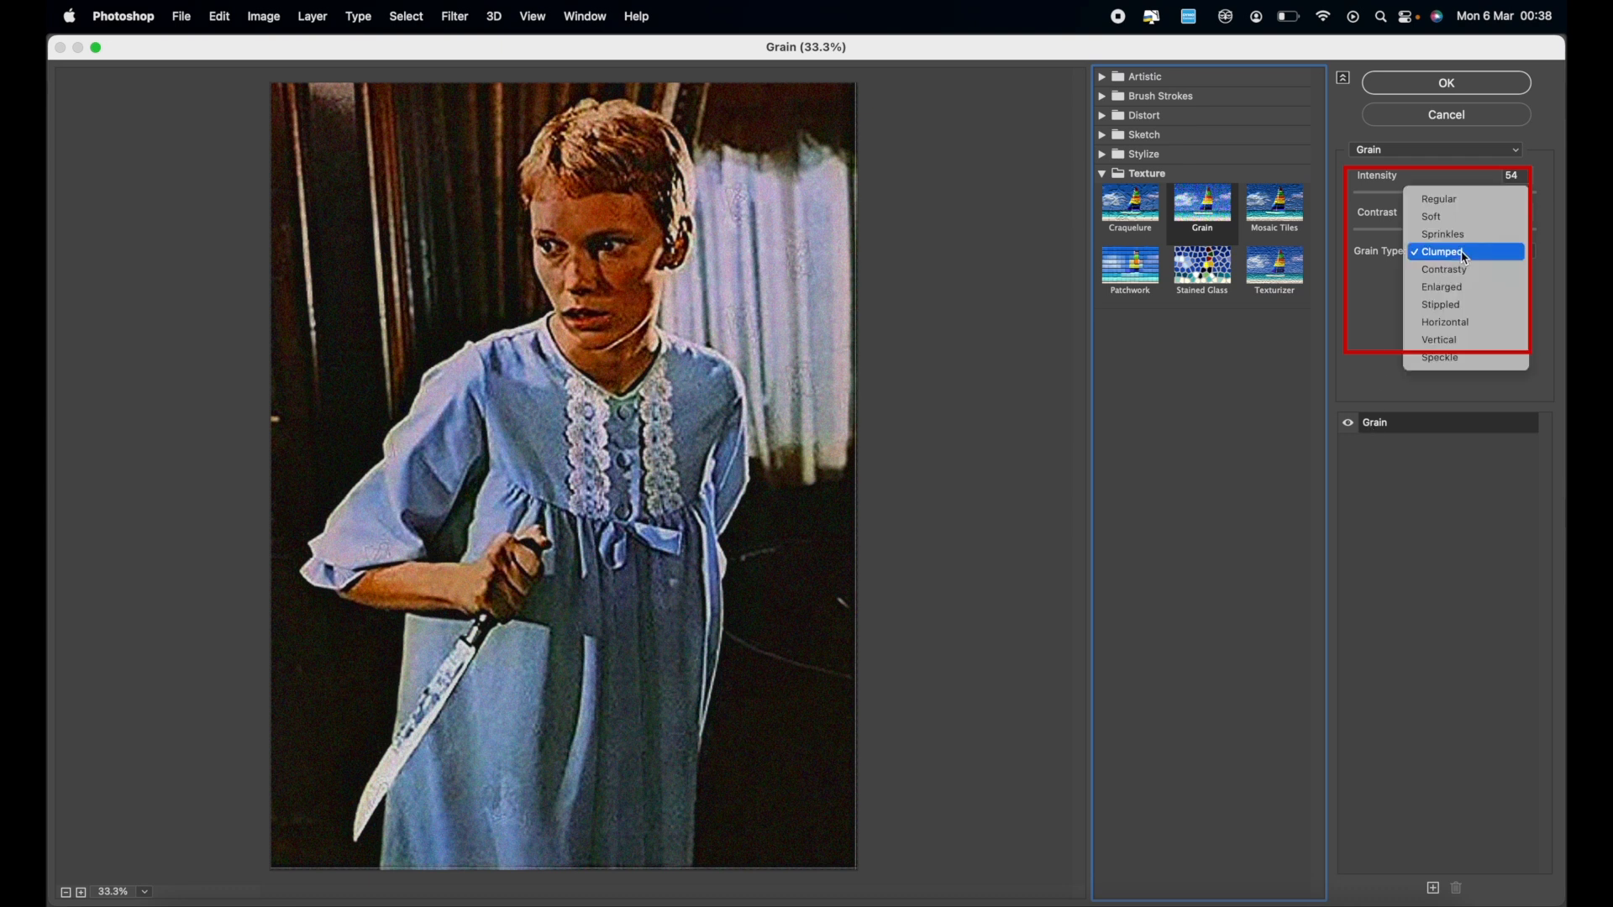
click(1465, 257)
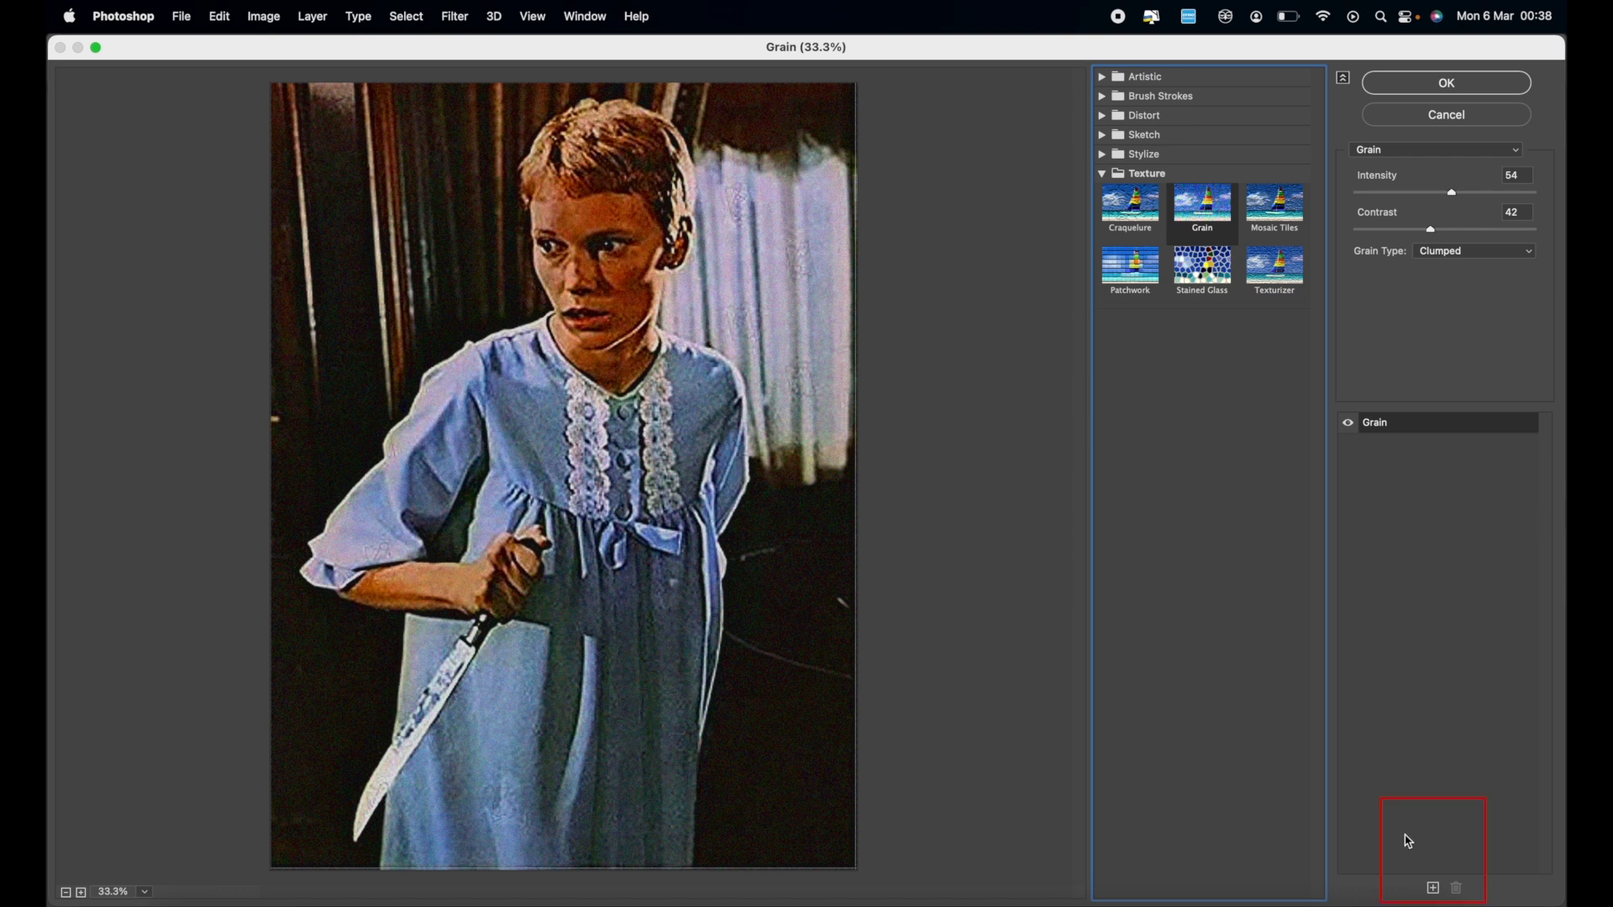
Add a second Grain effect above the first and set its grain type to Enlarged.
click(1433, 887)
click(1400, 430)
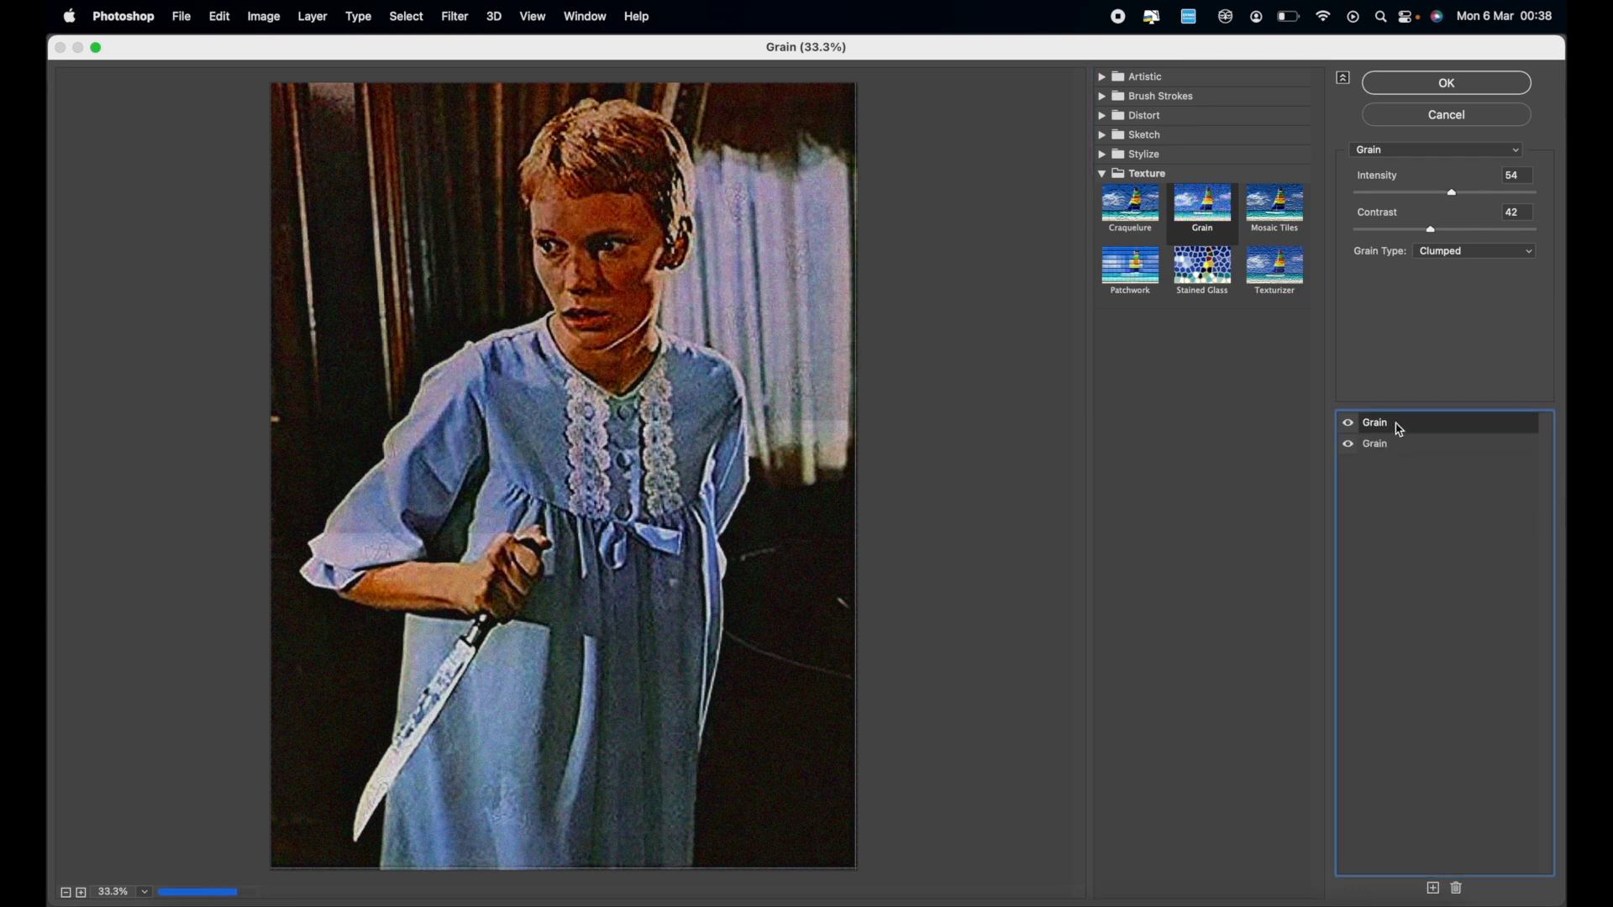
click(1466, 252)
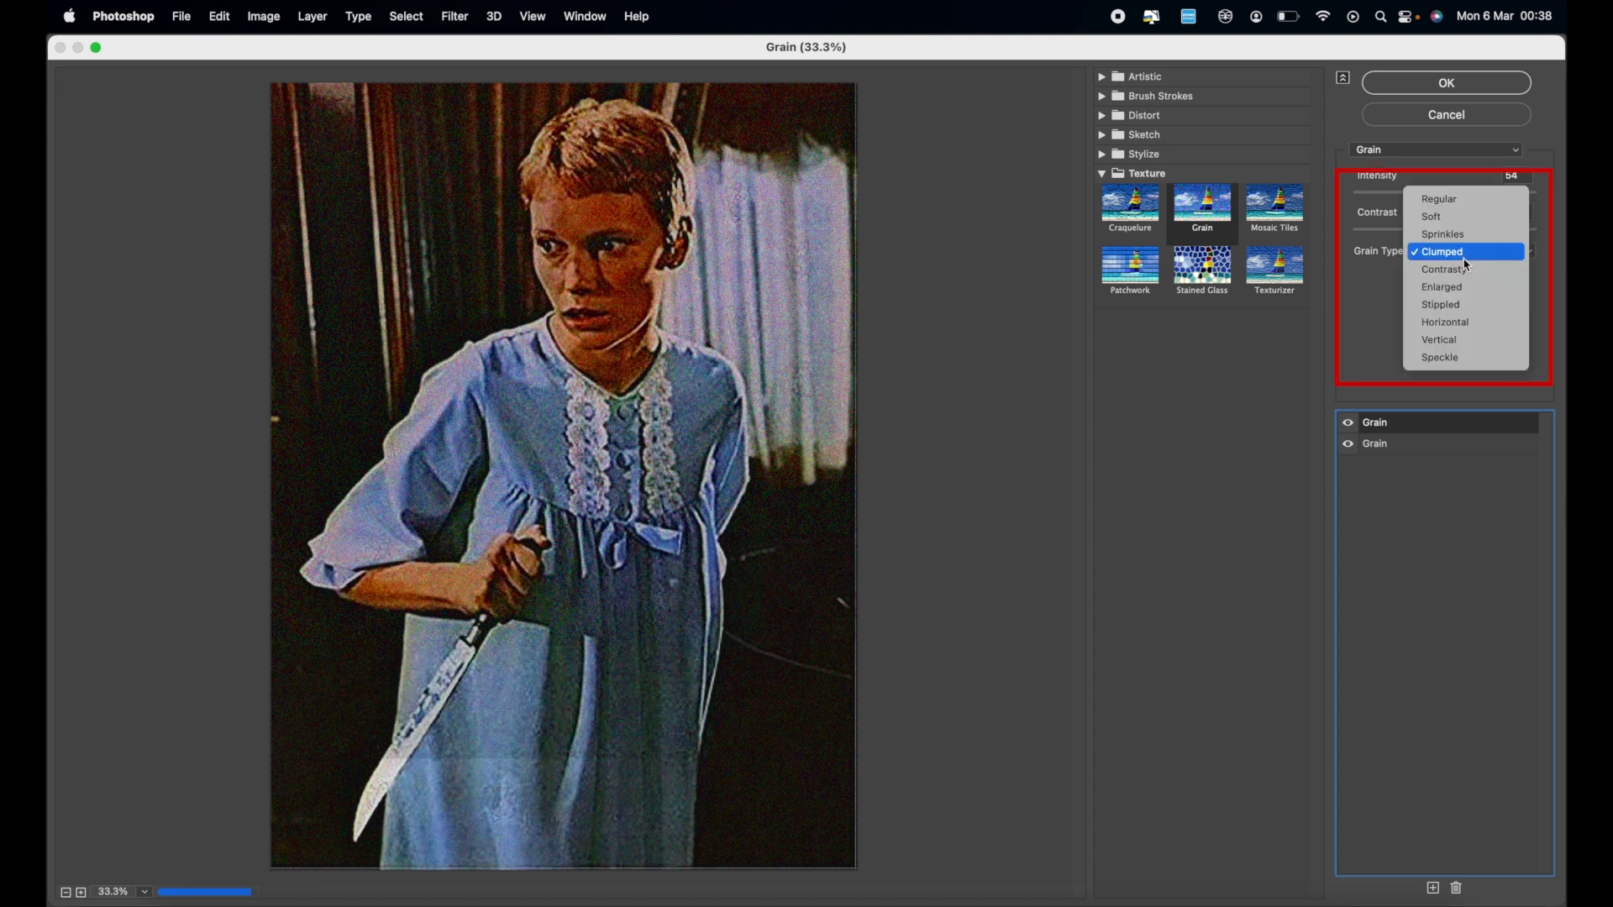
click(1466, 287)
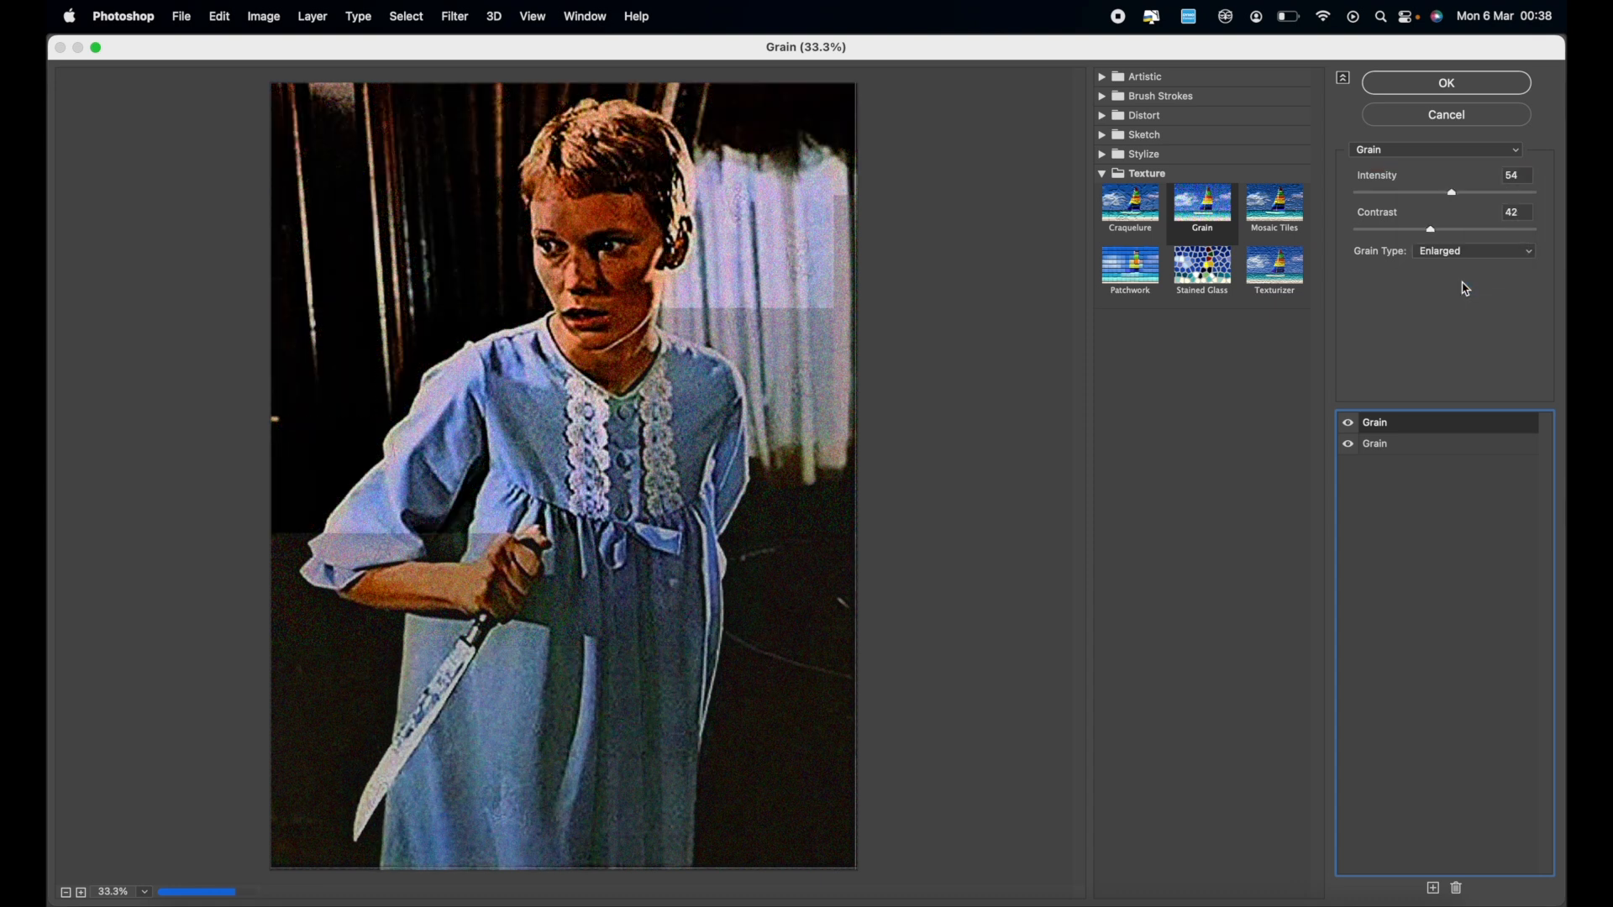
Add a Stamp effect from the Sketch category on top of the stack with a Light/Dark Balance of 2.
click(1433, 889)
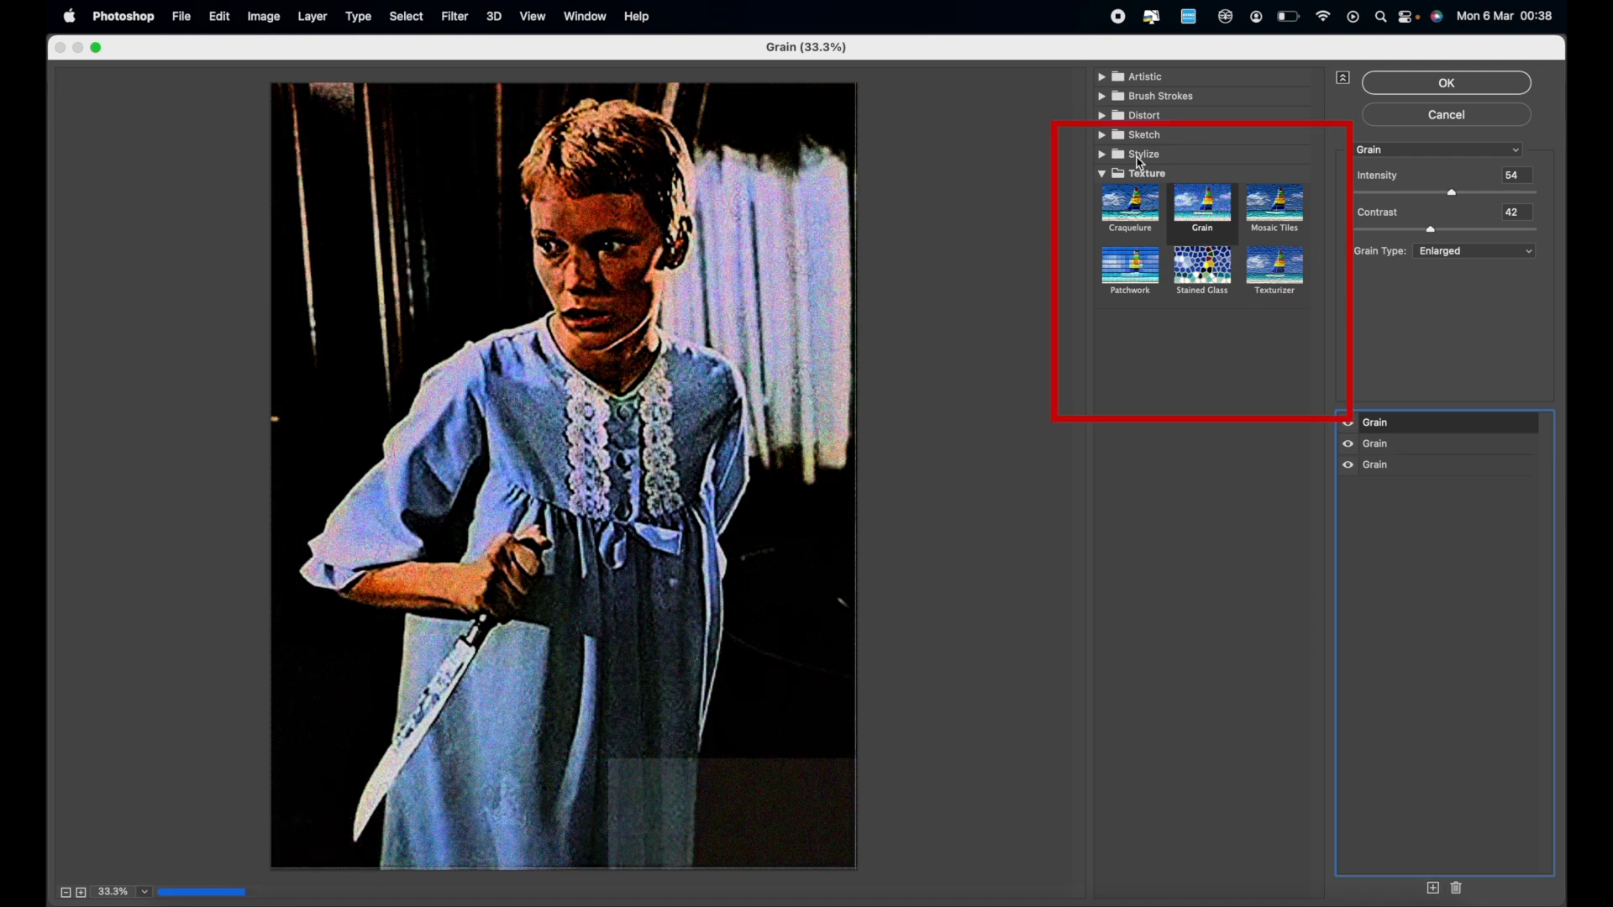
click(1104, 137)
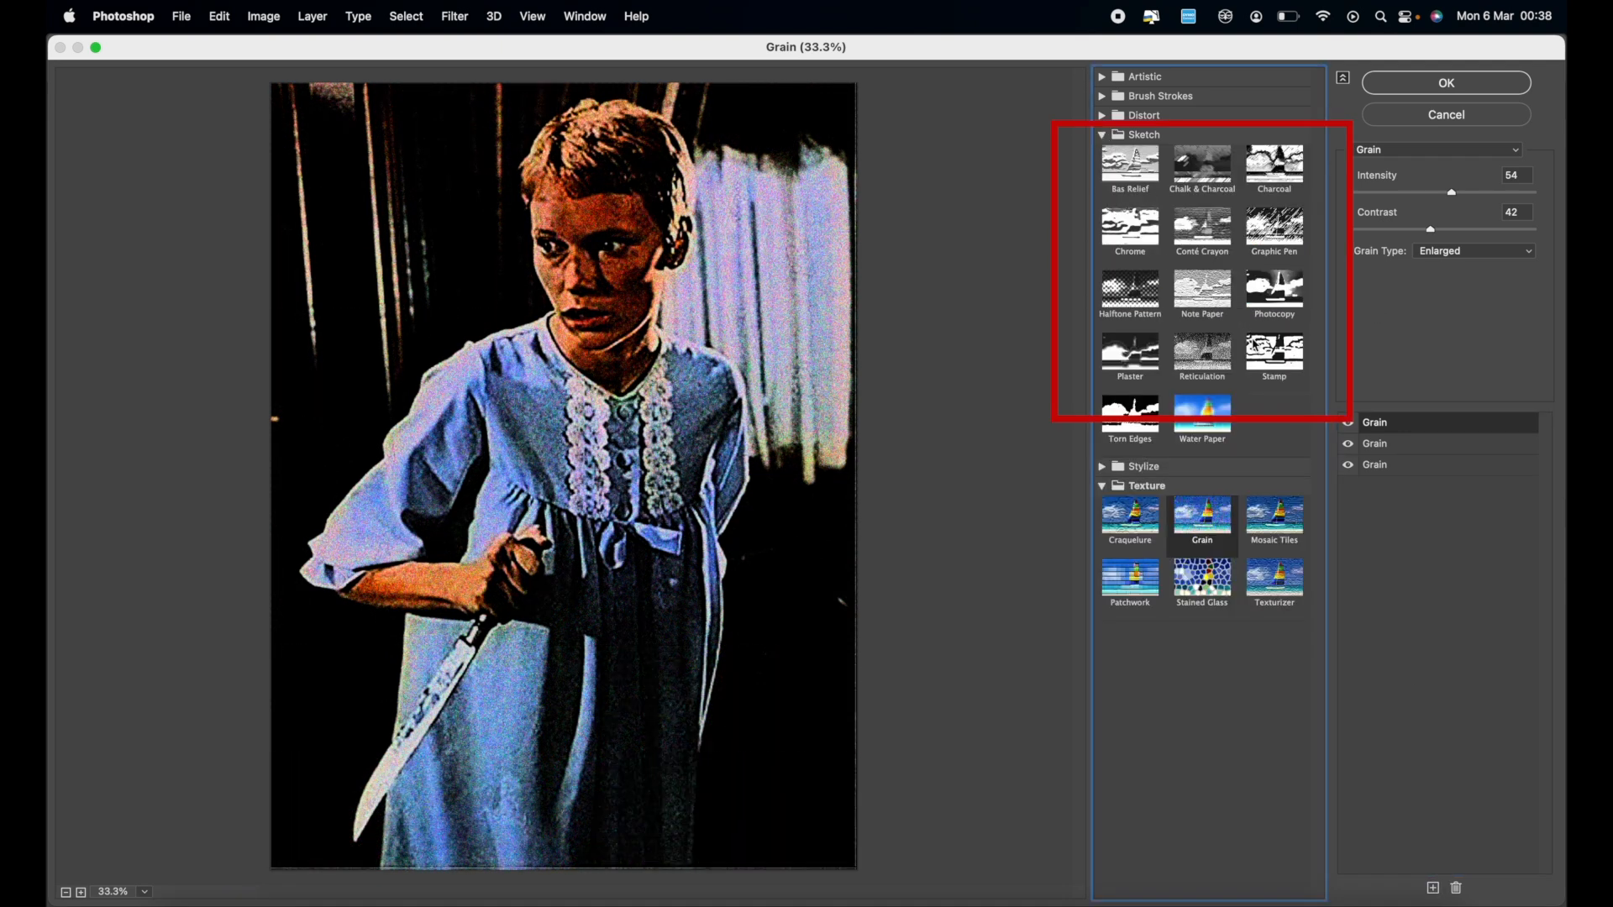
click(1251, 339)
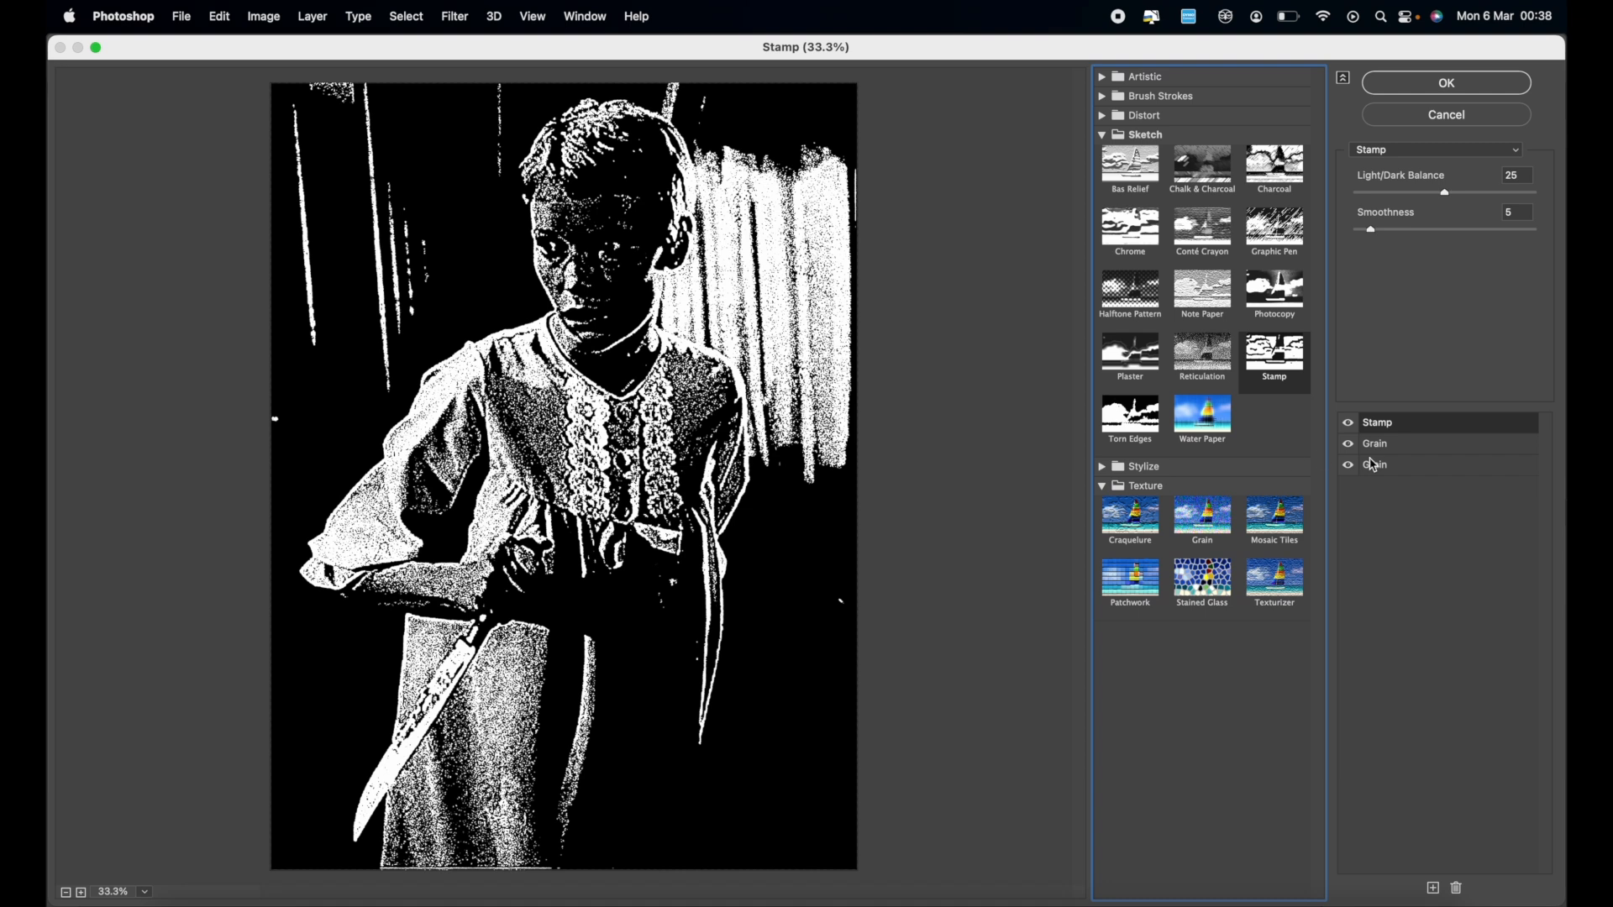
drag(1410, 195, 1369, 197)
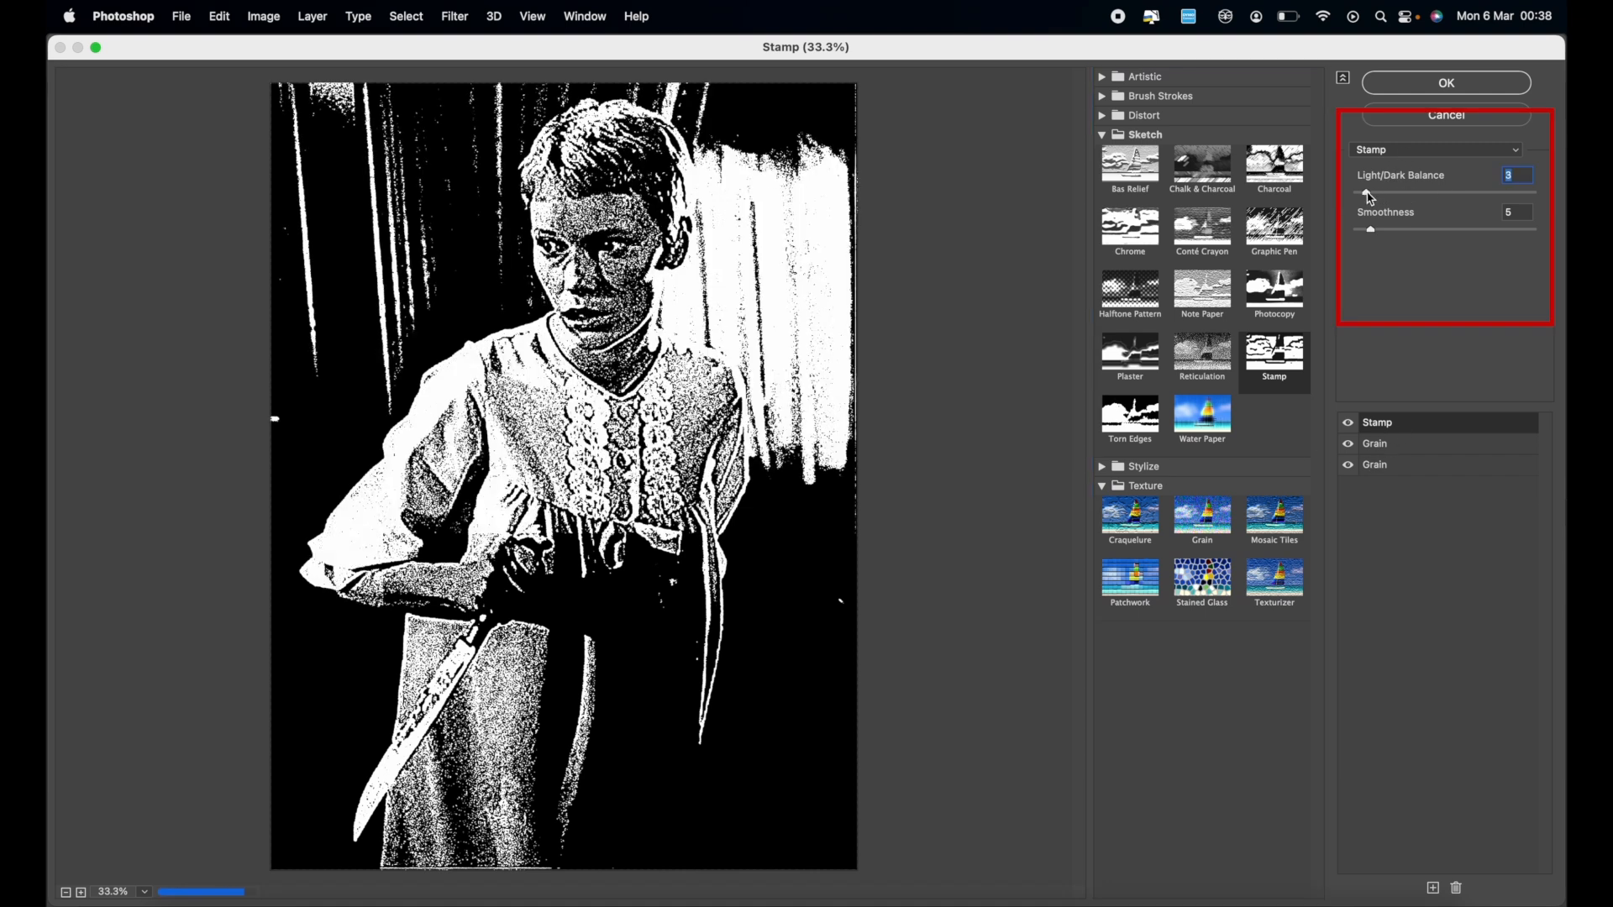
drag(1369, 197, 1363, 195)
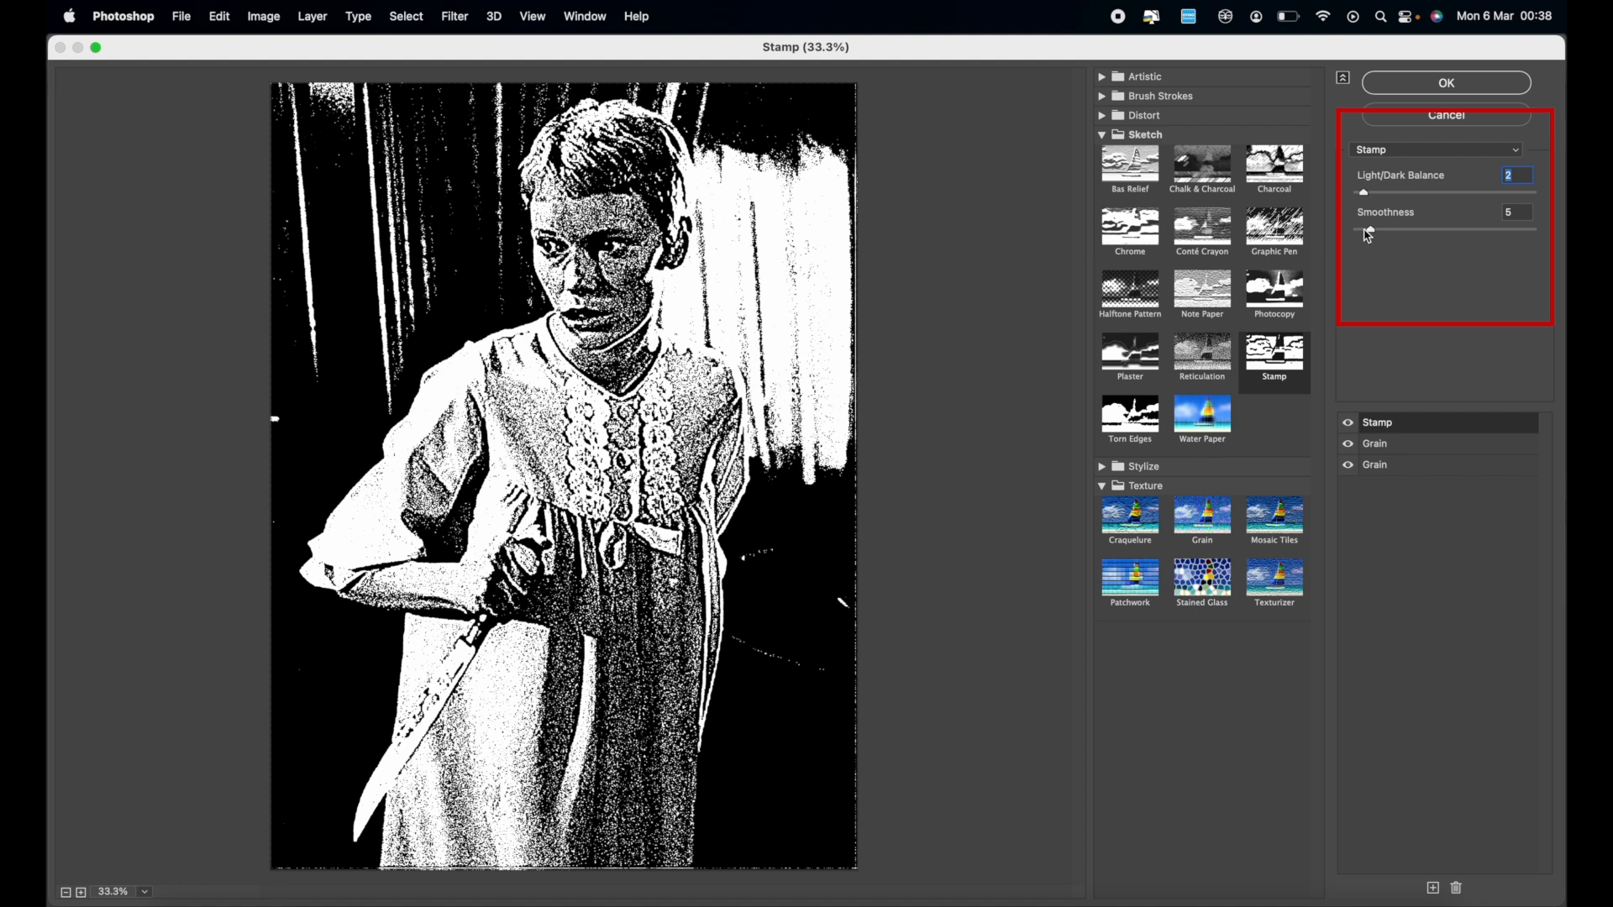
Try different smoothness levels for the Stamp effect and settle on 8.
drag(1375, 235, 1402, 242)
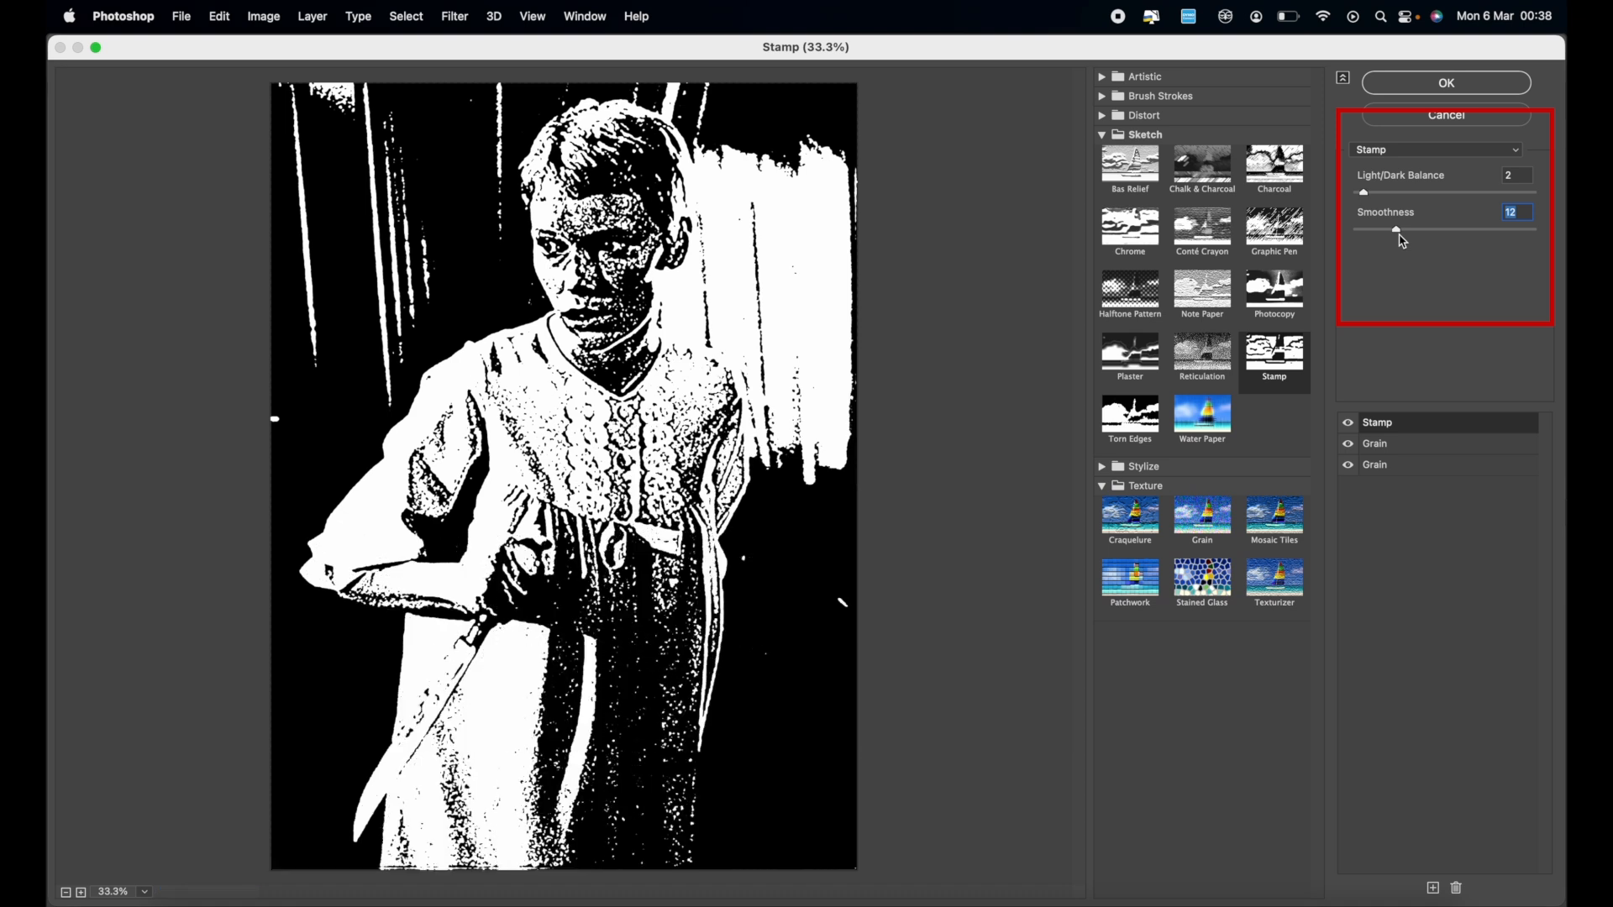
click(1376, 236)
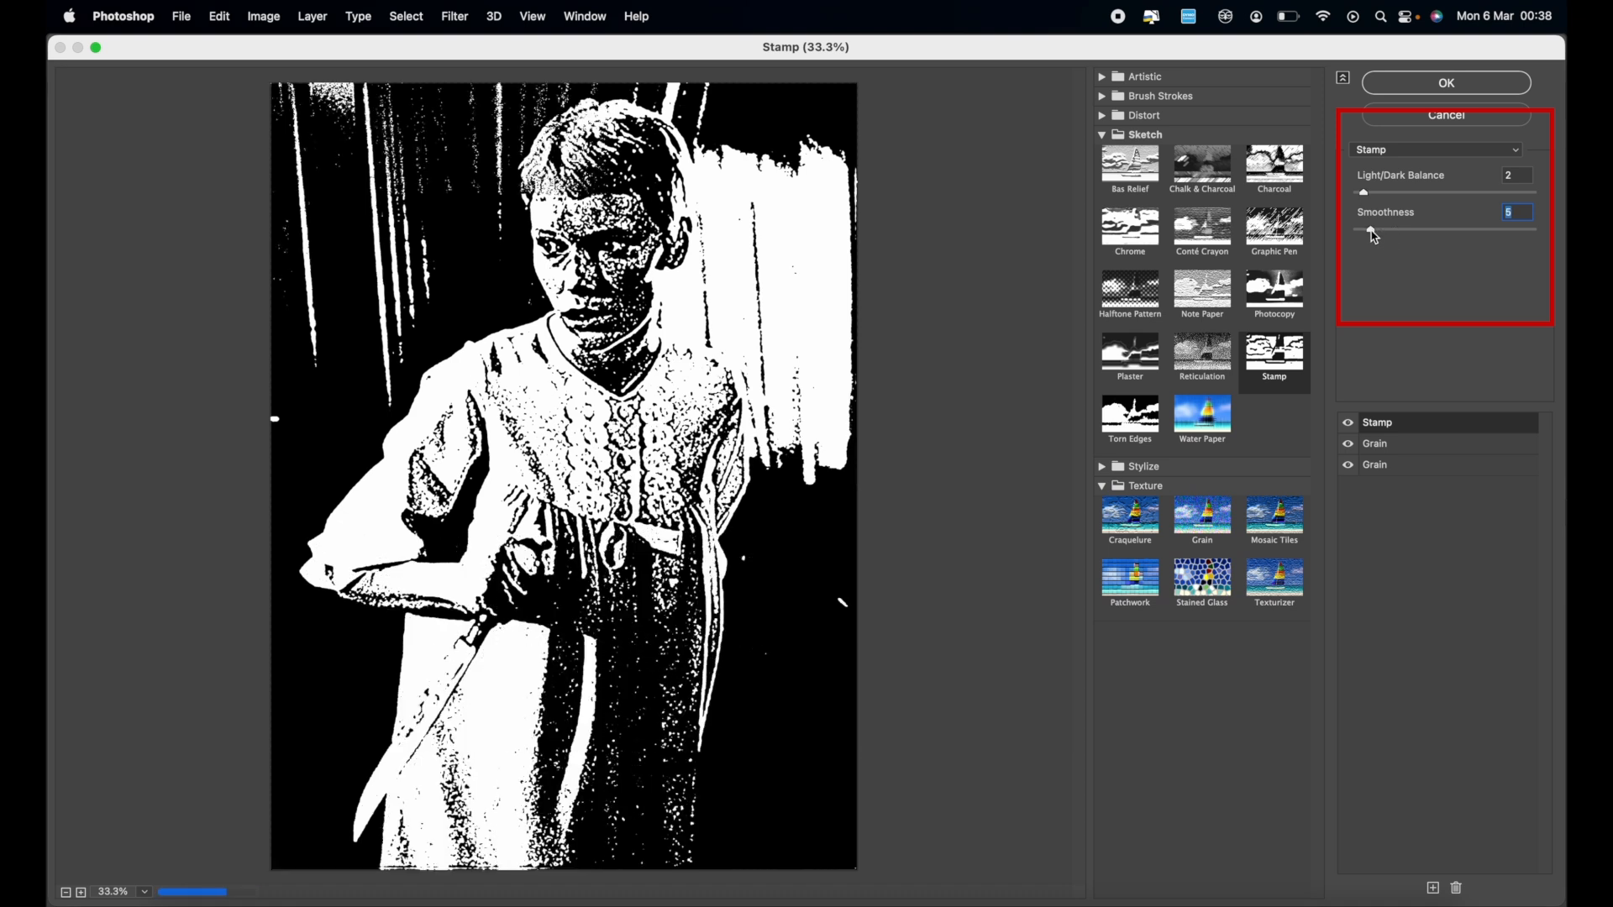
mouse_move(1375, 236)
mouse_down()
mouse_move(1389, 236)
mouse_move(1373, 237)
mouse_up()
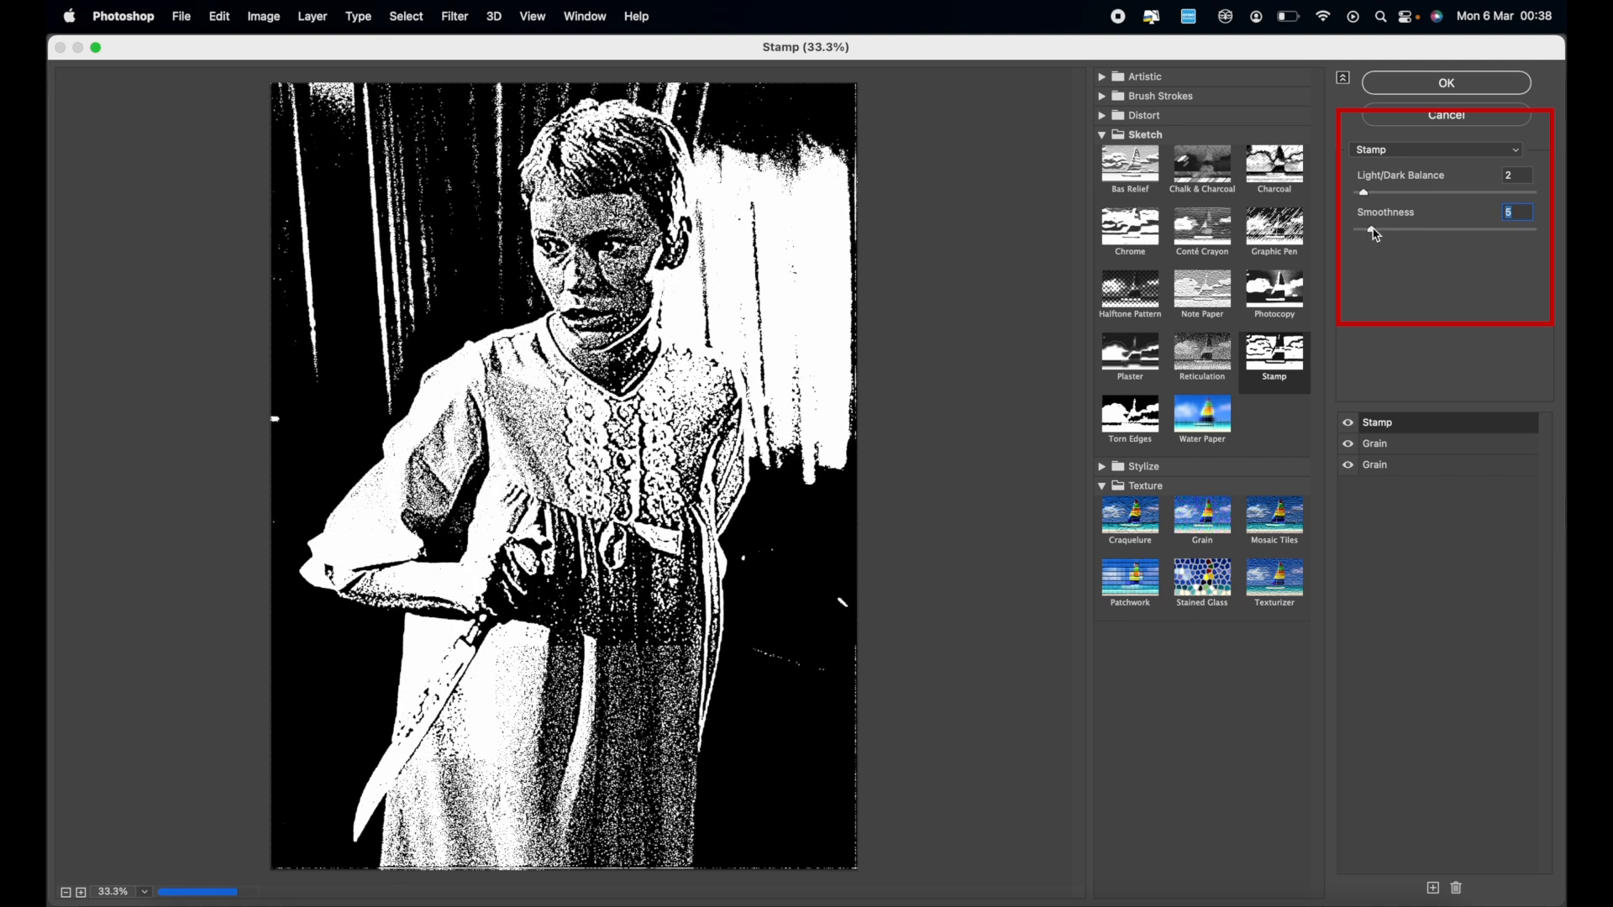
drag(1376, 234, 1378, 234)
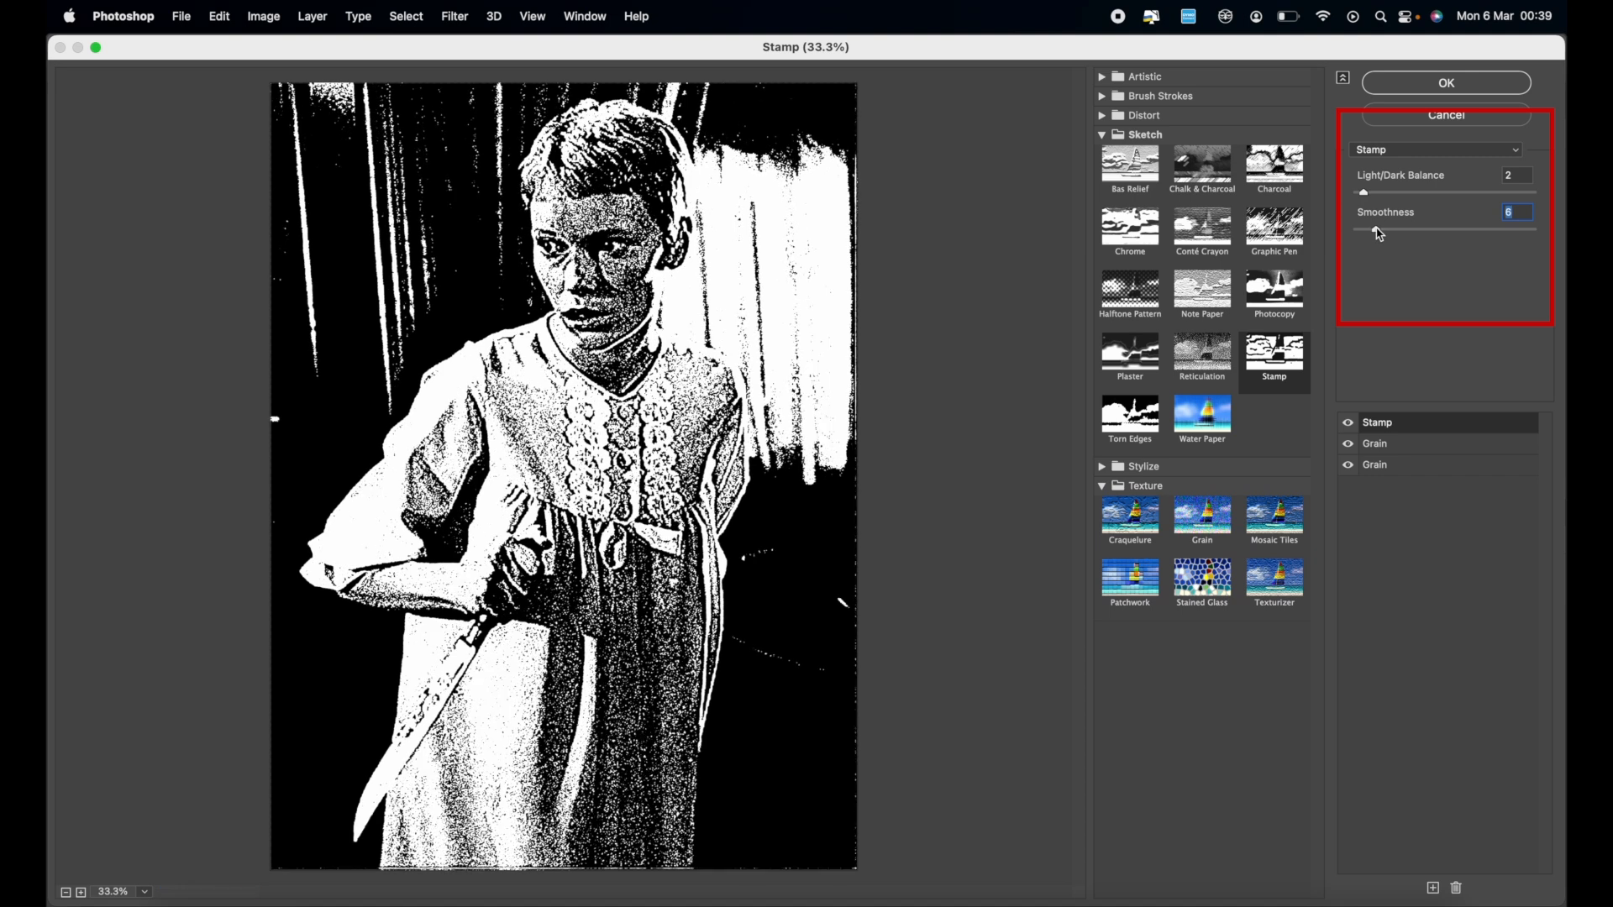
drag(1379, 235, 1382, 234)
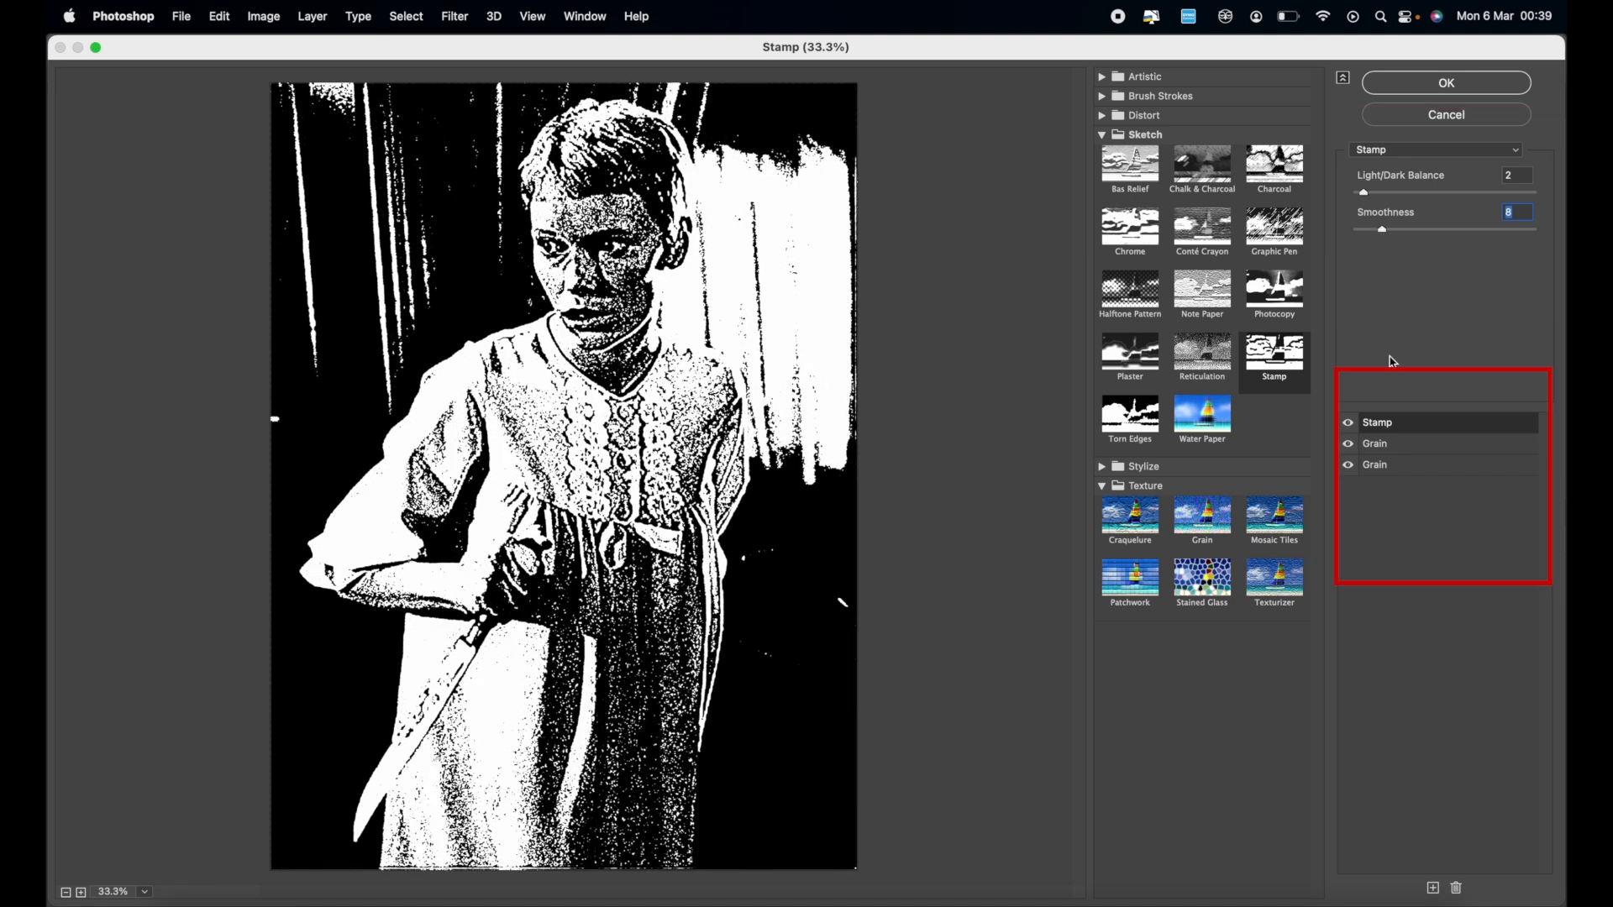
Adjust the Enlarged Grain effect to an intensity of 57 and a contrast of 14.
click(1389, 449)
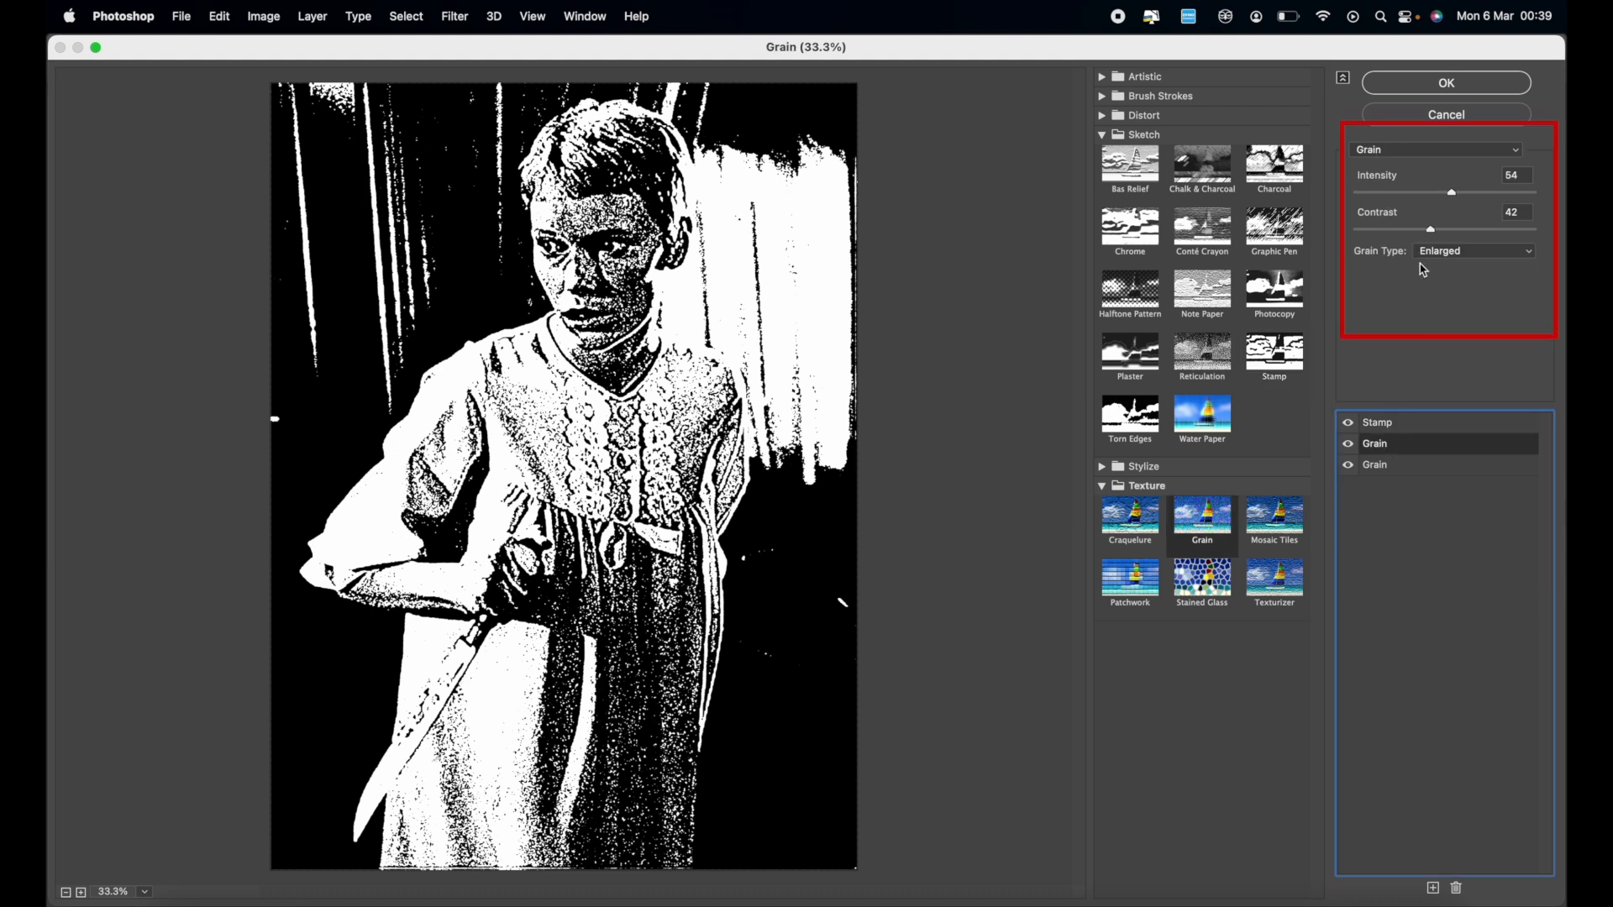
drag(1443, 197, 1426, 197)
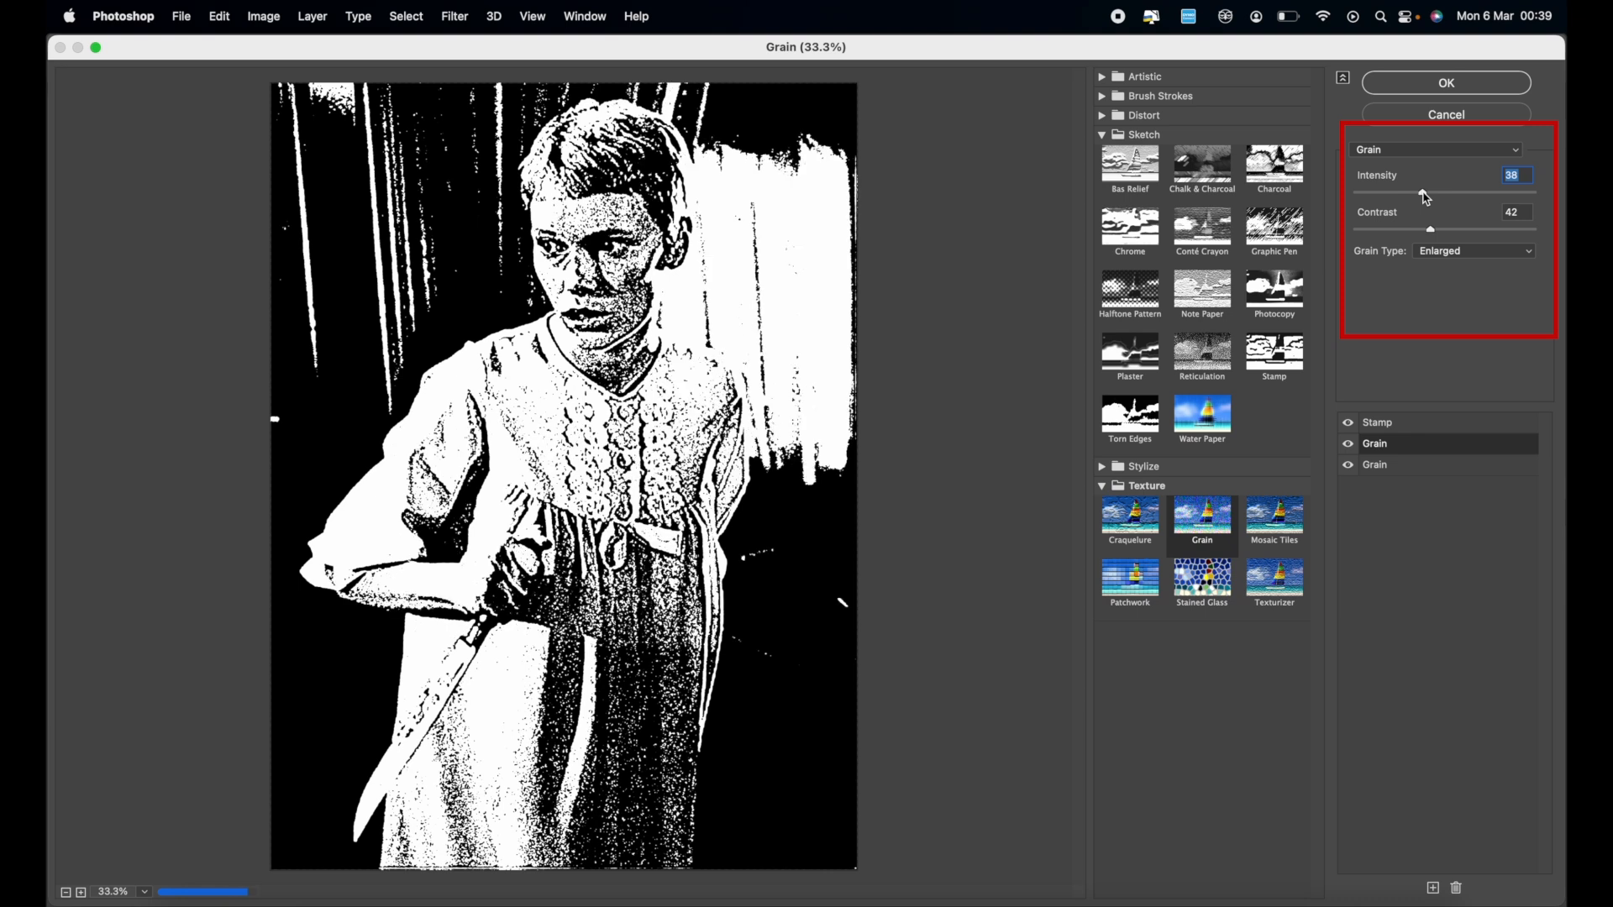
click(1458, 193)
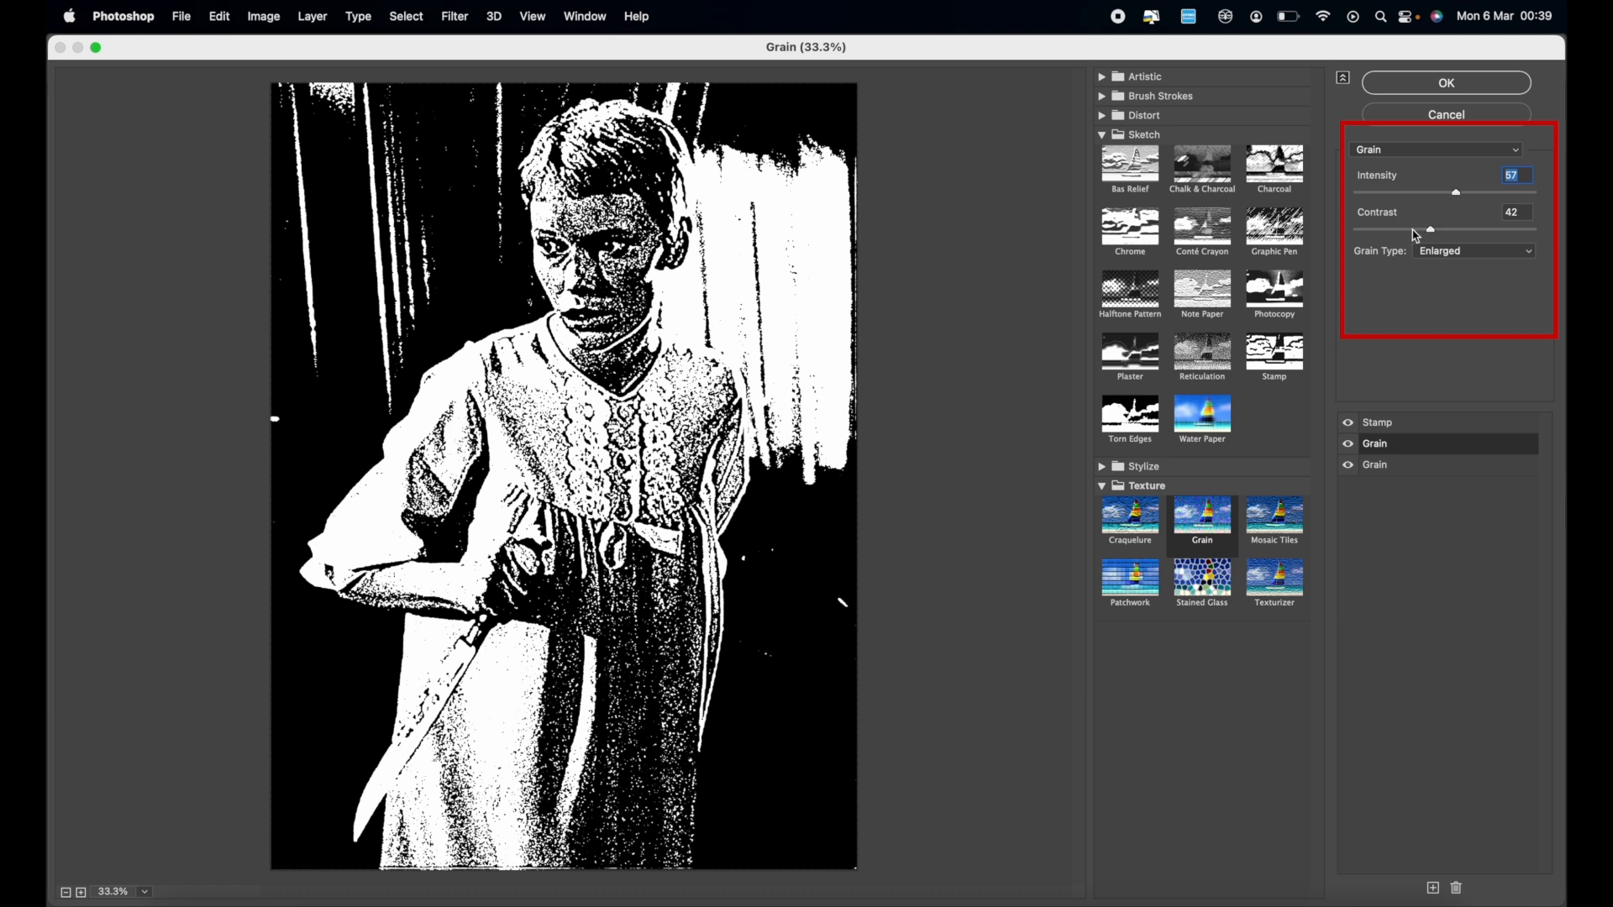
click(1407, 230)
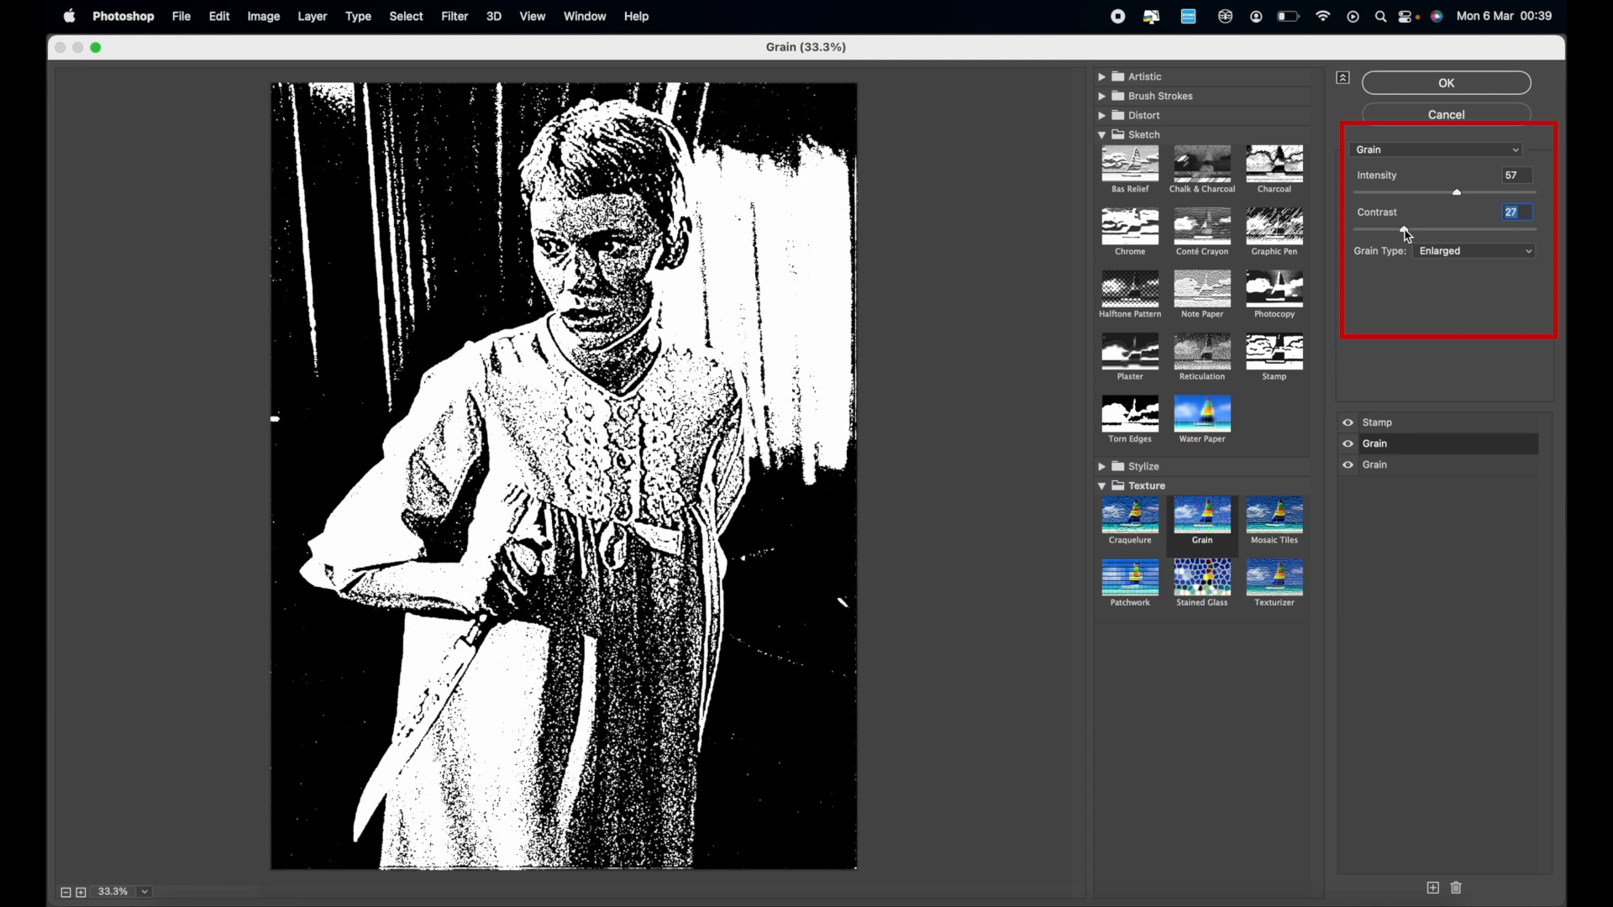
click(1384, 230)
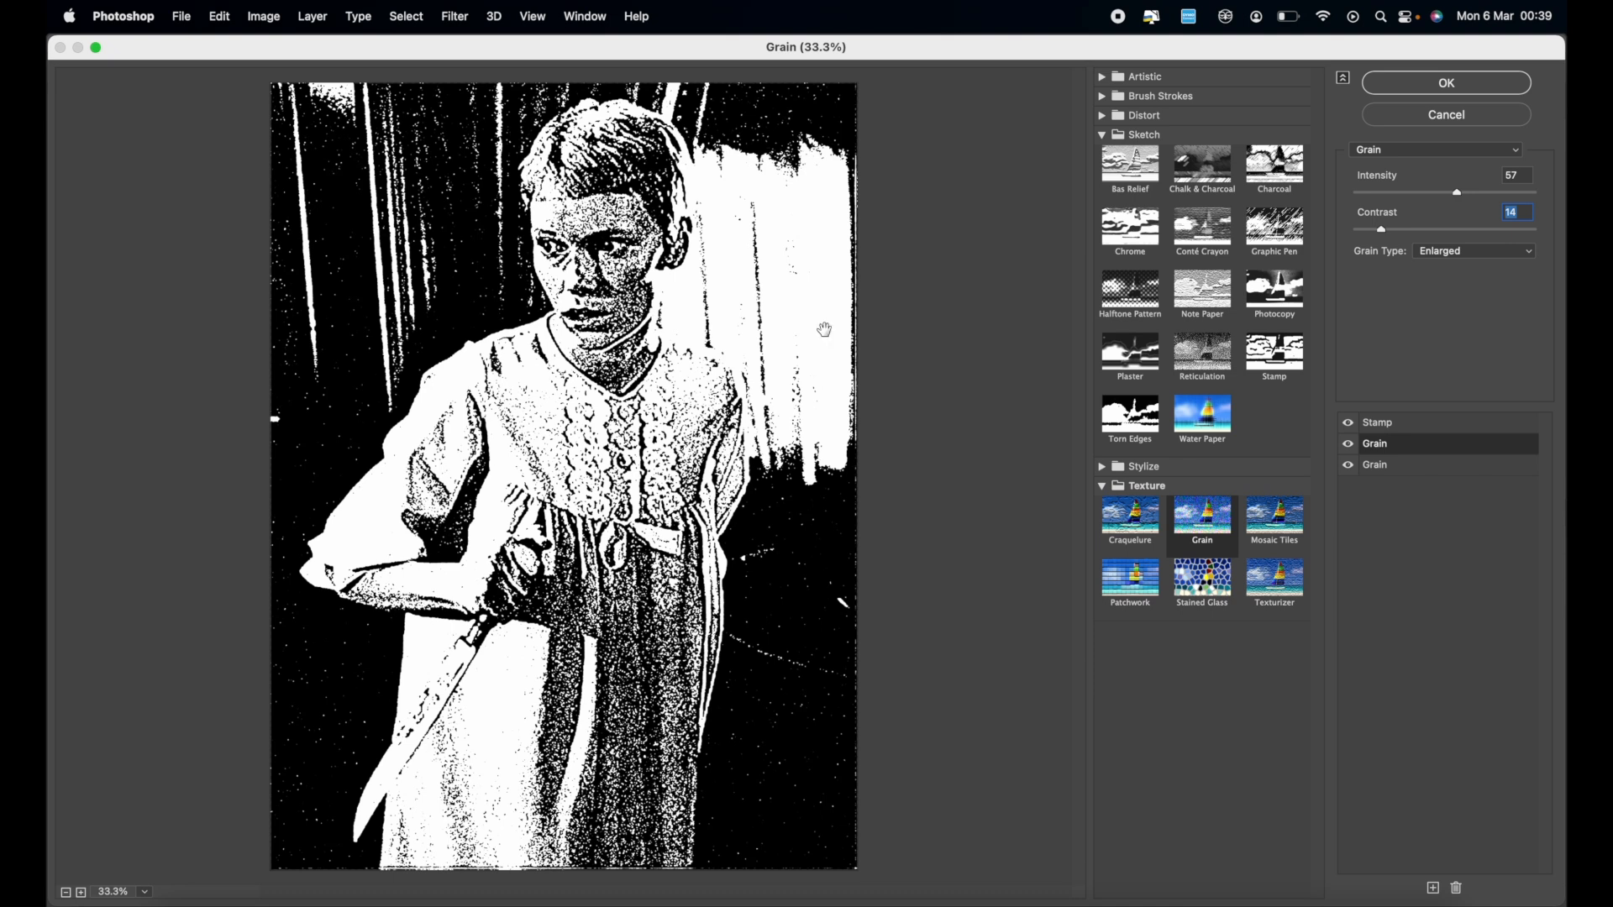
Try contrast values of 10 and 33 for the Enlarged Grain effect.
drag(1377, 230, 1373, 230)
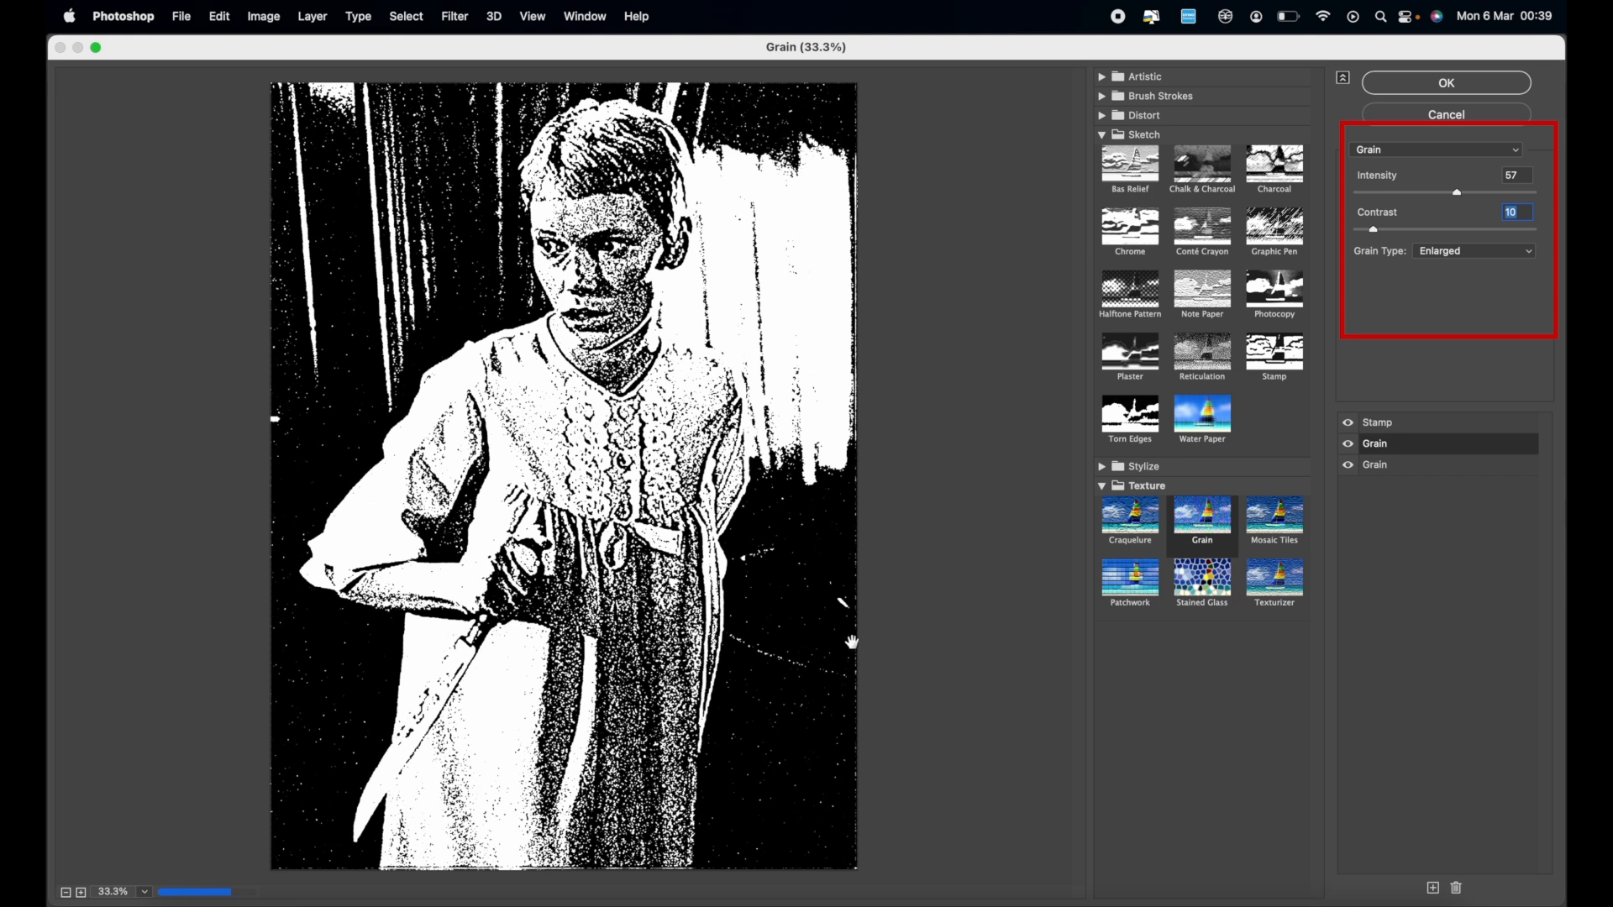
click(1431, 230)
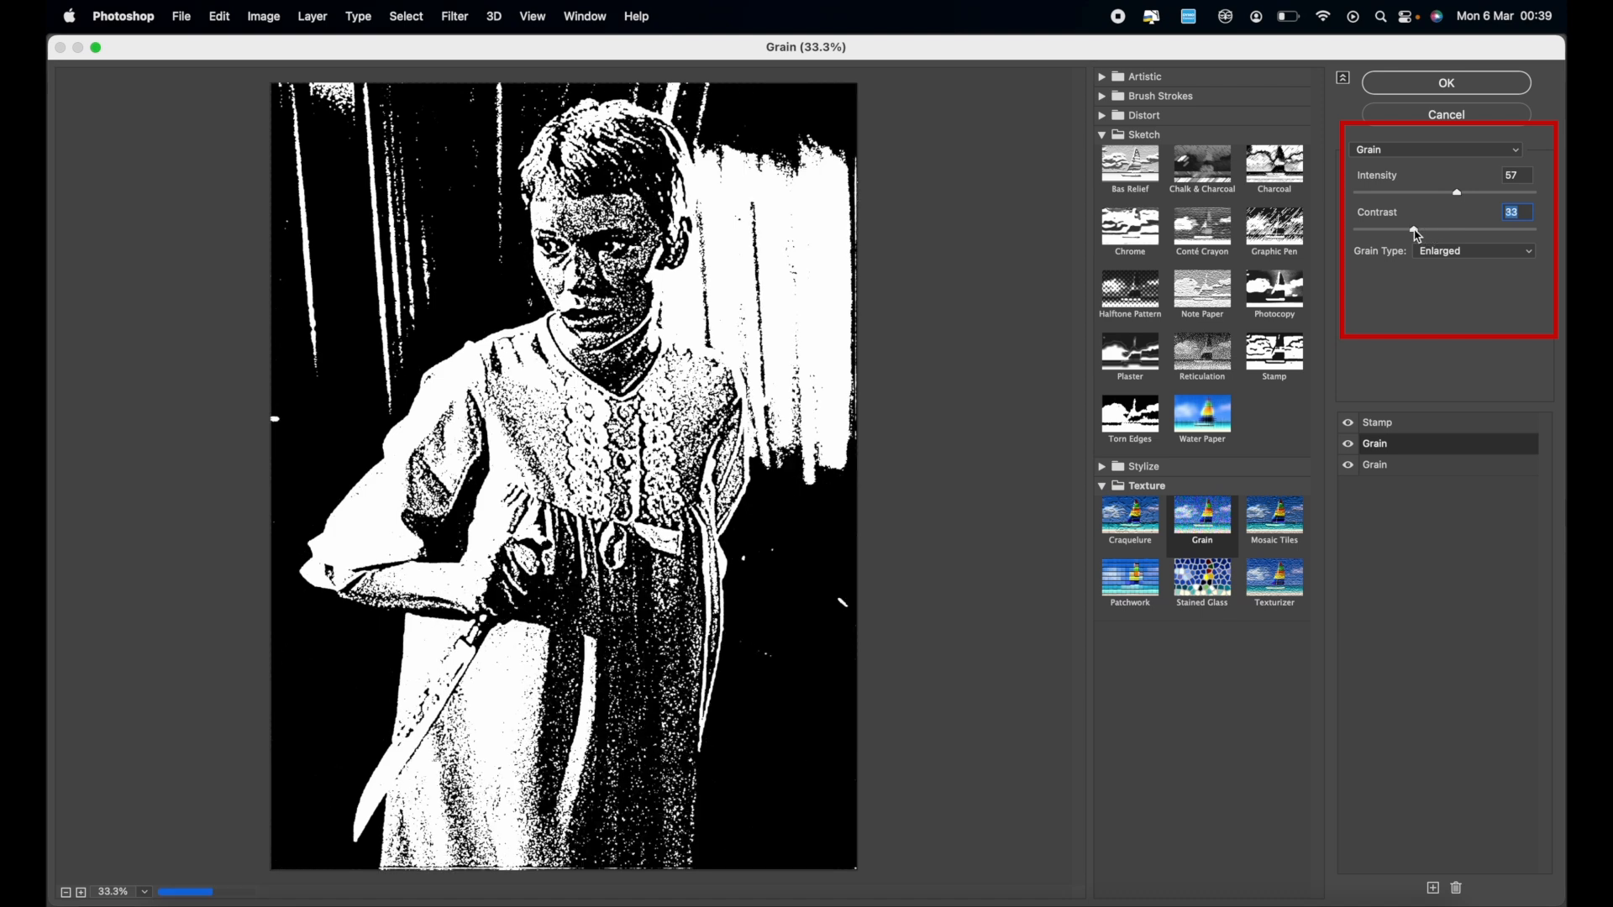
Set the bottom Clumped Grain effect to an intensity of 29 and a contrast of 45, and apply the filter stack.
click(1398, 467)
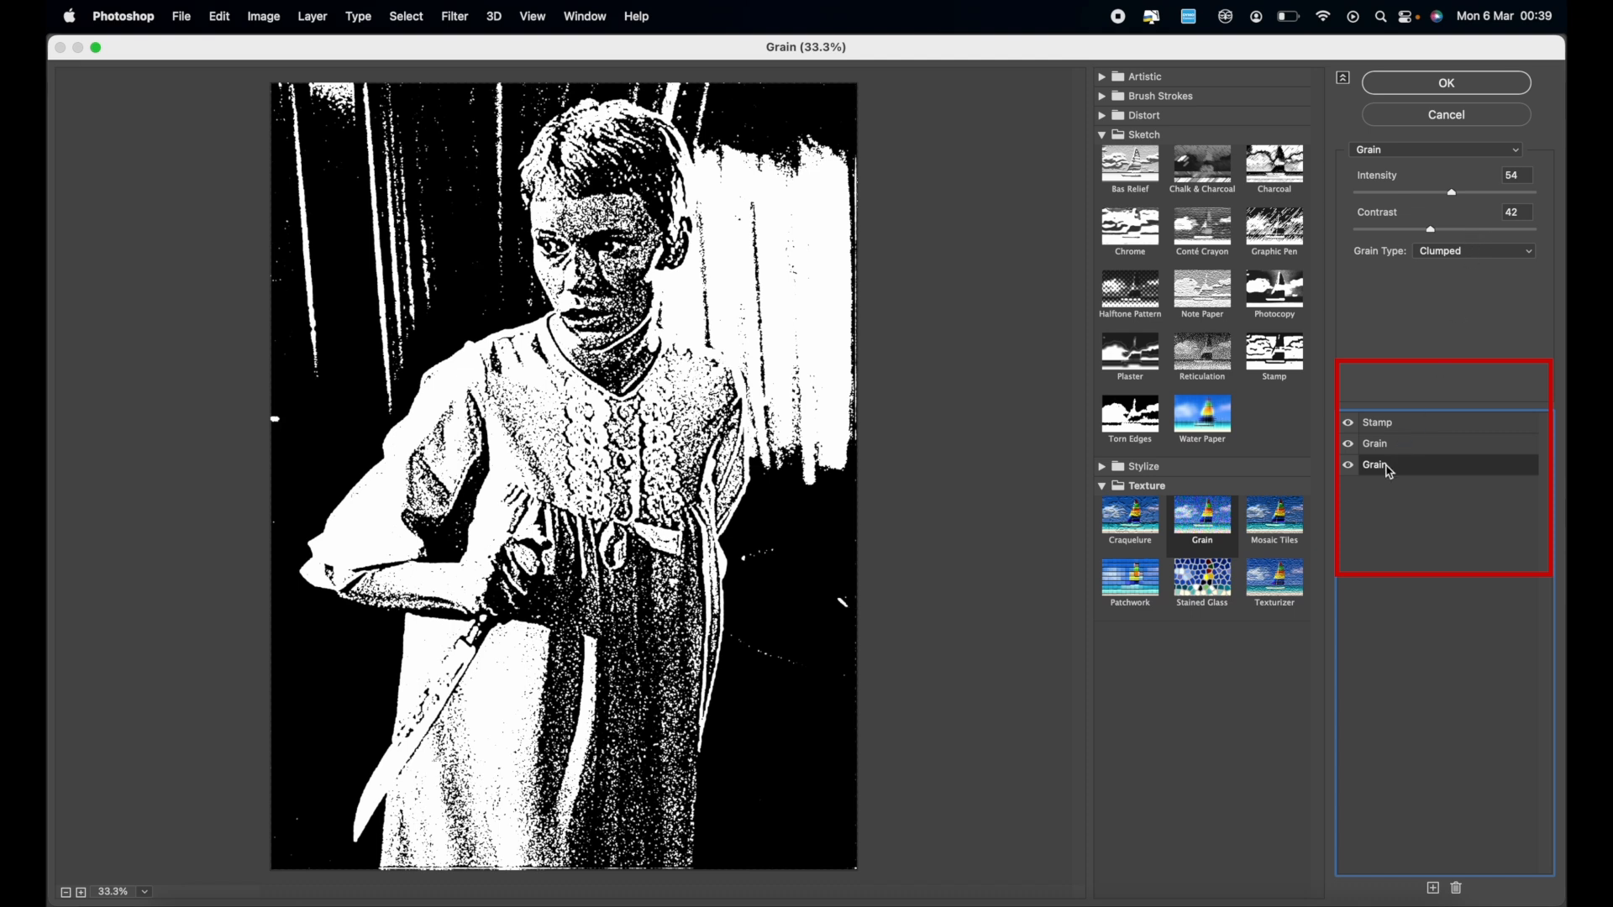
click(1471, 229)
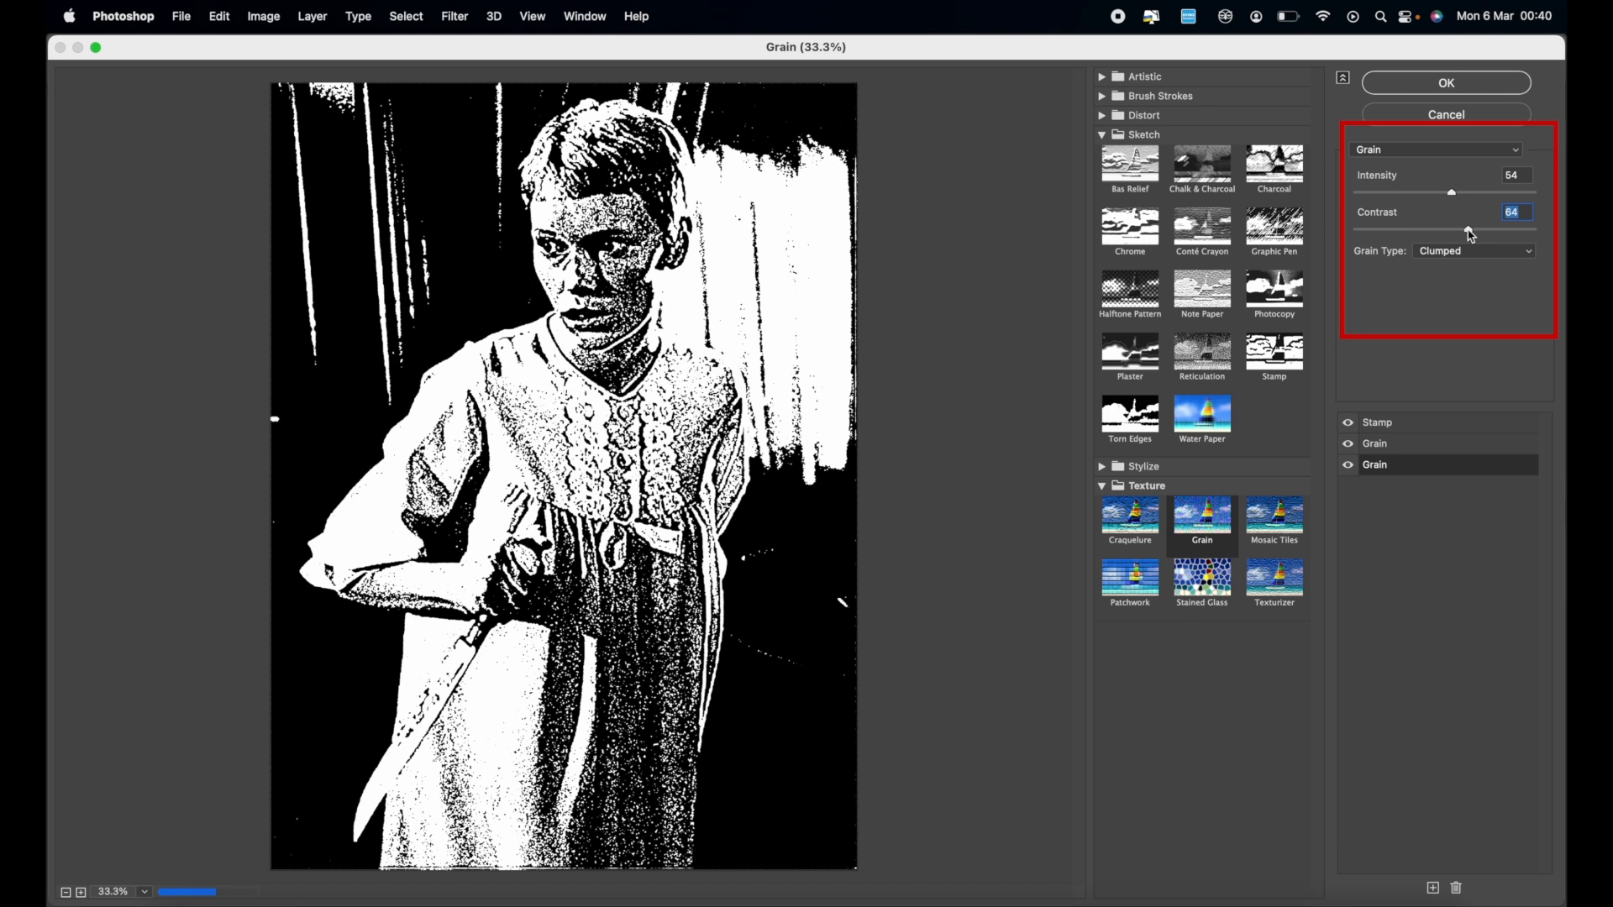
click(1423, 229)
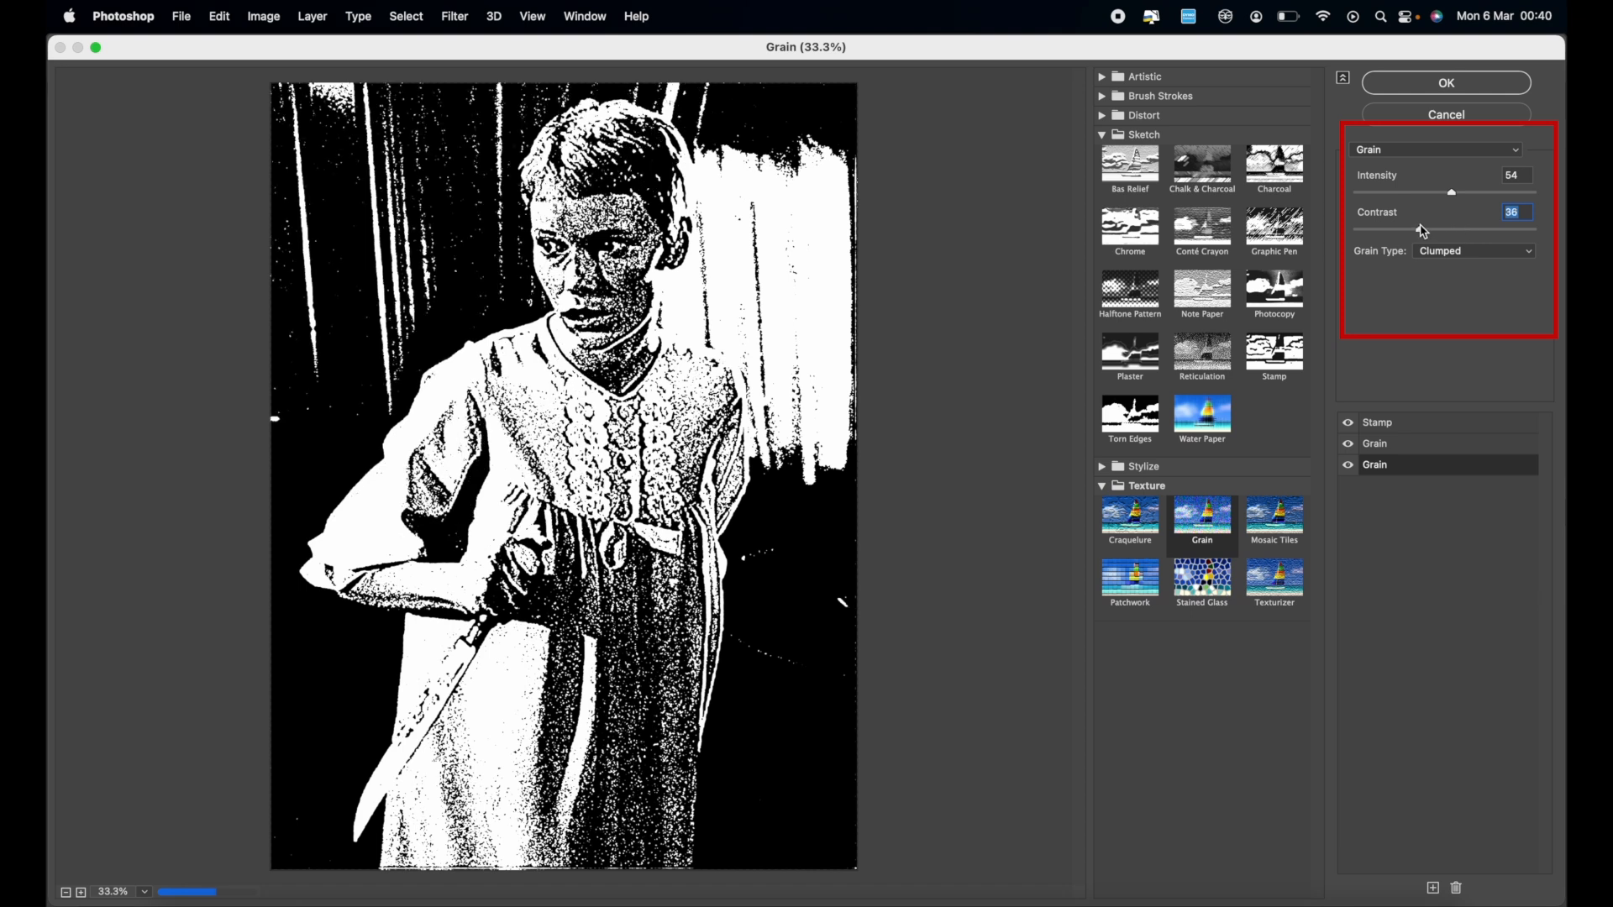
drag(1422, 231, 1439, 233)
click(1408, 193)
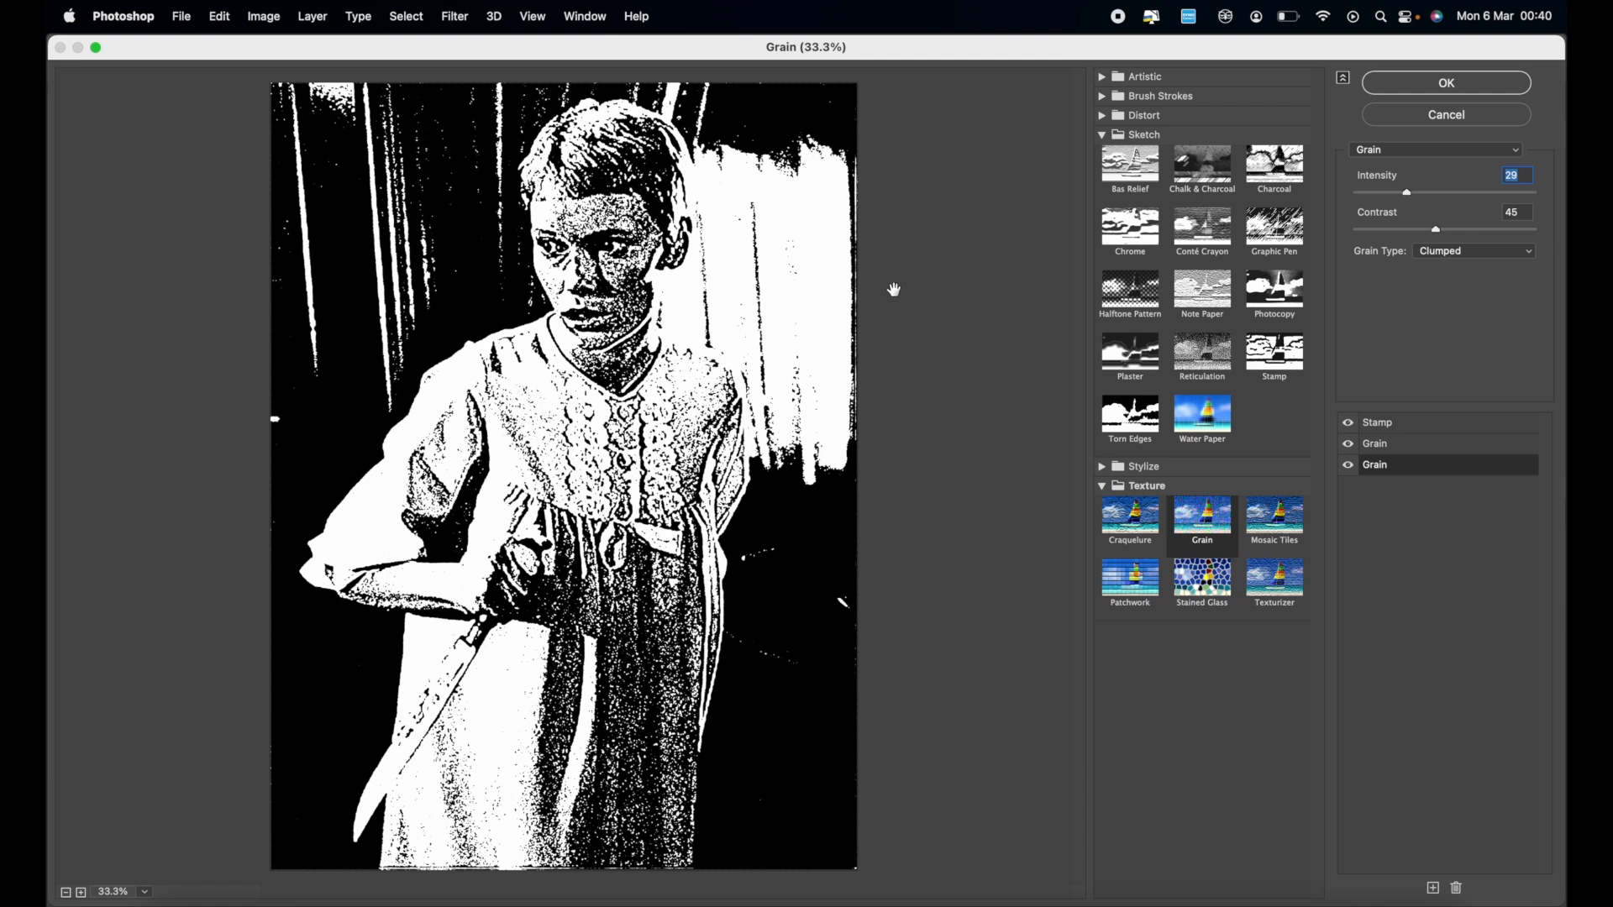
click(1432, 87)
Paint out the stray white specks in the dark background with a 63 px hard black brush.
click(507, 480)
key(b)
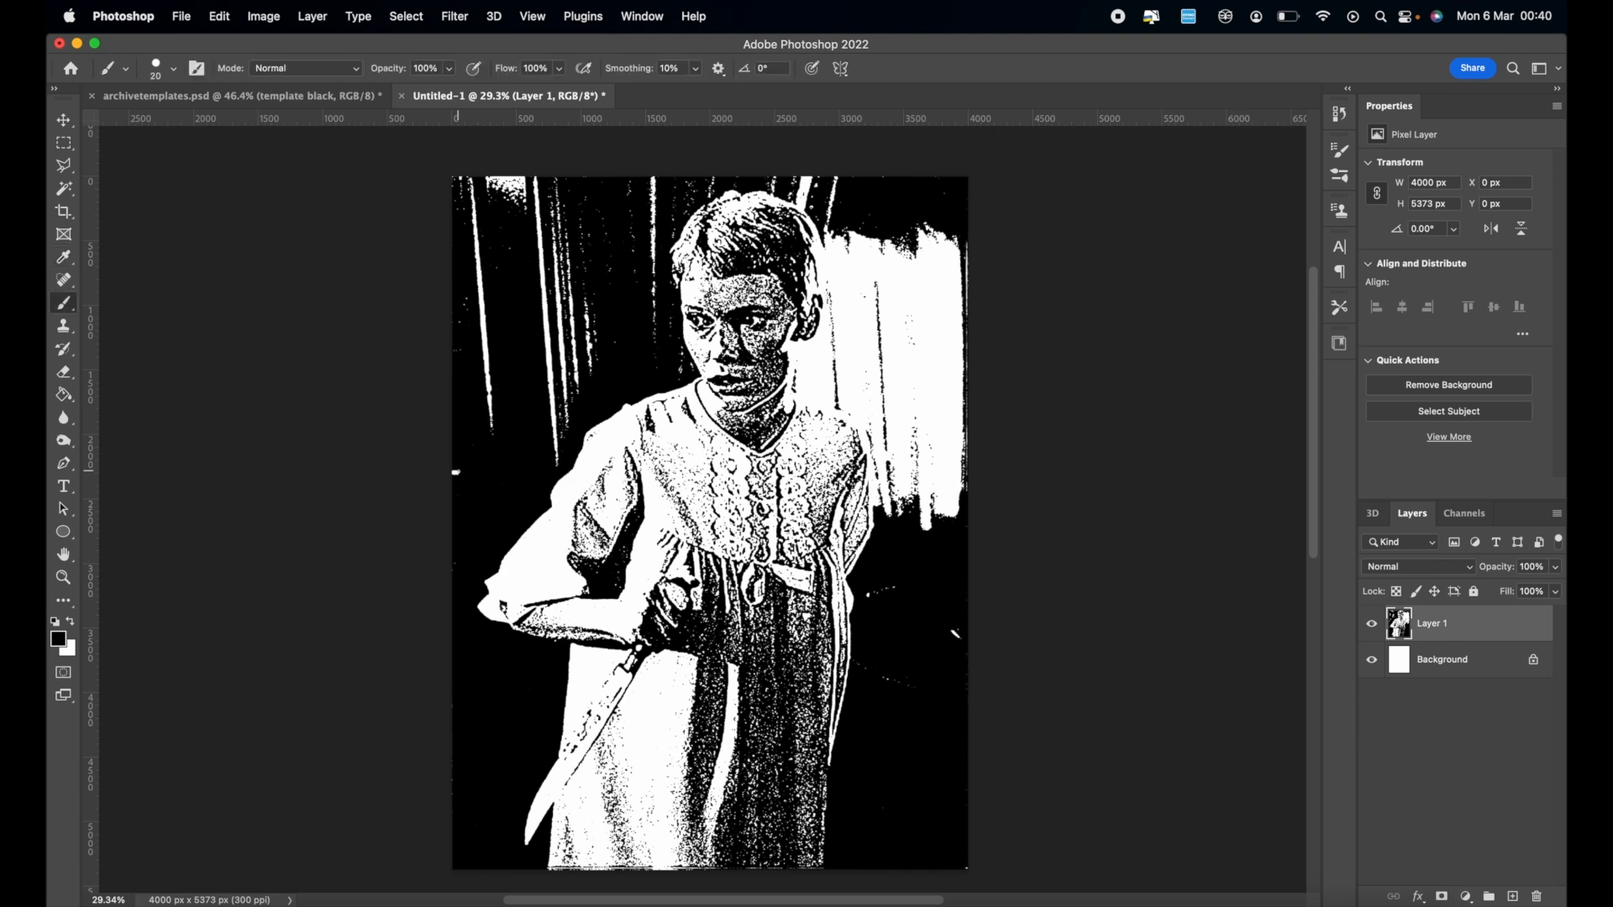
click(164, 68)
drag(178, 124, 183, 124)
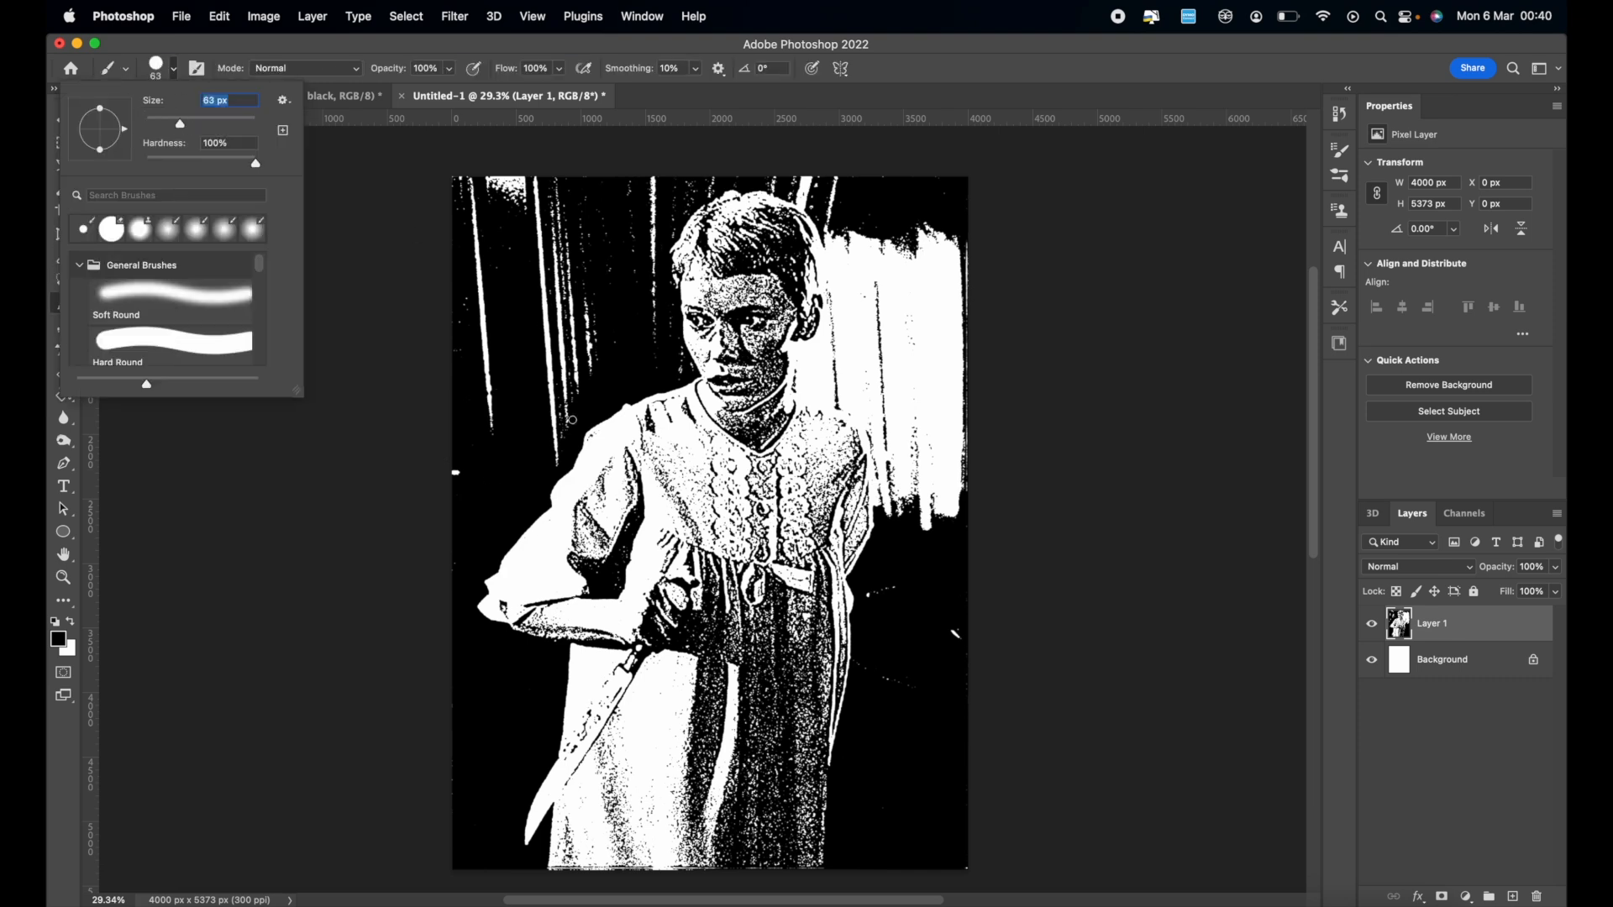
click(451, 484)
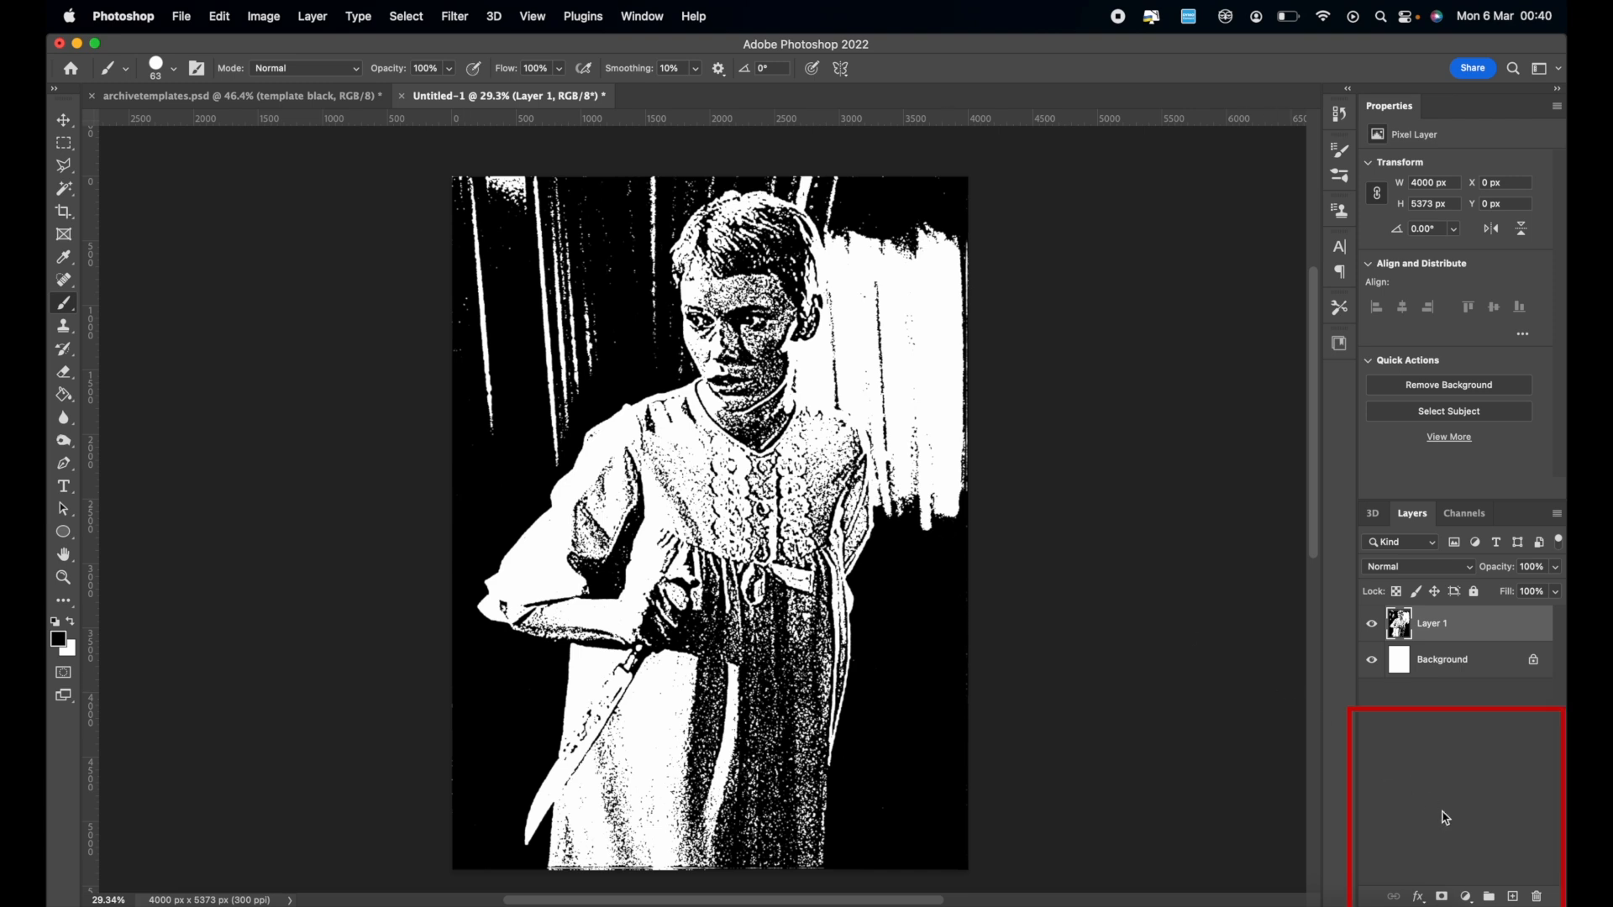
Add a new layer above the graphic and set its blend mode to Darken.
click(1514, 898)
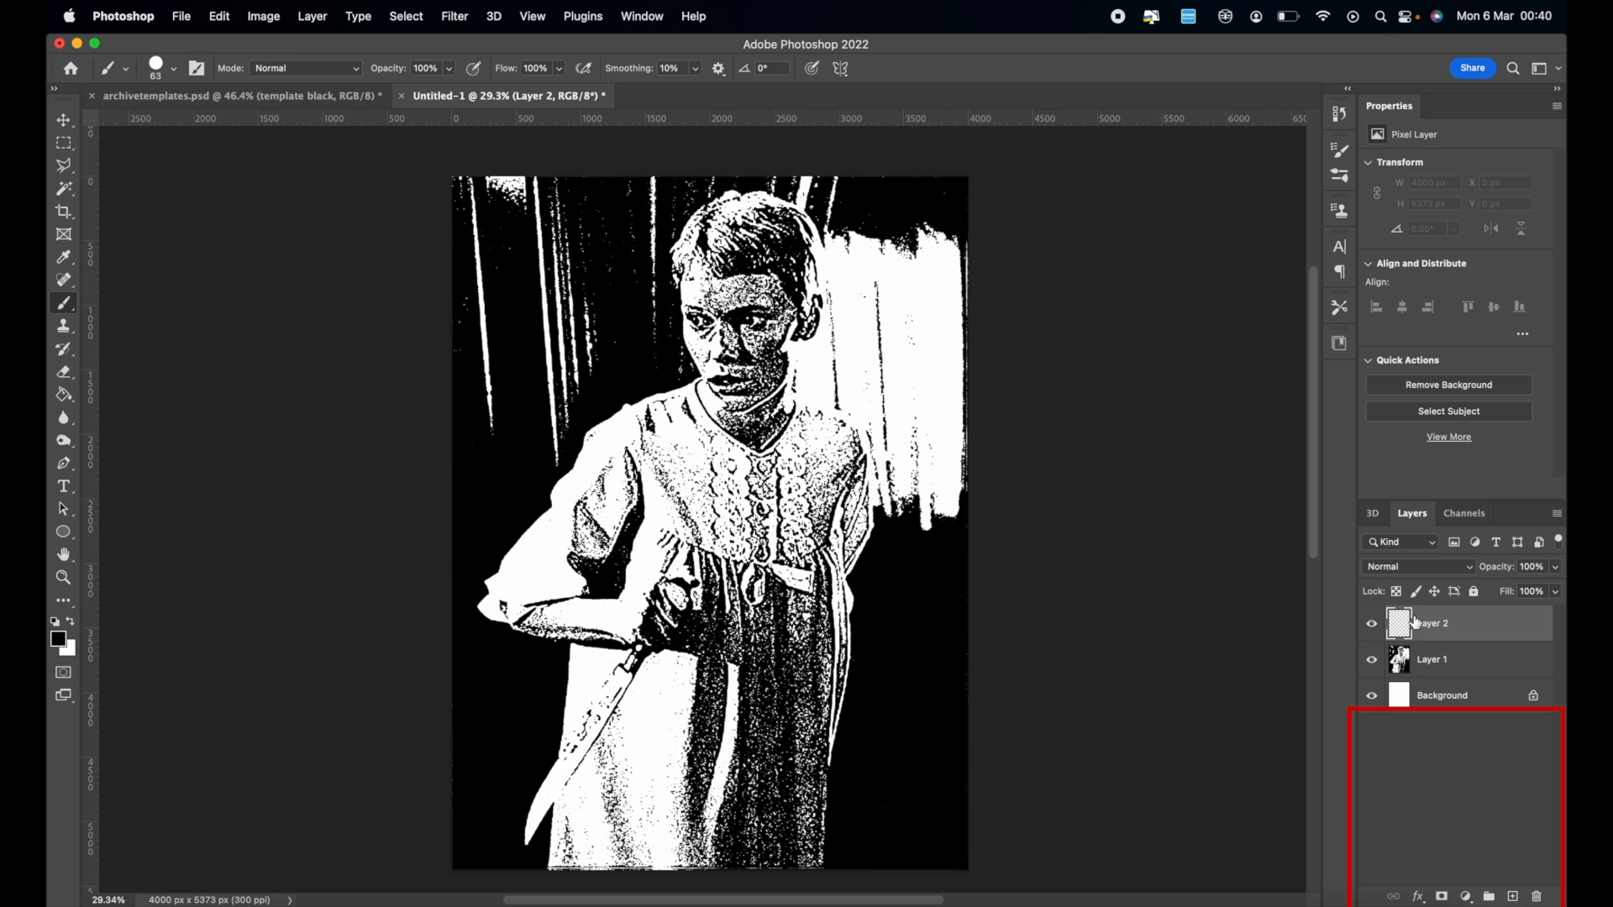
click(1409, 568)
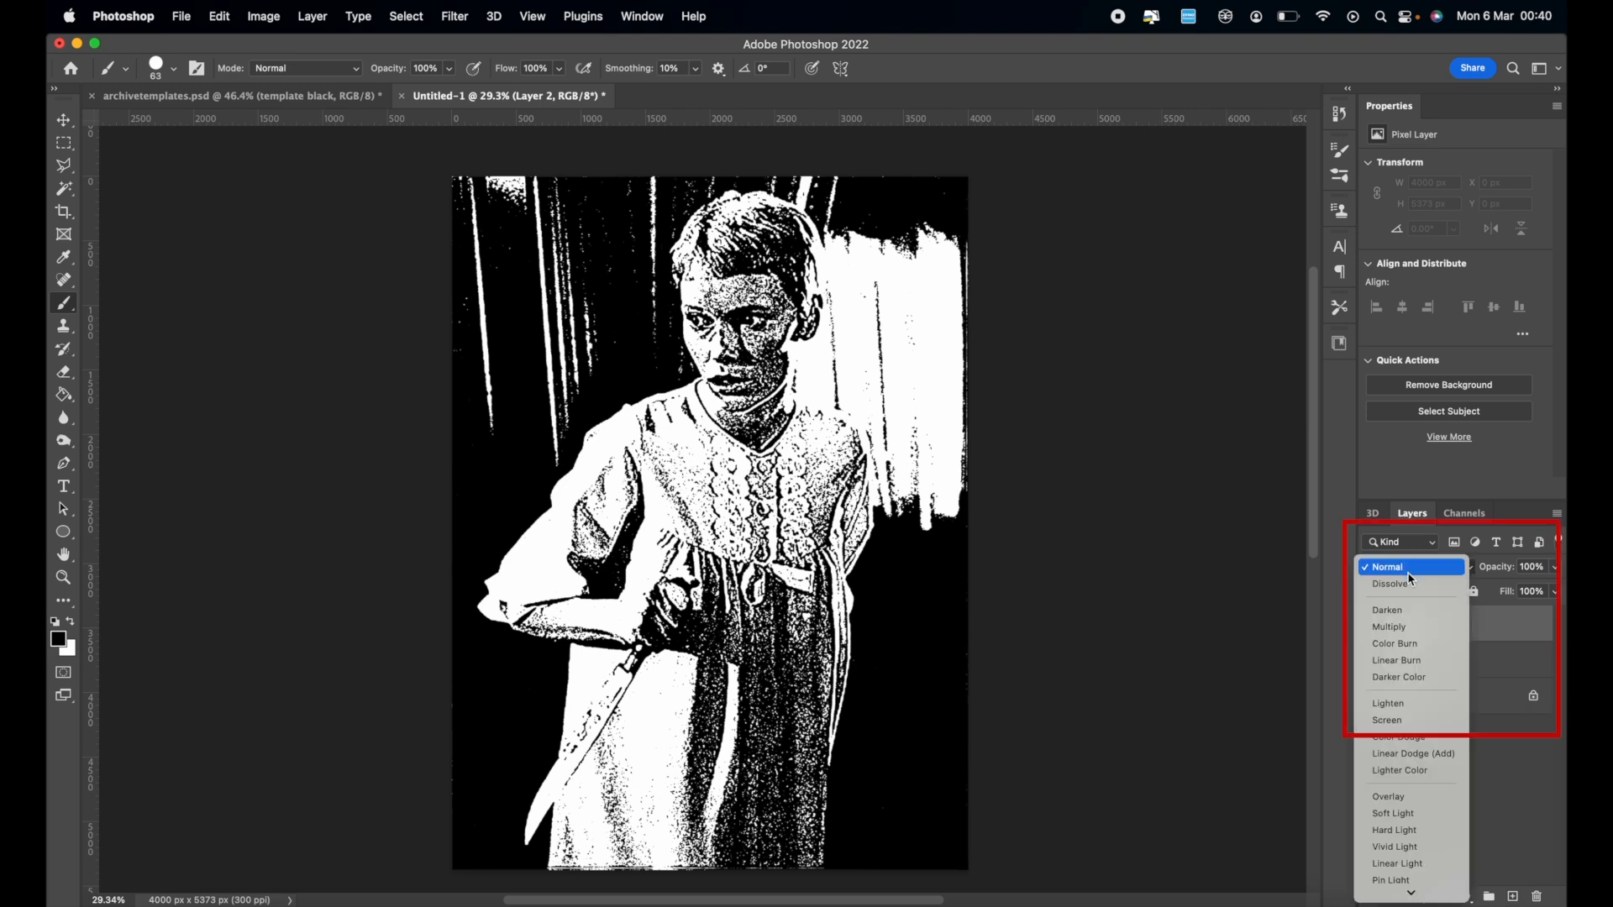
click(1391, 610)
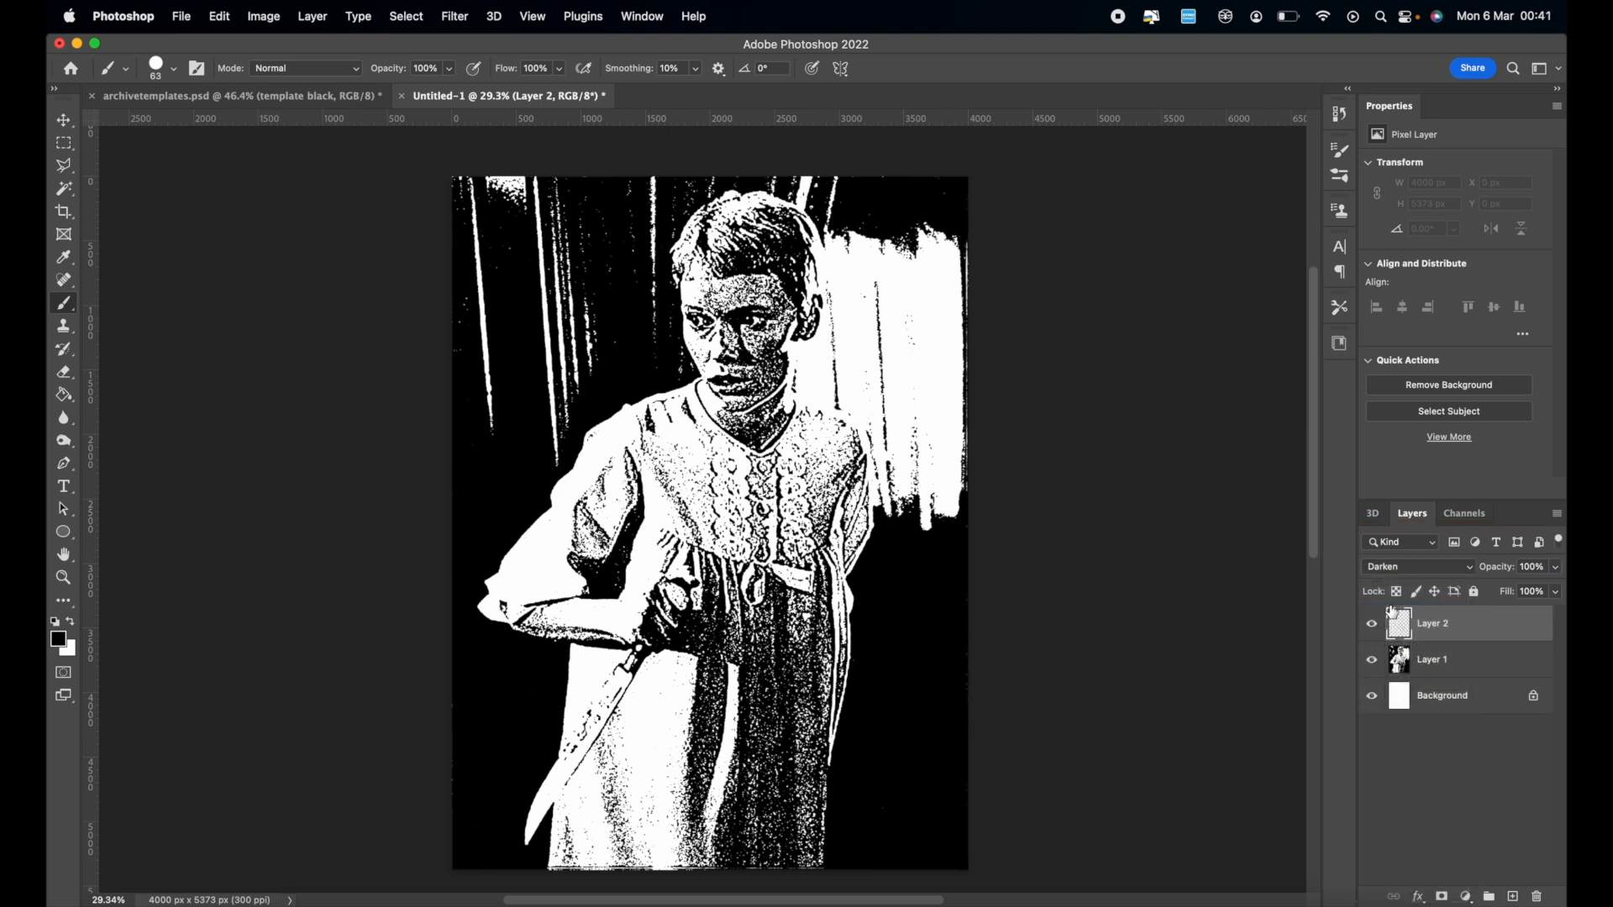
Choose a light purple as the foreground color.
click(60, 641)
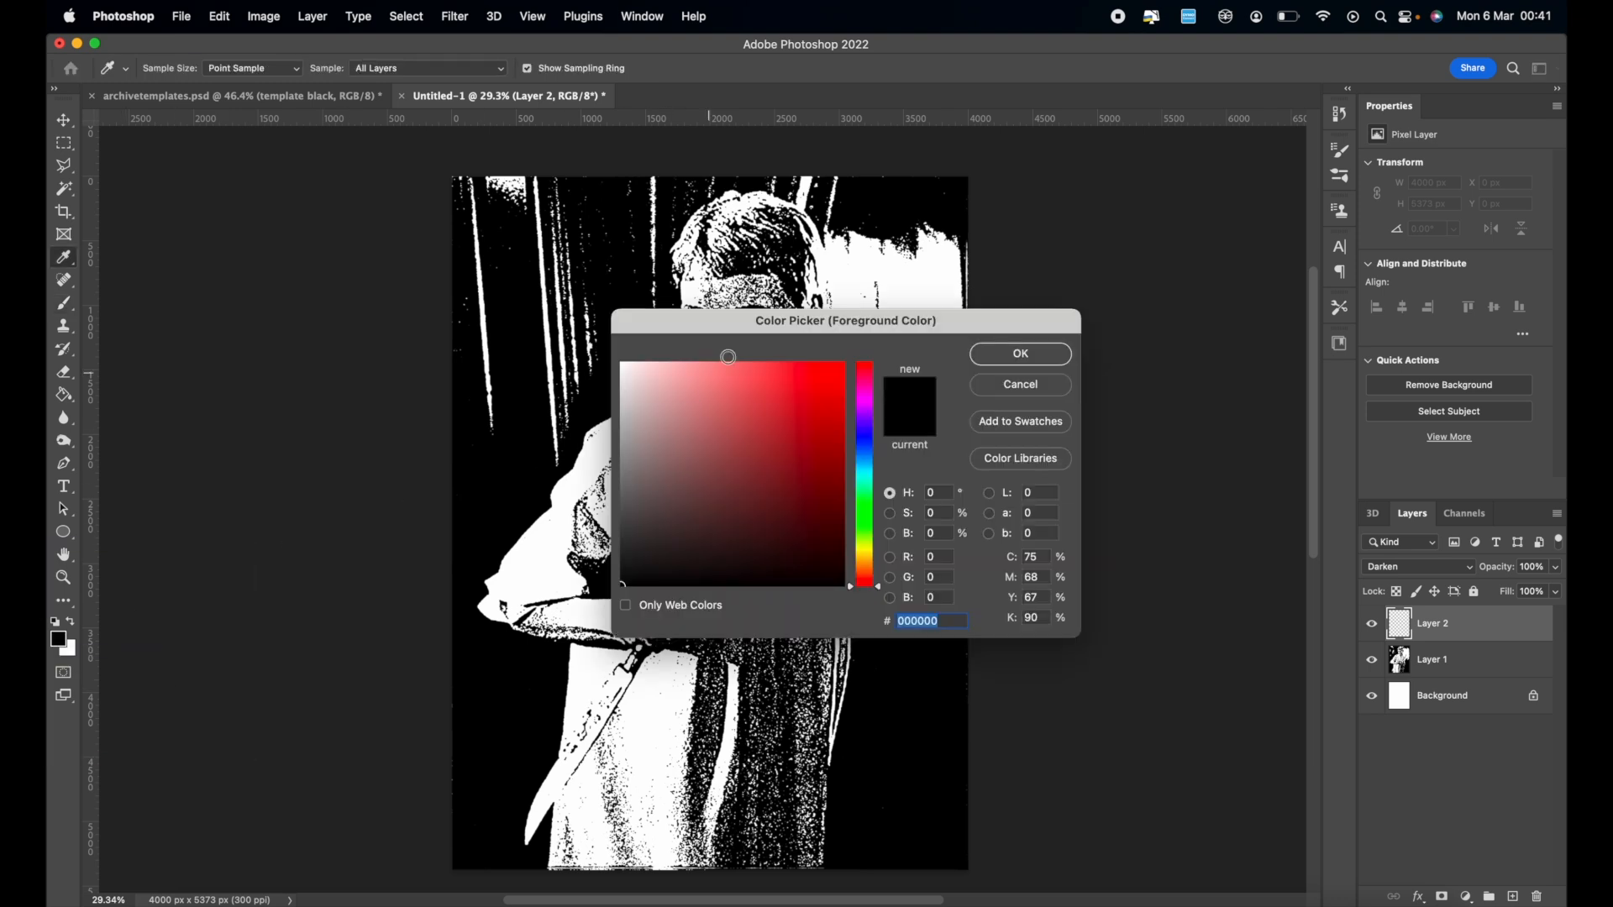
drag(747, 330, 1026, 368)
click(1065, 420)
click(1145, 439)
drag(1064, 420, 1031, 410)
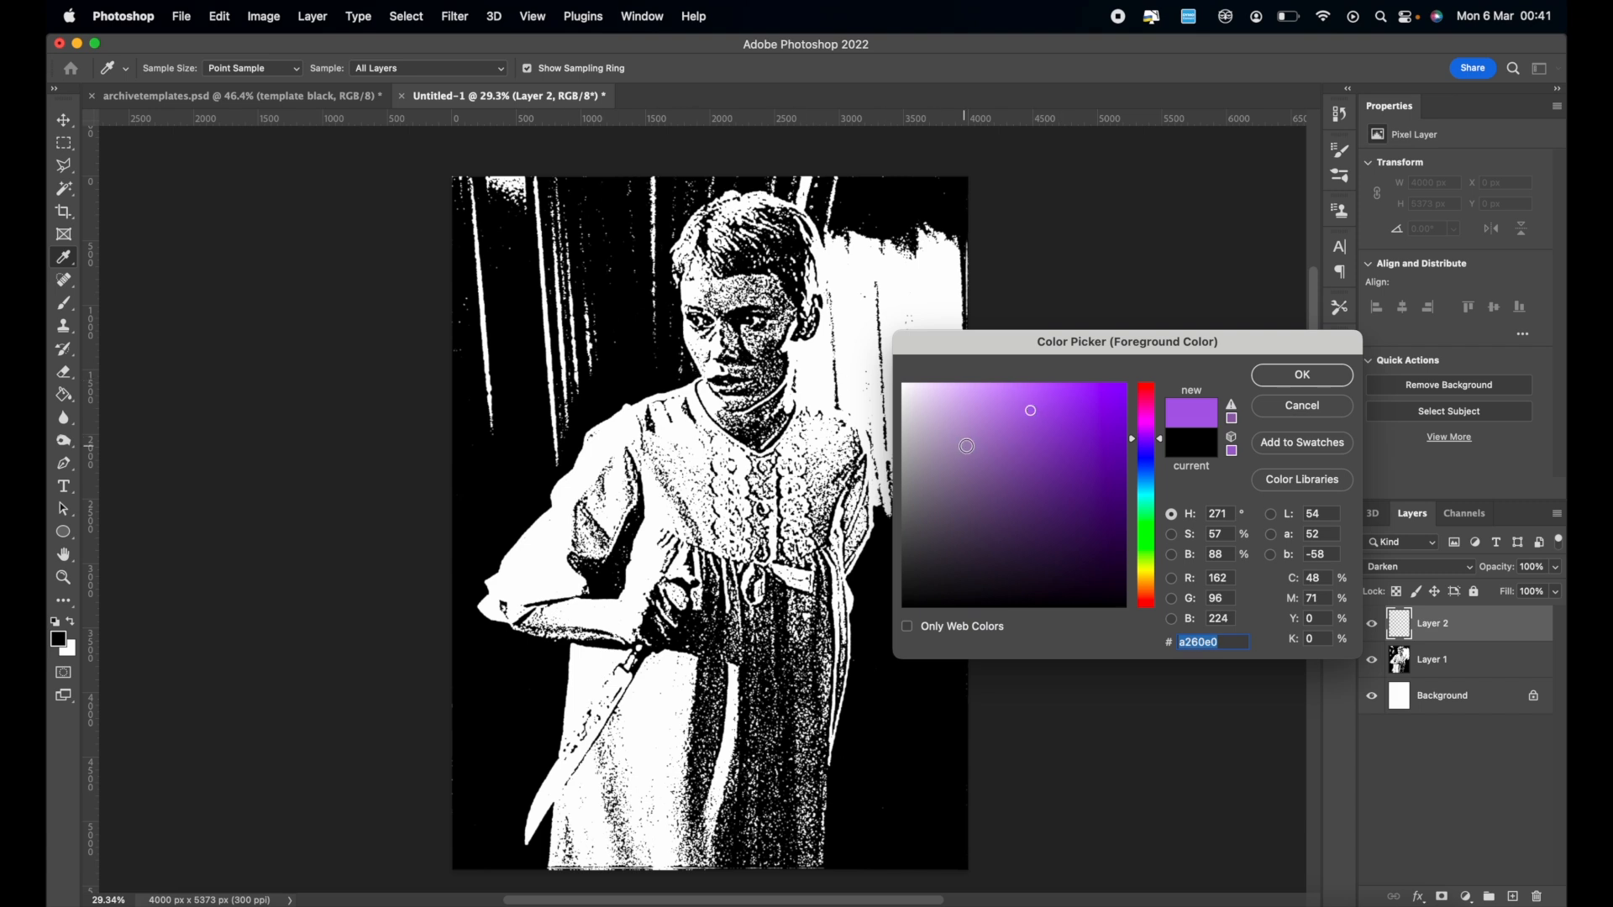
drag(1028, 410, 1019, 407)
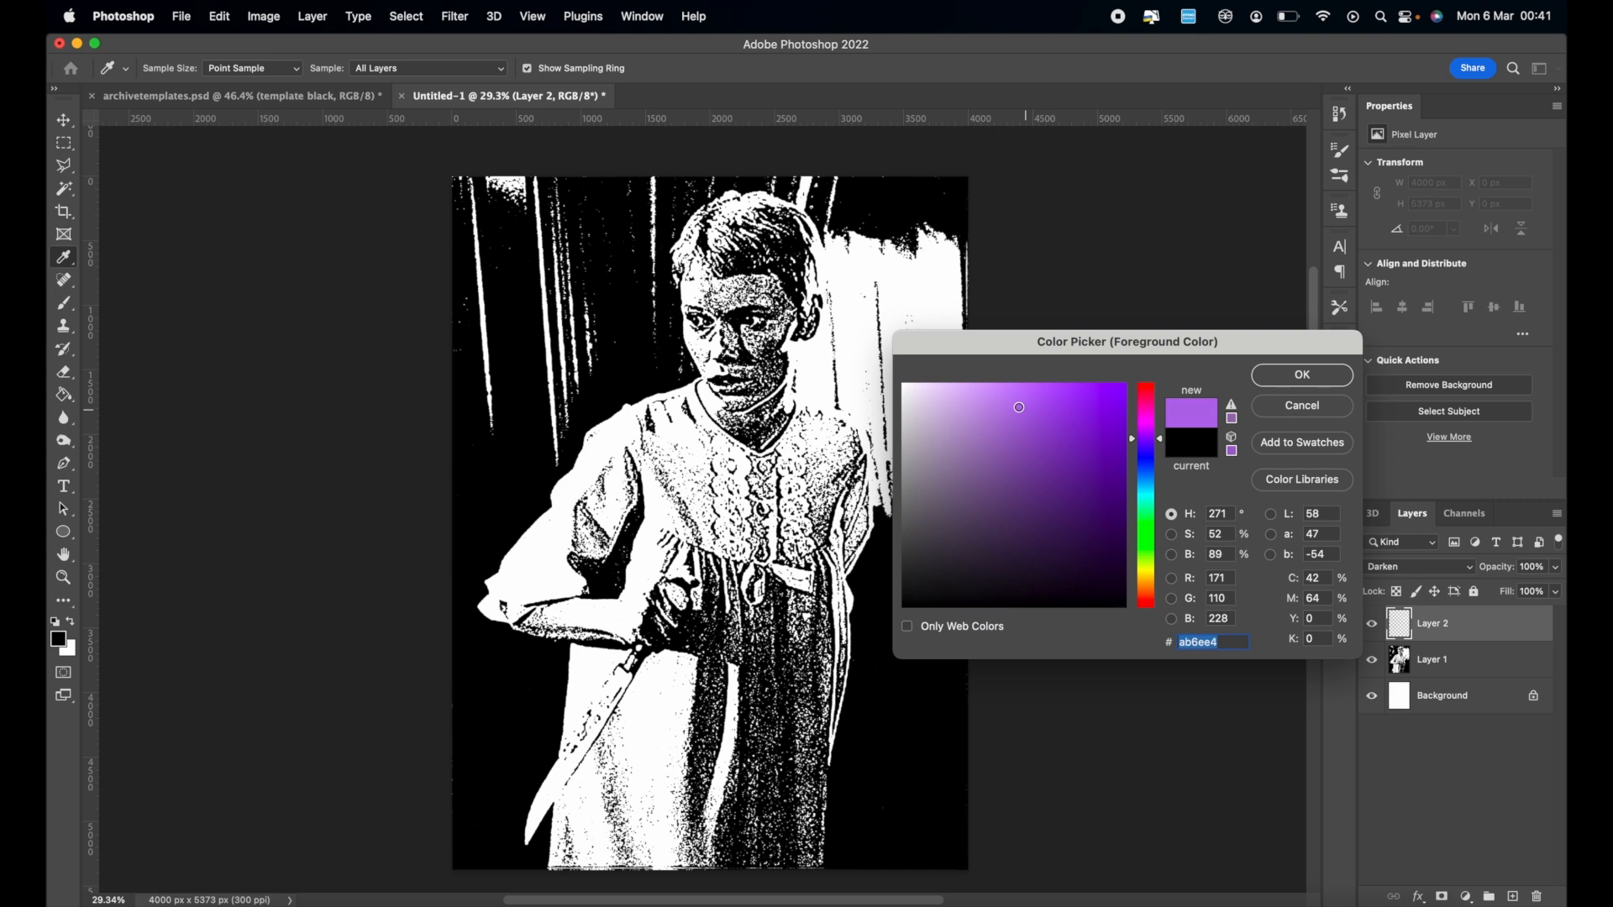
drag(1019, 409, 1009, 411)
click(1278, 374)
Paint the white vertical streaks to the left of the figure purple with a 169 px hard brush.
key(b)
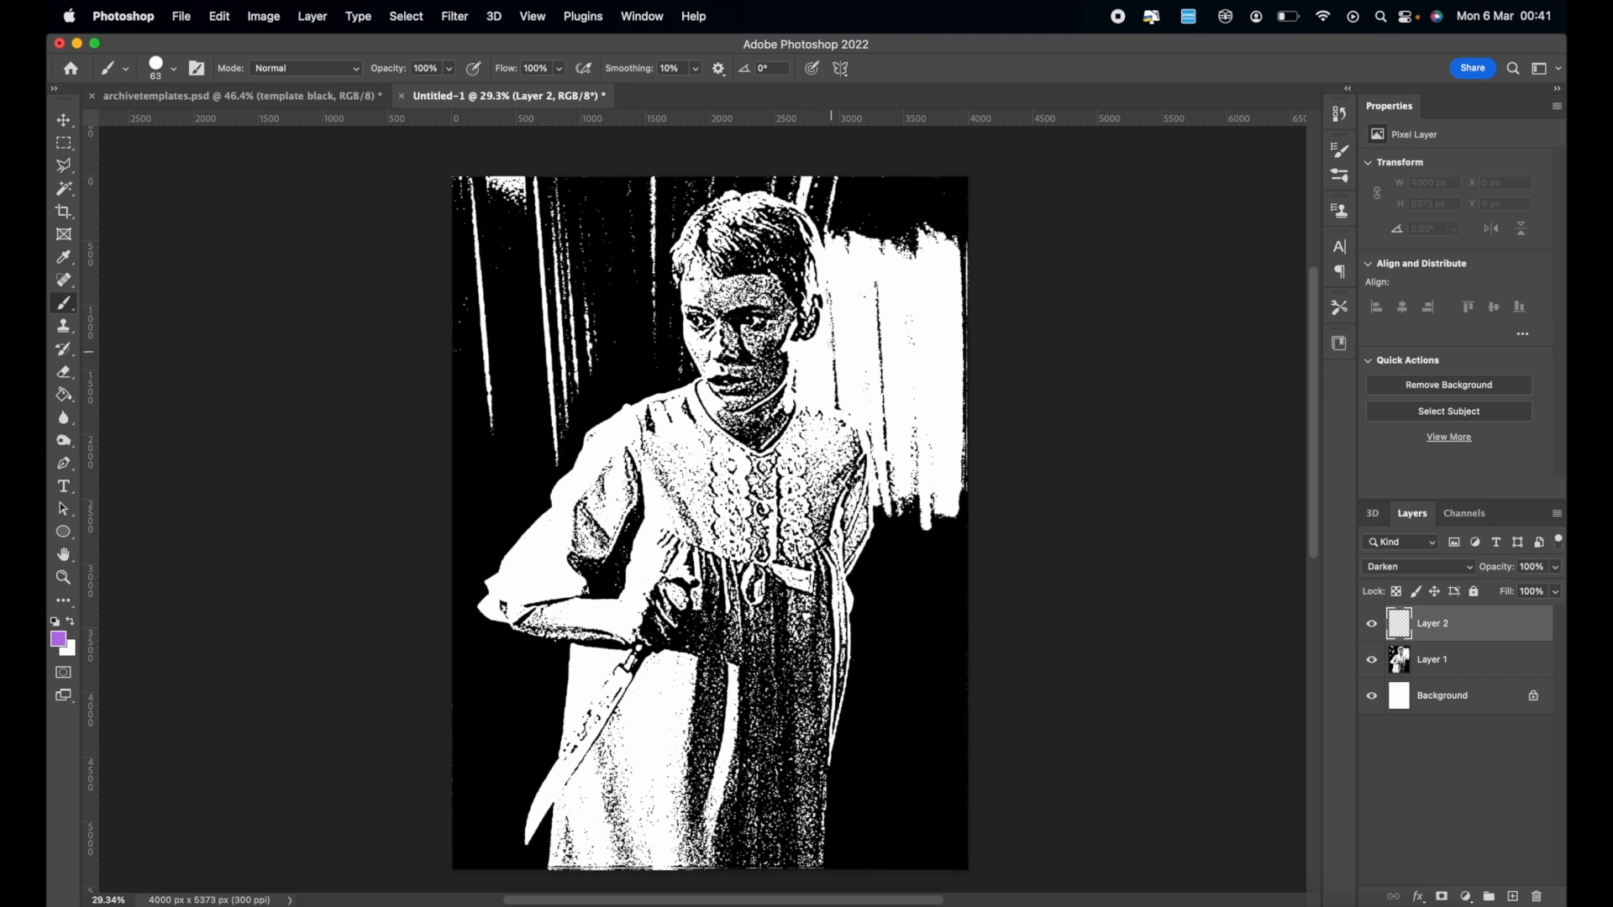
click(173, 70)
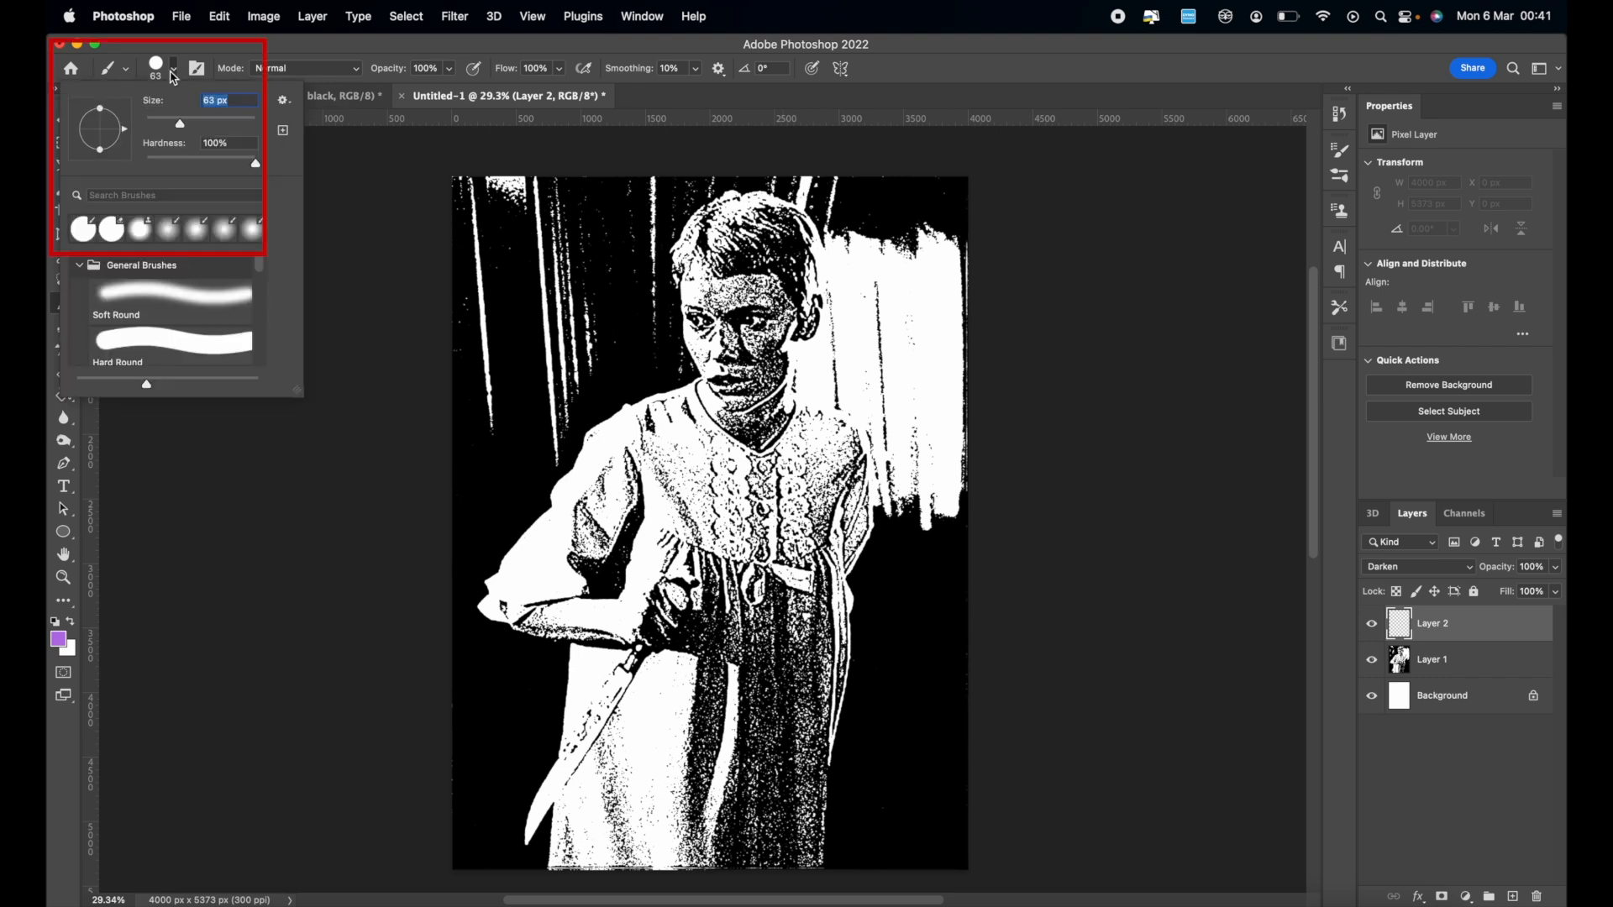
drag(181, 123, 222, 128)
click(332, 48)
mouse_move(544, 200)
mouse_down()
mouse_move(545, 282)
mouse_move(531, 199)
mouse_move(487, 181)
mouse_move(471, 227)
mouse_move(508, 371)
mouse_move(492, 422)
mouse_up()
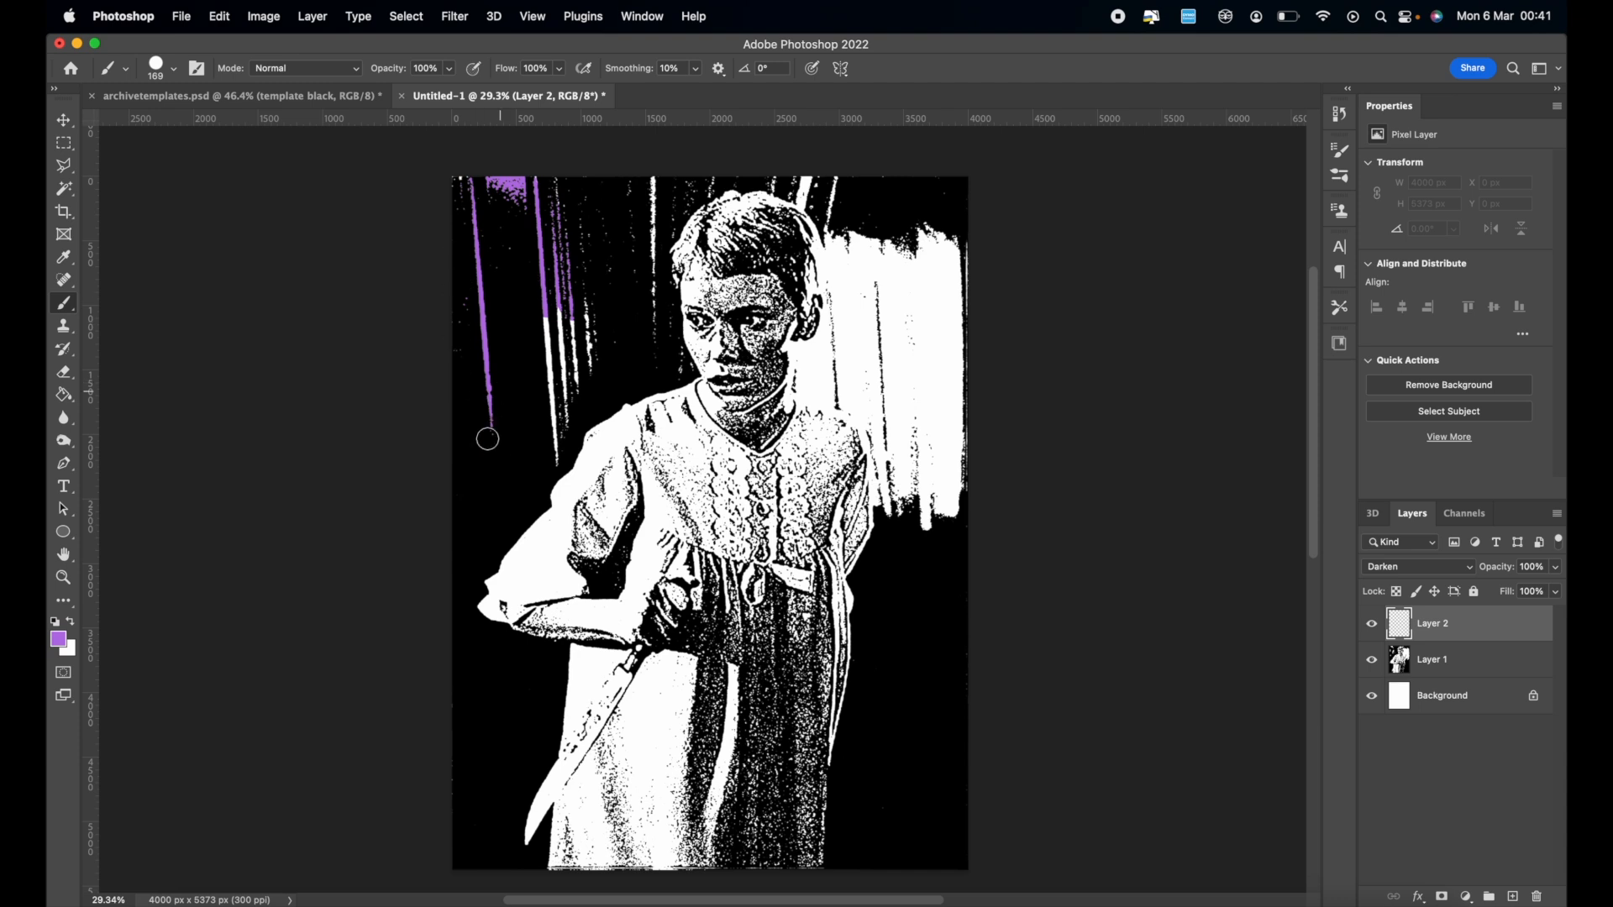
mouse_move(551, 457)
mouse_down()
mouse_move(556, 240)
mouse_move(540, 373)
mouse_move(555, 393)
mouse_move(583, 332)
mouse_move(599, 345)
mouse_move(565, 394)
mouse_move(581, 395)
mouse_move(614, 275)
mouse_move(580, 268)
mouse_up()
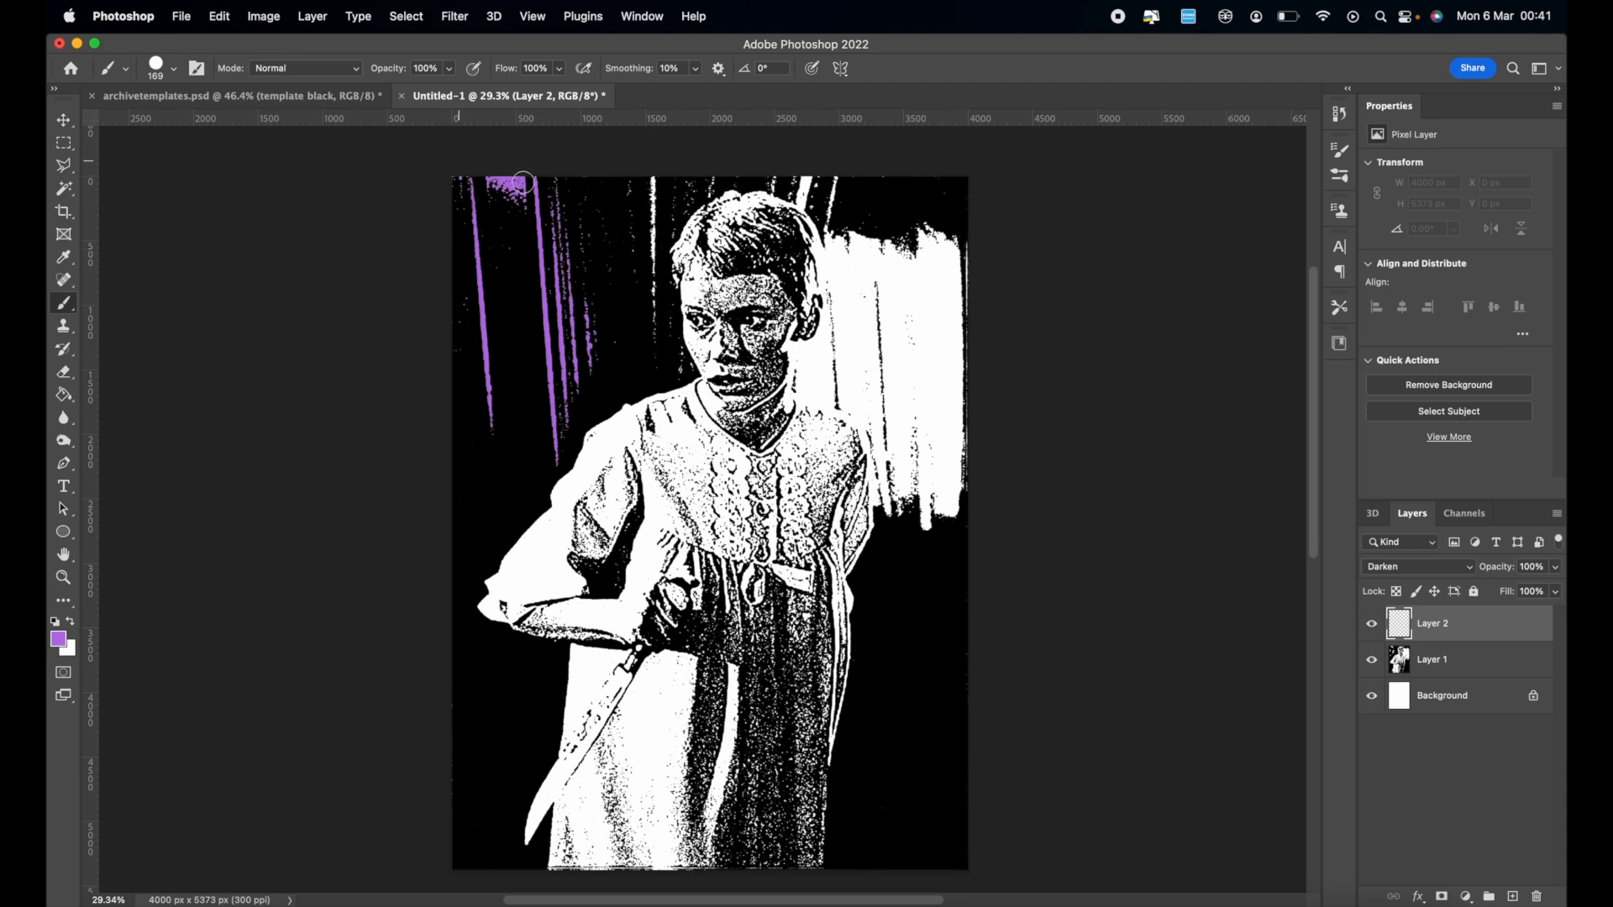
mouse_move(634, 203)
mouse_down()
mouse_move(653, 287)
mouse_move(642, 192)
mouse_up()
Color the white background areas around the figure's head and shoulders purple with the large brush.
scroll(658, 317, up, 3)
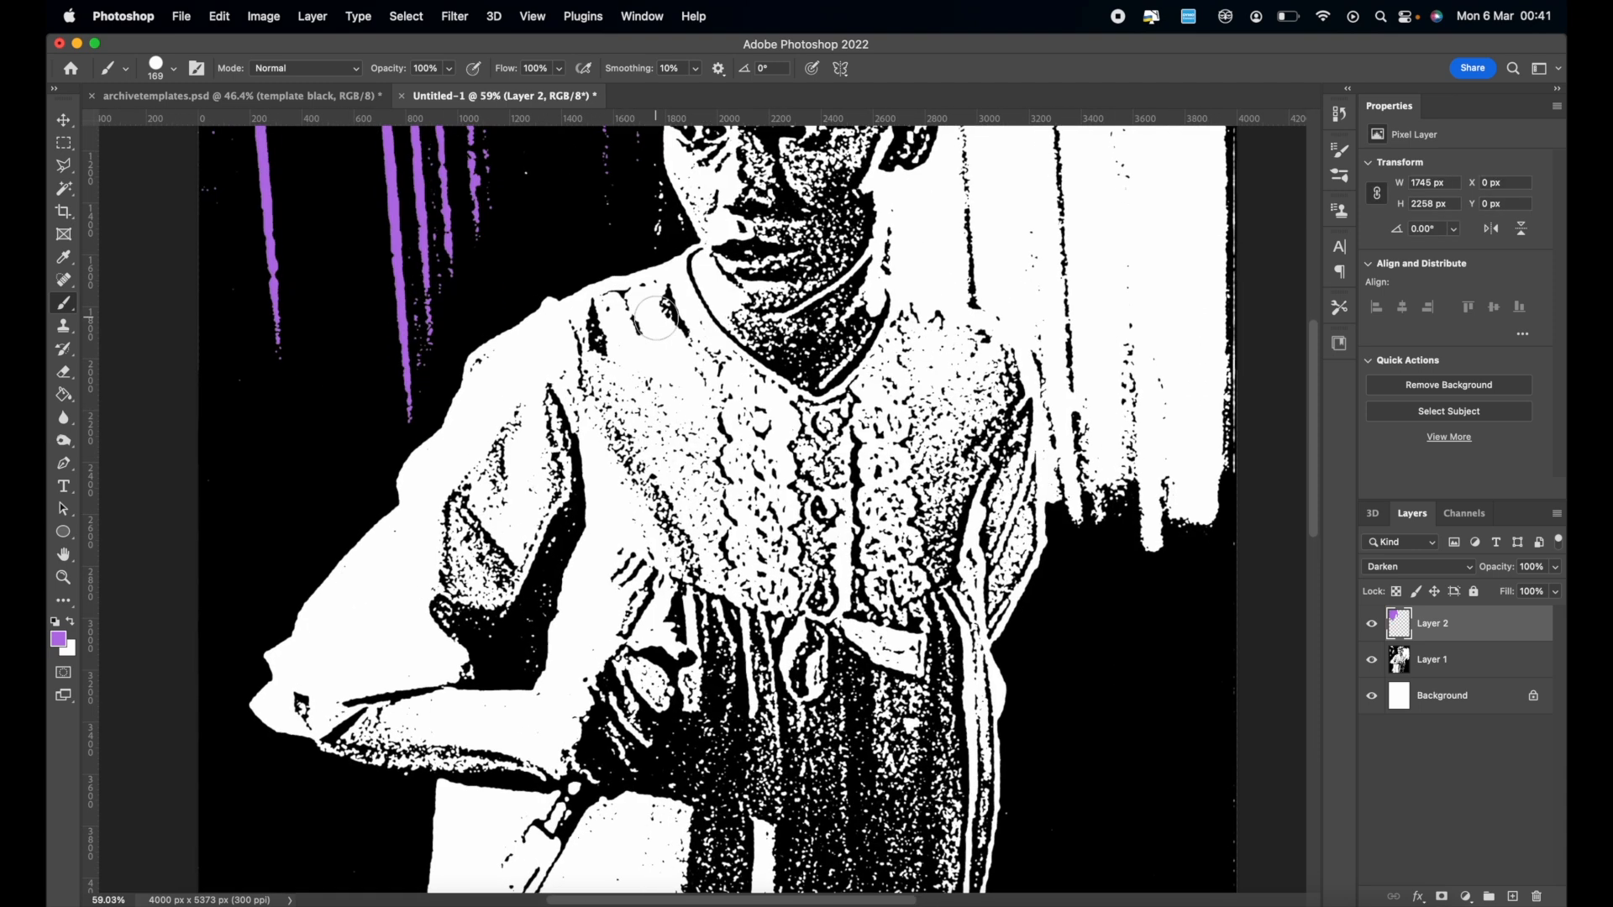
scroll(658, 317, up, 4)
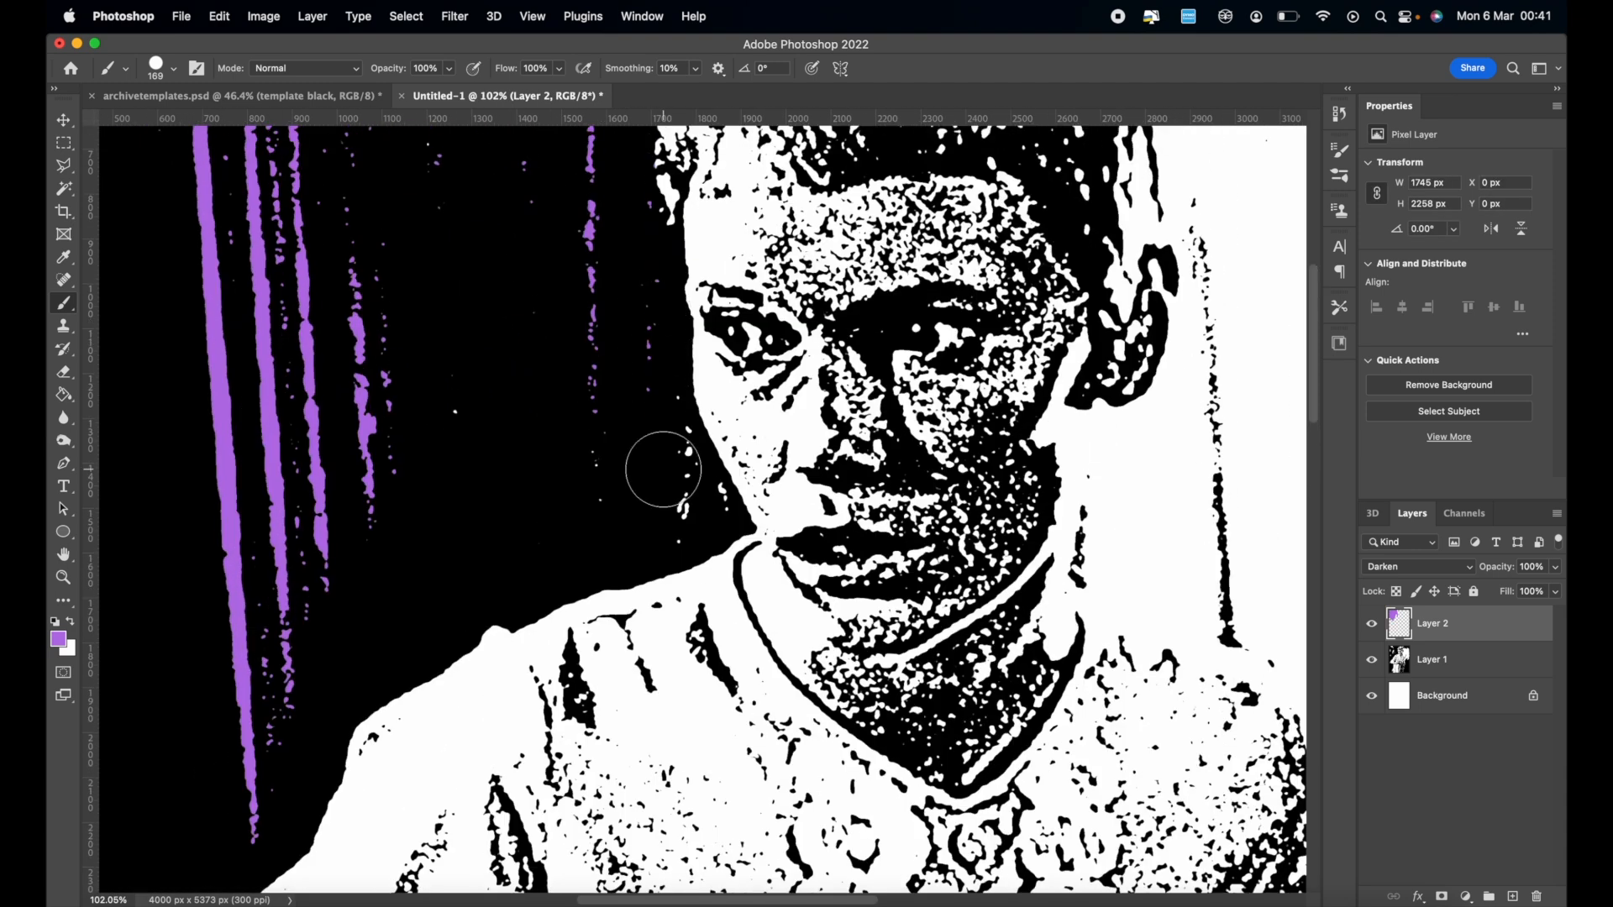
mouse_move(663, 470)
mouse_down()
mouse_move(655, 529)
mouse_move(641, 378)
mouse_move(659, 344)
mouse_move(740, 353)
mouse_up()
scroll(641, 378, up, 5)
scroll(641, 361, right, 4)
scroll(740, 353, down, 5)
drag(655, 337, 722, 483)
scroll(722, 483, down, 8)
mouse_move(916, 403)
mouse_down()
mouse_move(910, 664)
mouse_move(722, 668)
mouse_up()
Reduce the brush to 47 px and fill the remaining white background purple along the figure's outline.
key(bracketleft)
key(bracketleft)
key(bracketleft)
key(bracketleft)
key(bracketleft)
key(bracketleft)
drag(671, 548, 688, 675)
scroll(689, 588, down, 5)
drag(640, 497, 768, 628)
drag(721, 539, 637, 499)
scroll(681, 336, up, 5)
scroll(684, 421, up, 3)
scroll(690, 514, down, 10)
scroll(689, 525, up, 6)
scroll(685, 538, up, 5)
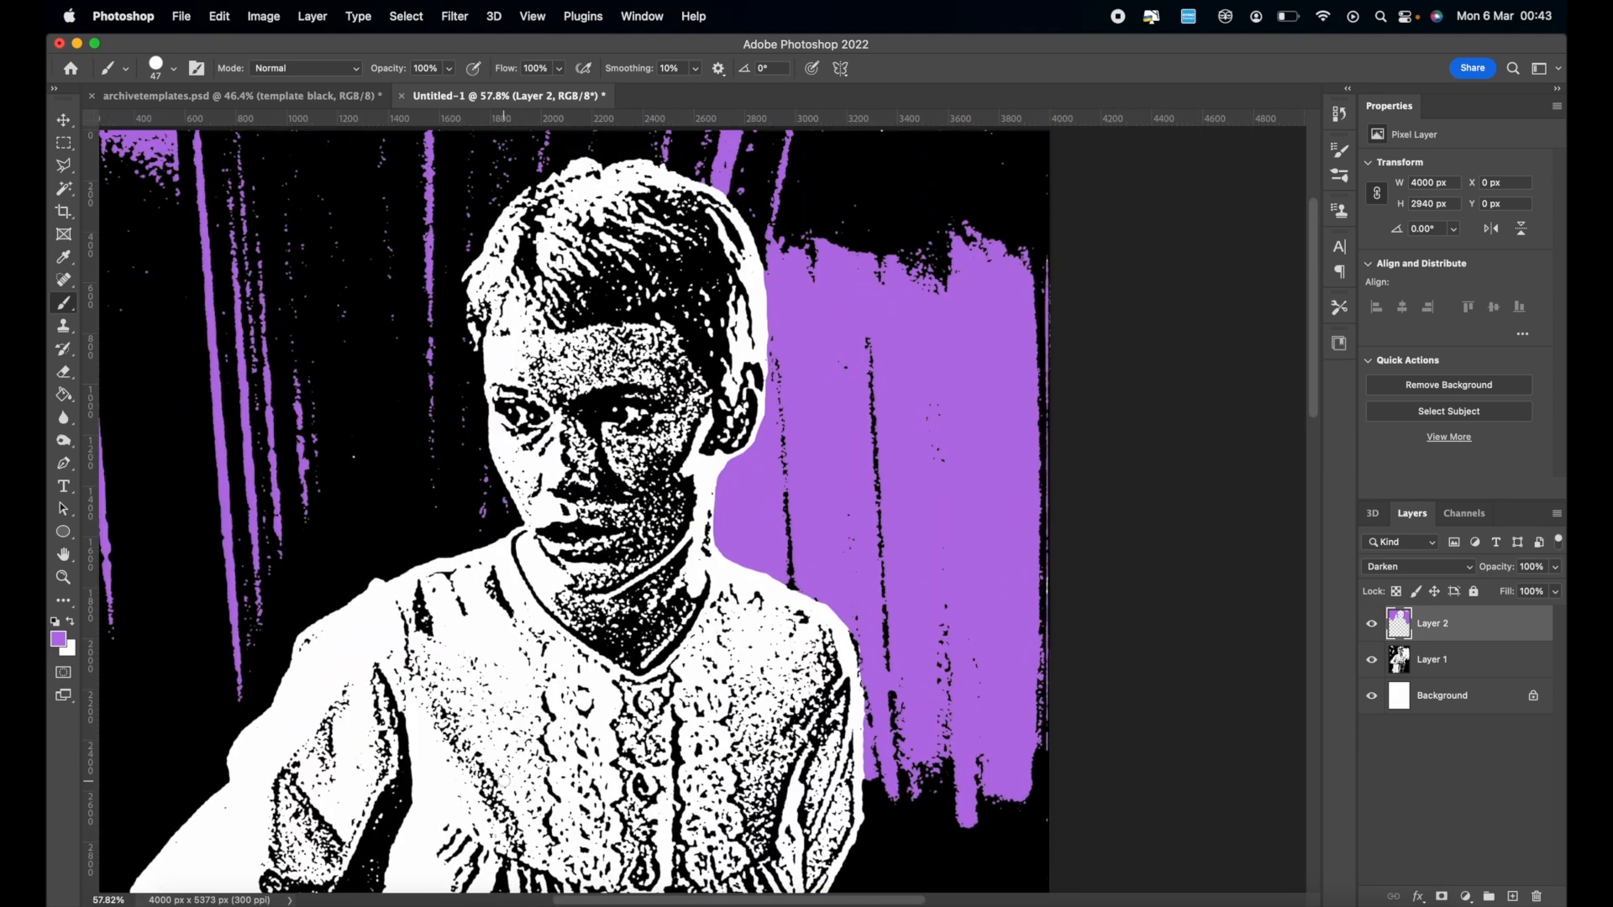
scroll(504, 780, up, 2)
scroll(504, 780, down, 2)
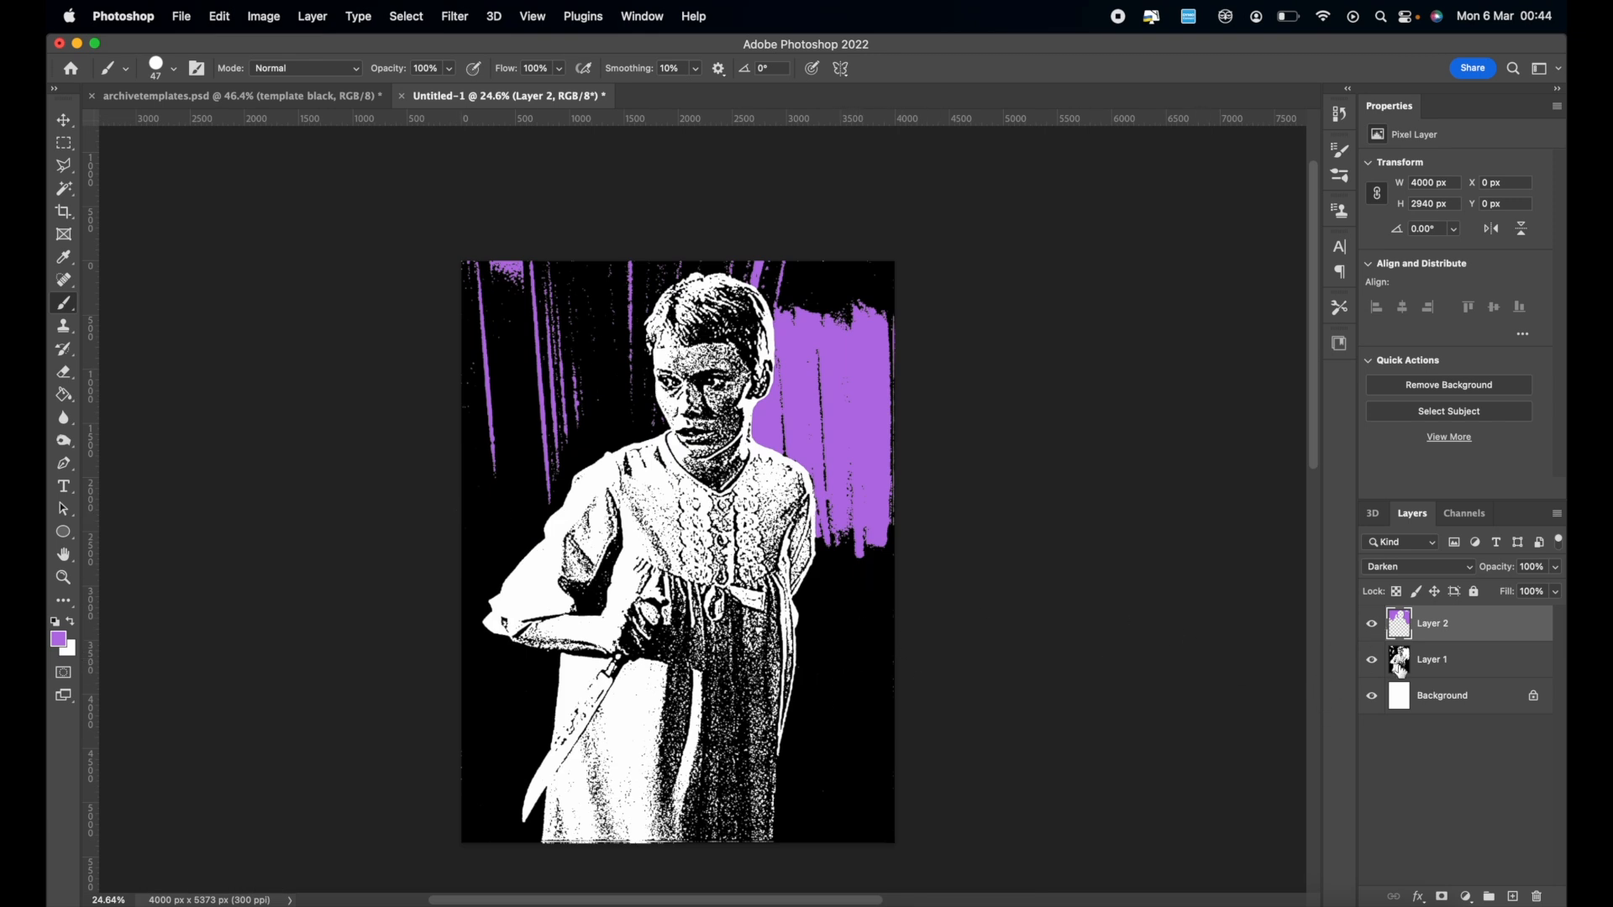
Merge the purple paint layer with the black-and-white graphic layer.
shift+click(1404, 669)
right_click(1402, 630)
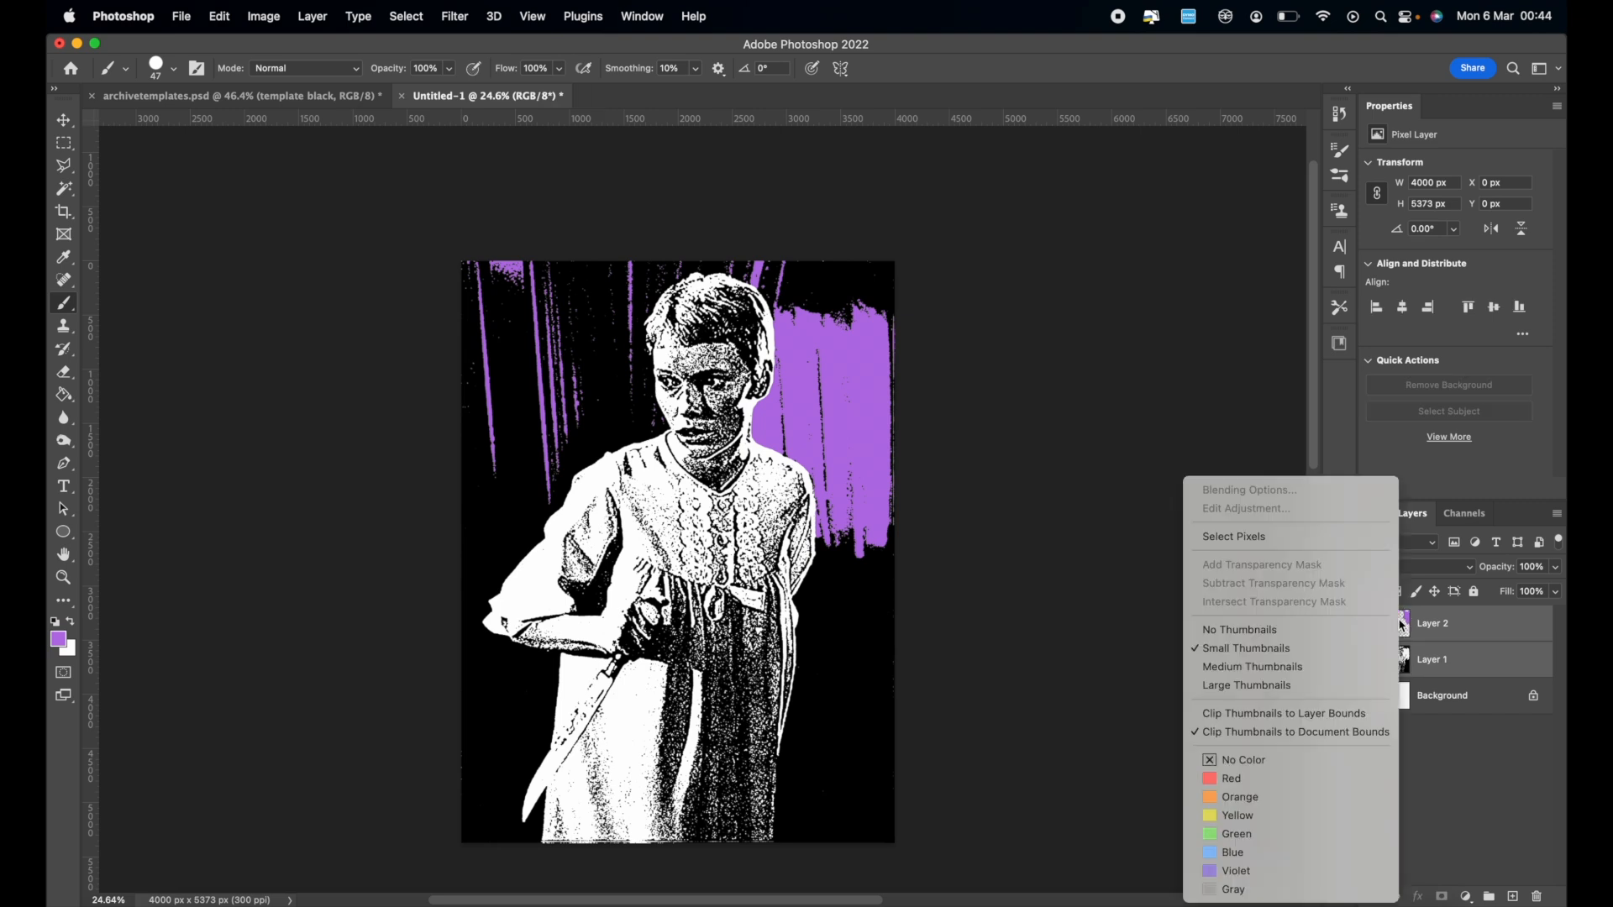
click(1447, 631)
right_click(1445, 632)
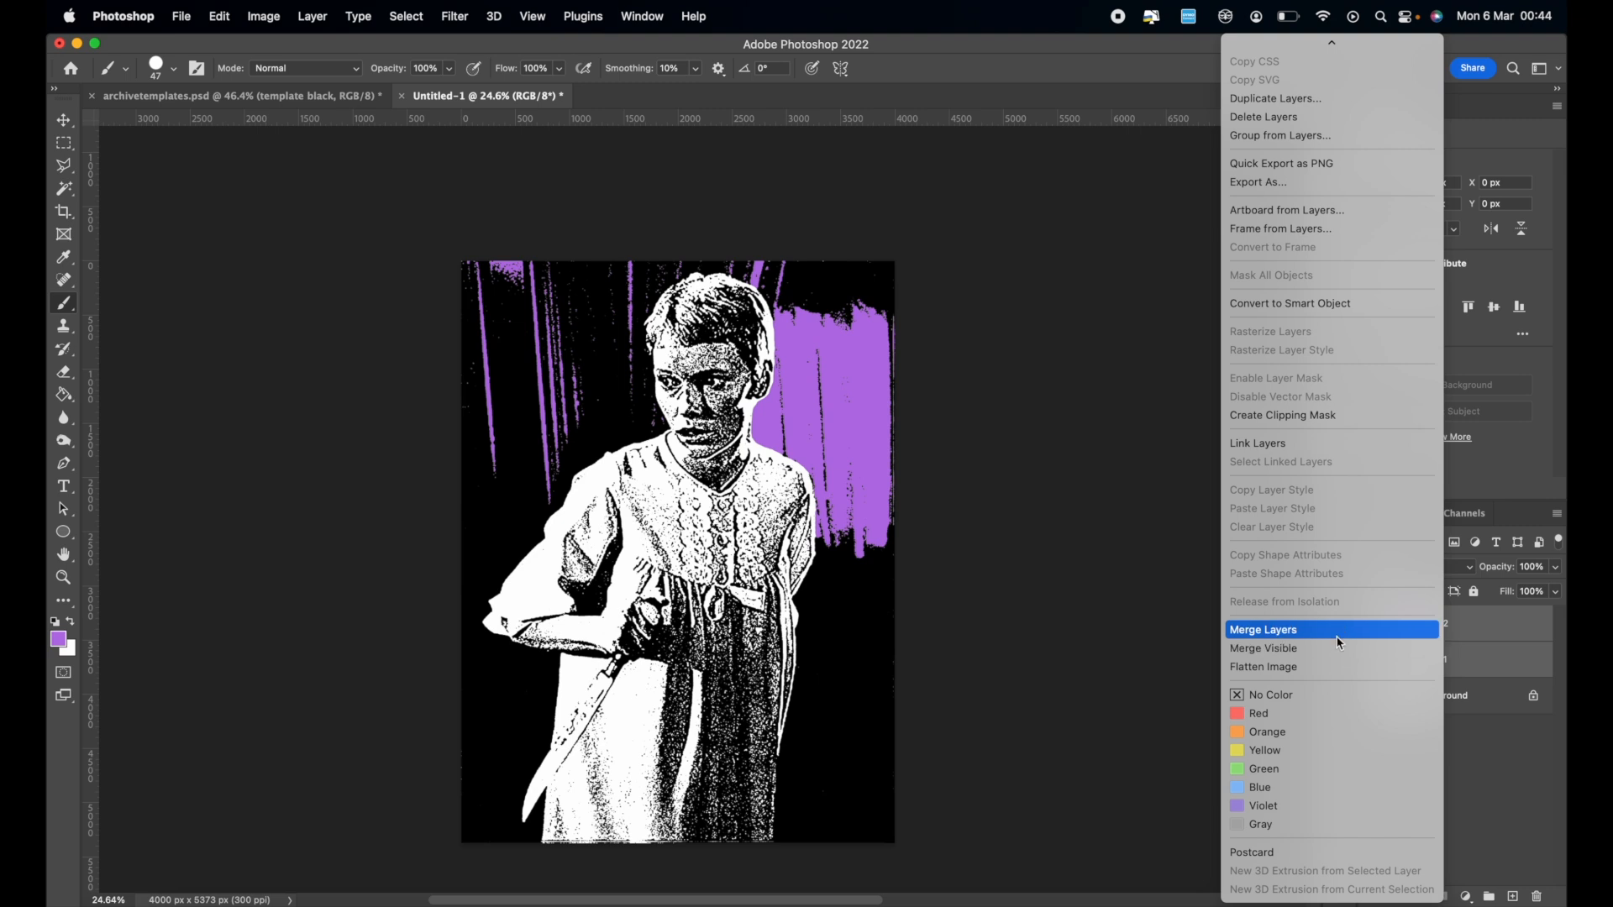
click(1338, 640)
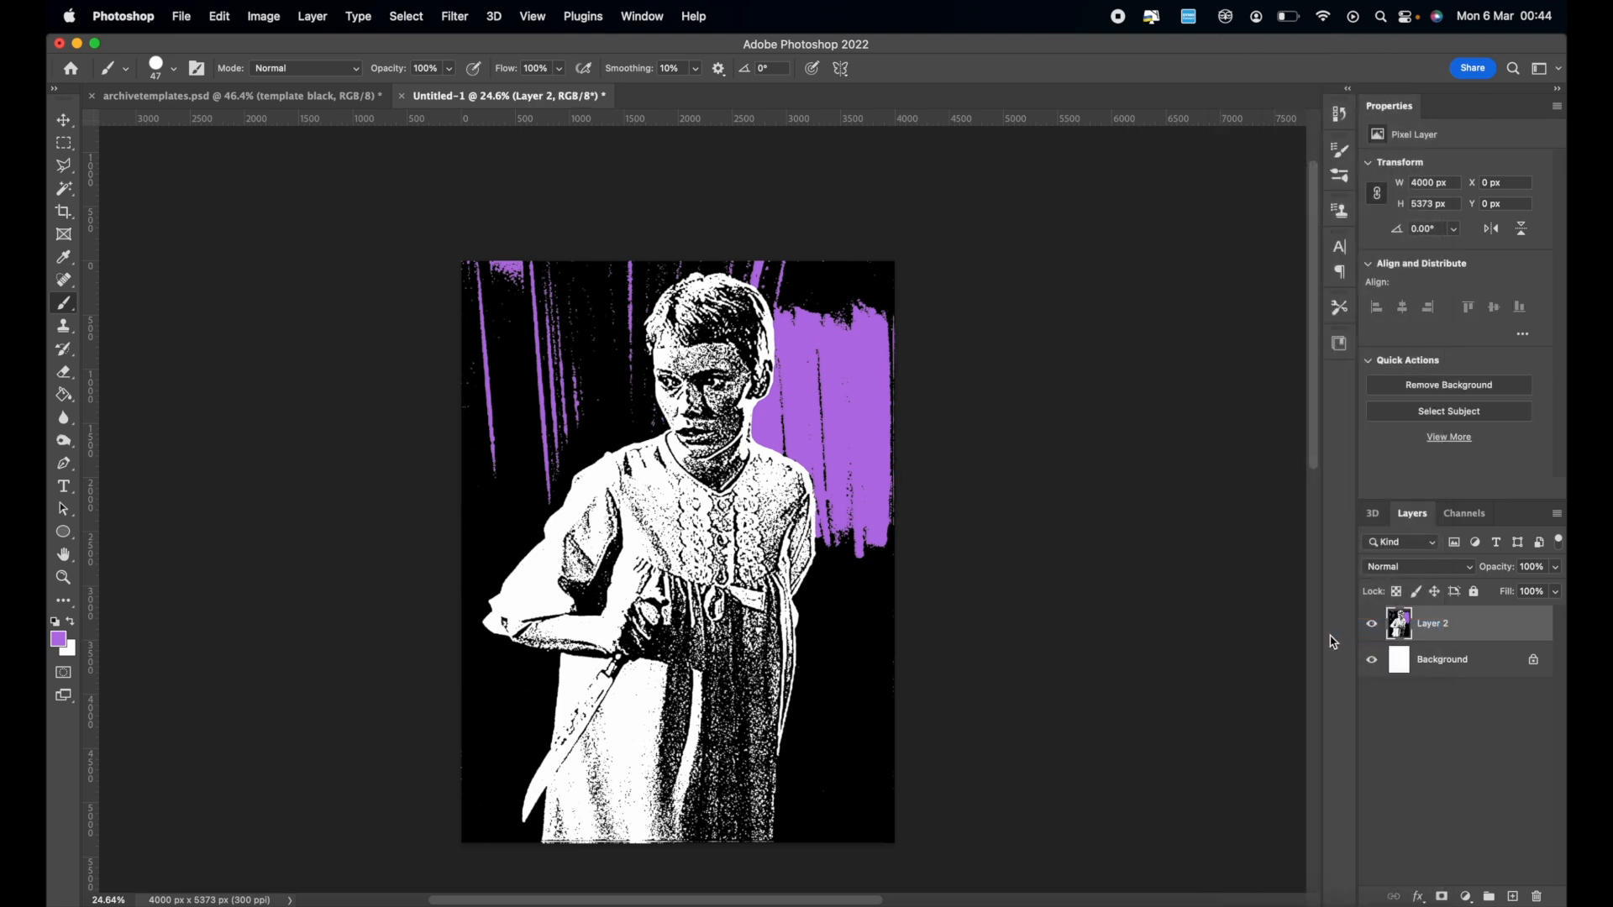
Paste the merged artwork into archivetemplates.psd and scale it to 1561 × 2097 px on the front of the black T-shirt.
key(ctrl+Tab)
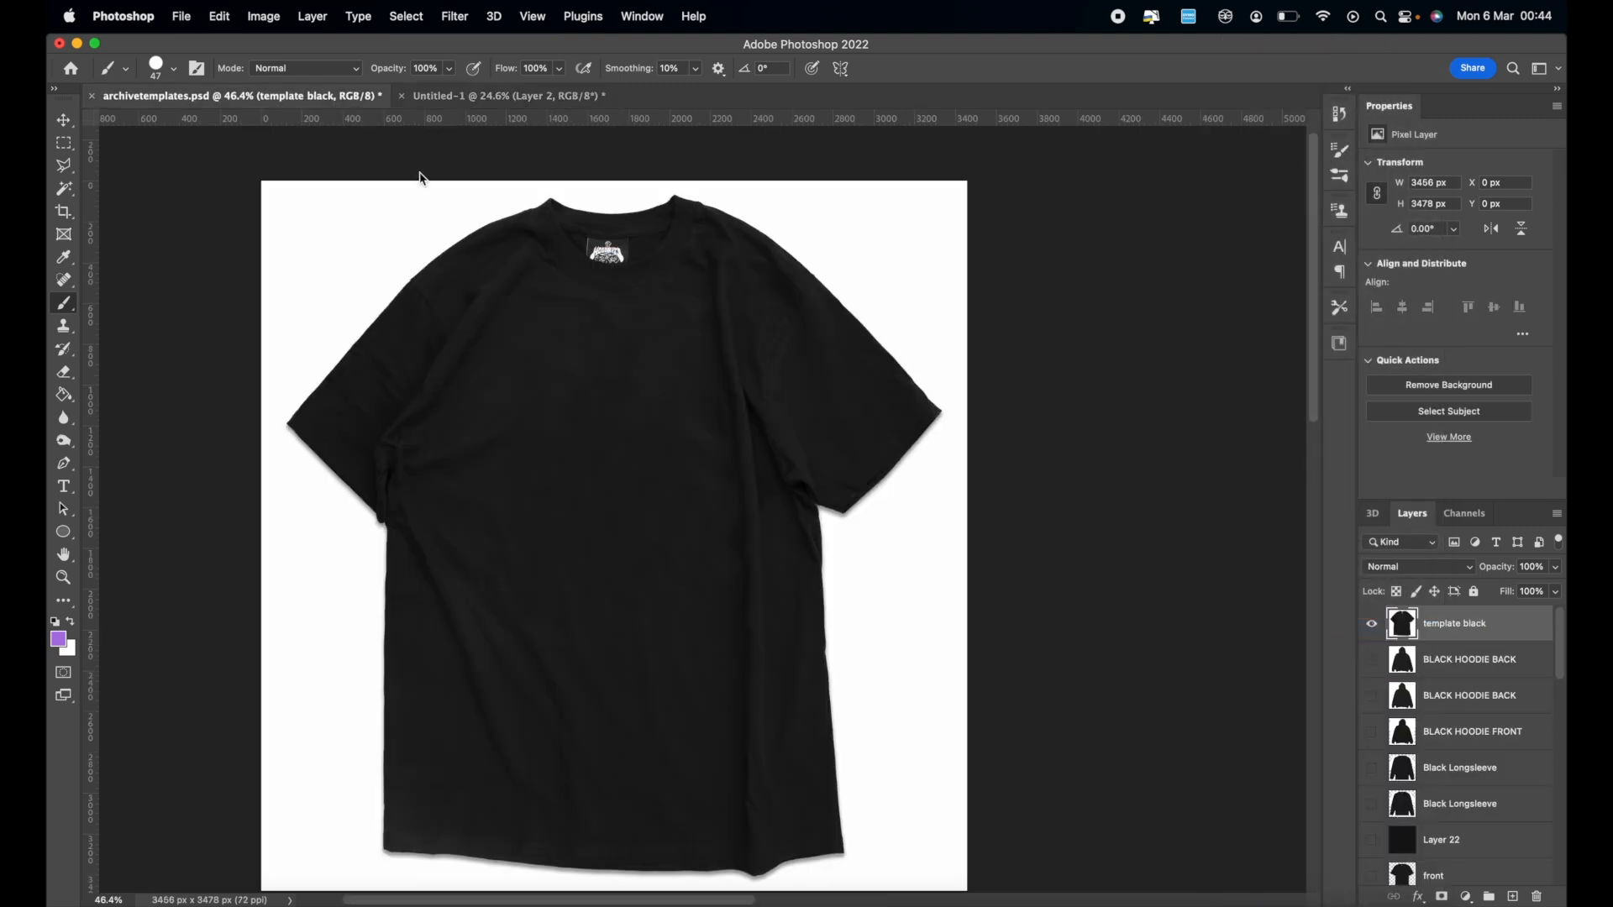
key(super+v)
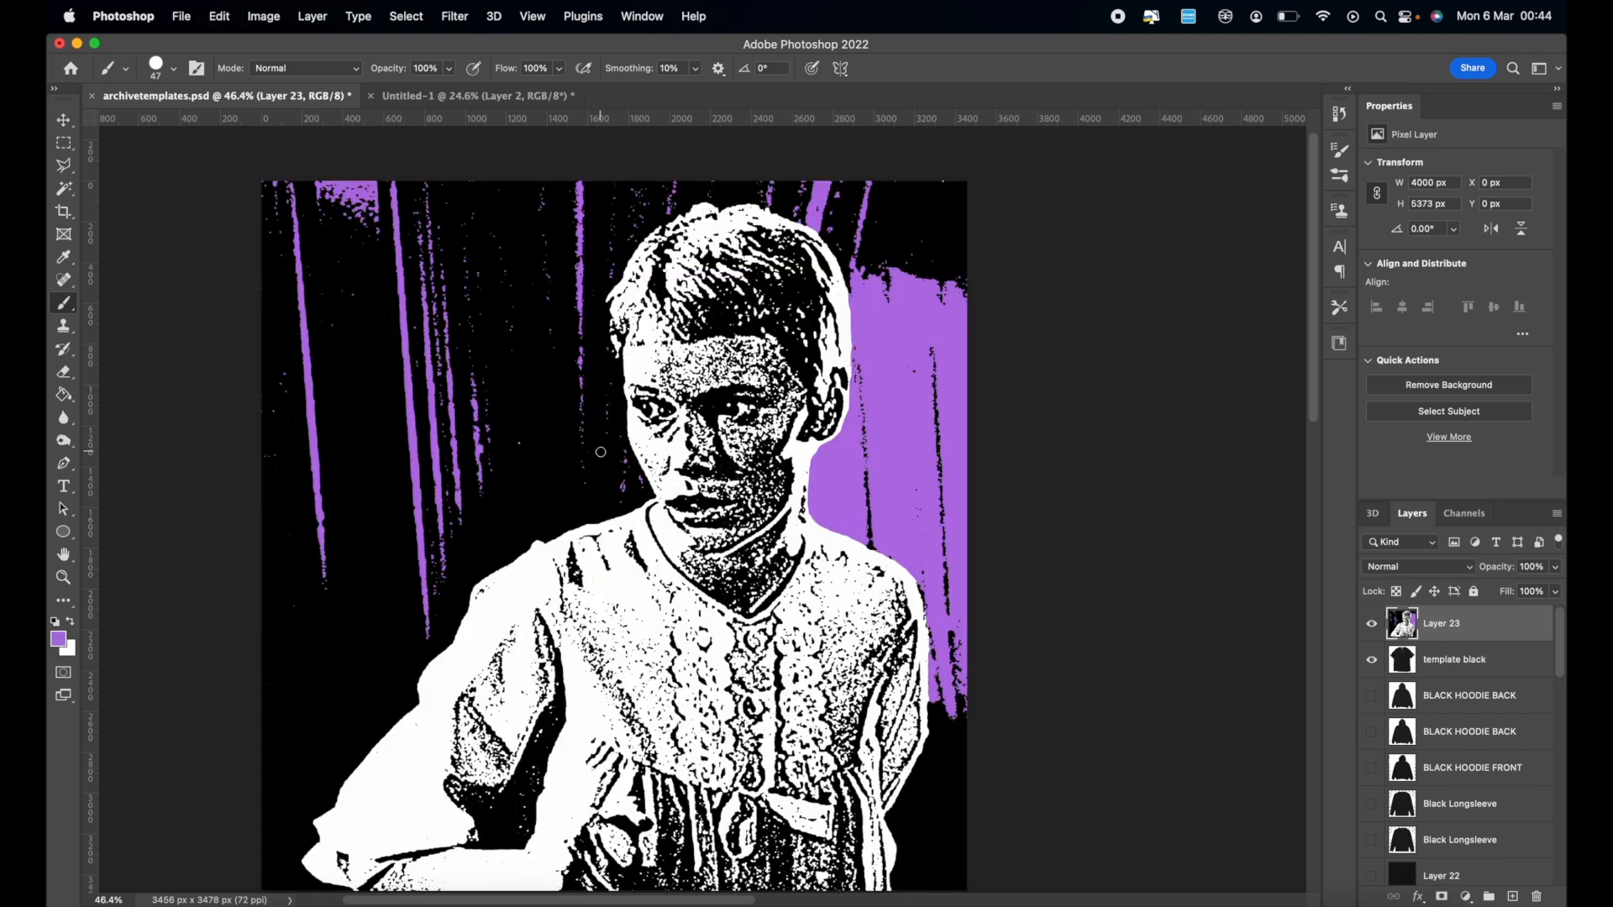
key(super+minus)
key(super+t)
drag(949, 294, 433, 597)
drag(449, 879, 551, 551)
key(super+plus)
key(super+minus)
key(Return)
scroll(460, 608, up, 3)
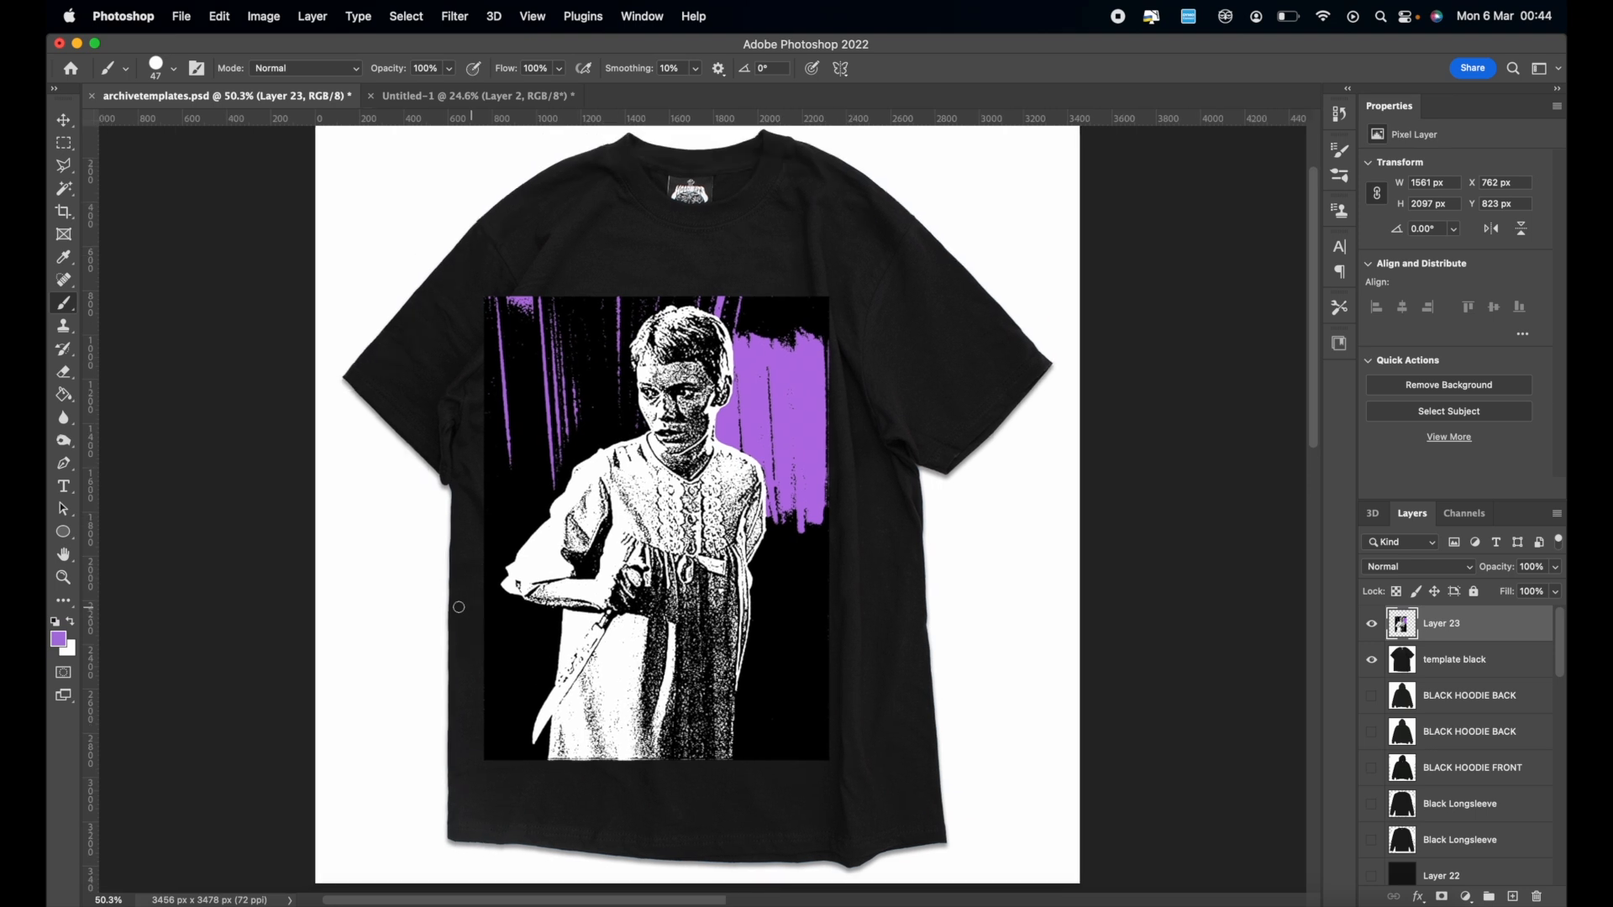
Scale the pasted artwork to 1488 × 2000 px and move it up toward the center of the shirt's chest.
key(super+t)
drag(655, 521, 691, 489)
drag(863, 264, 847, 286)
scroll(791, 396, down, 3)
key(Return)
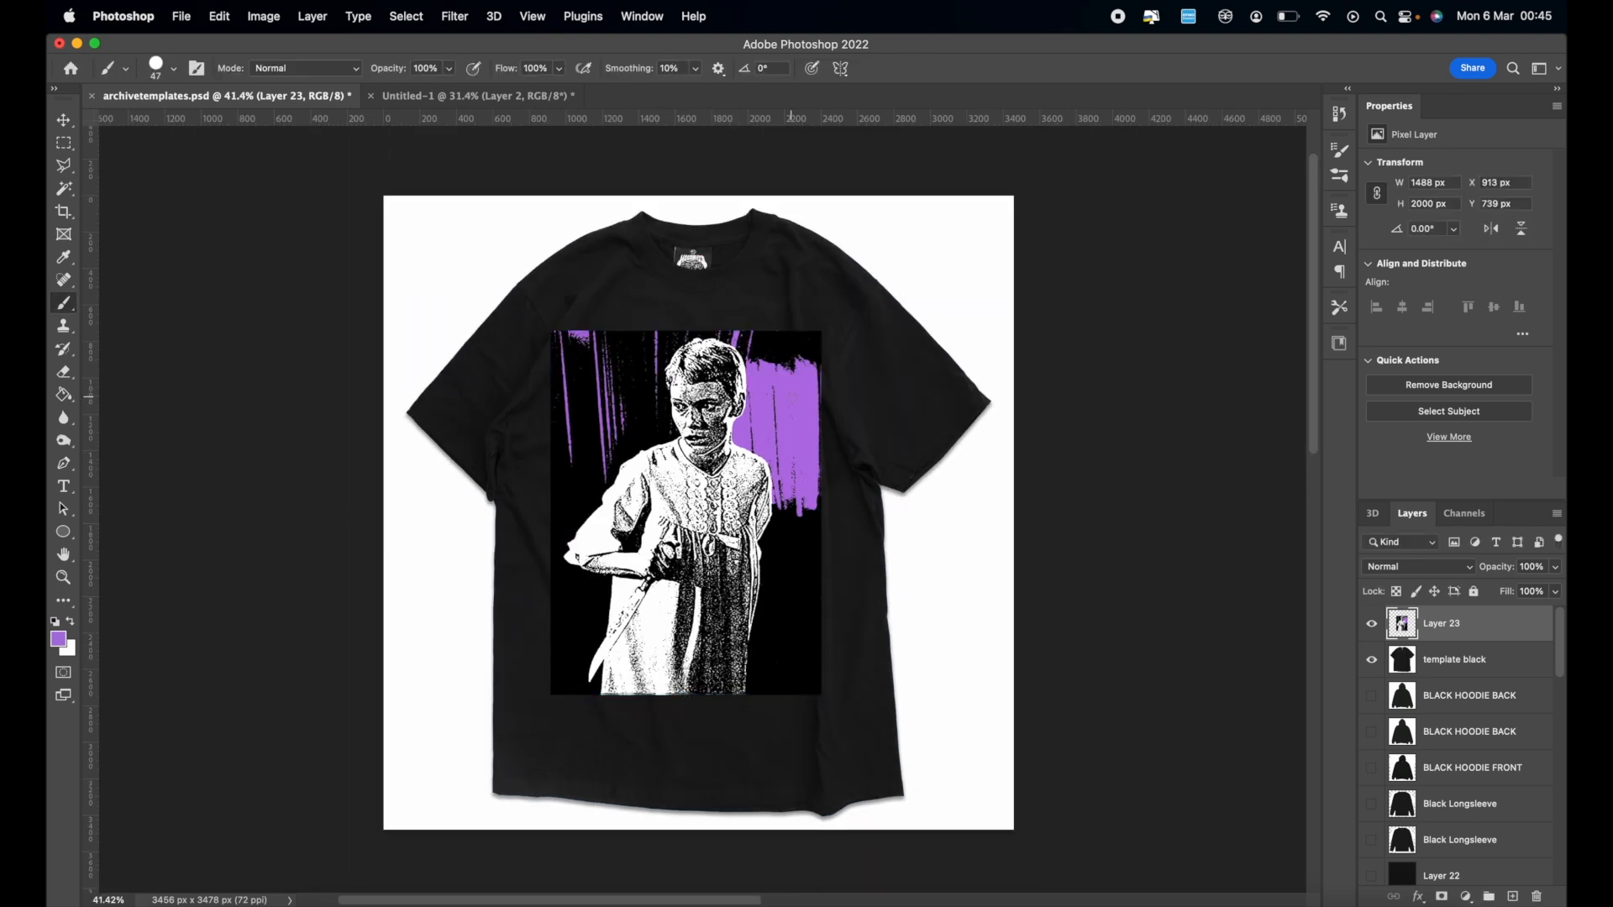
Set the pasted artwork layer's blend mode to Lighten so its black areas blend into the shirt.
click(1457, 574)
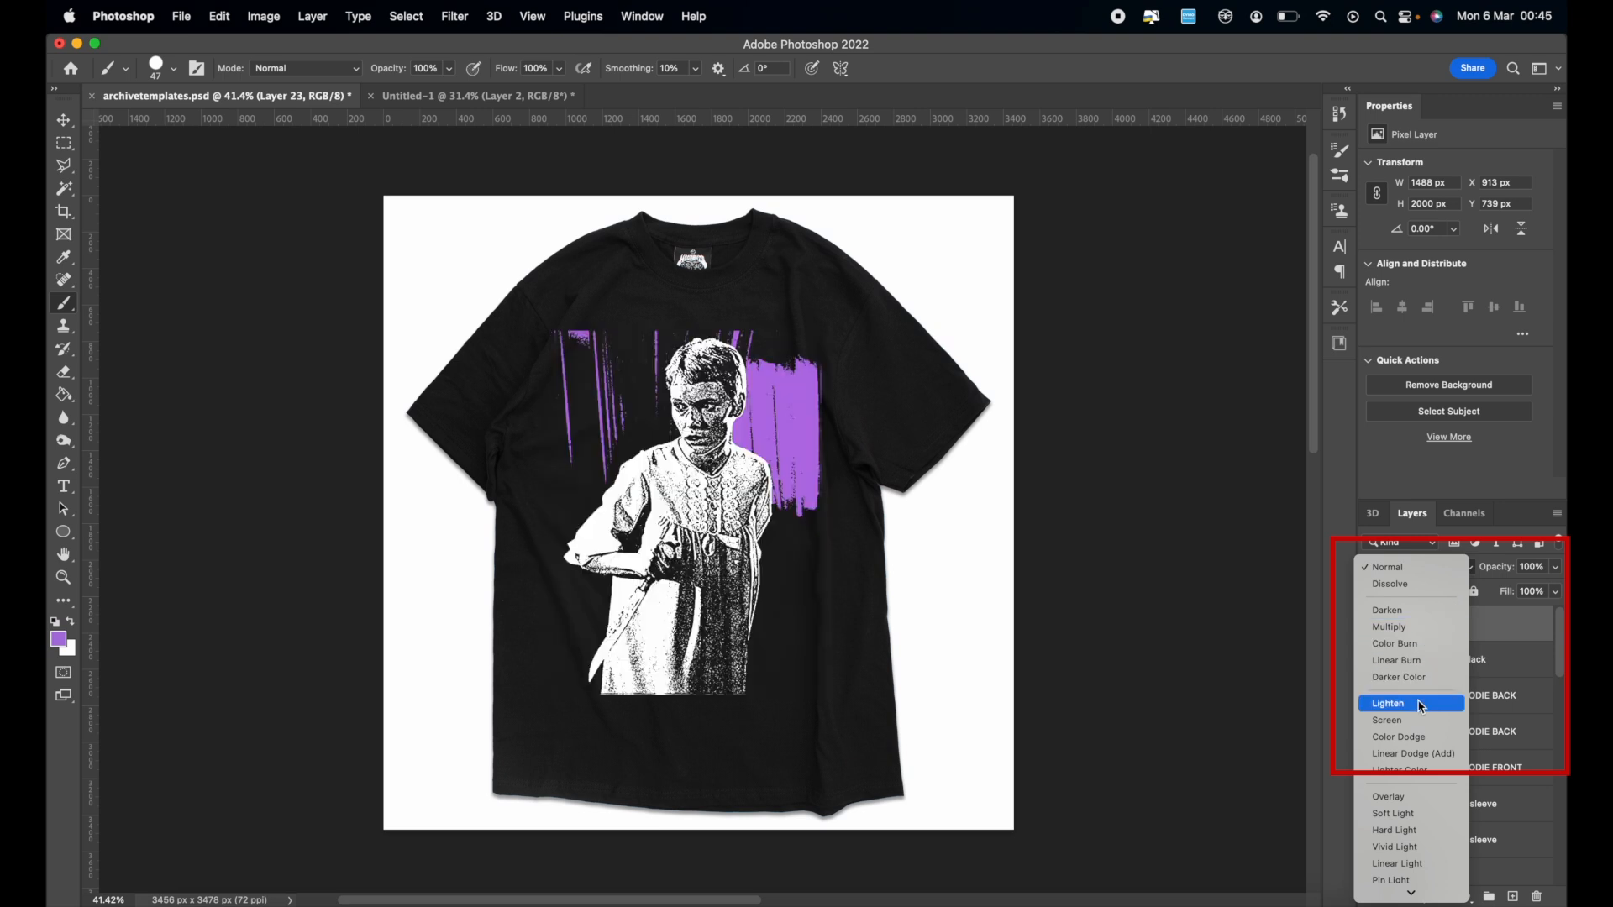
click(1387, 704)
scroll(707, 504, up, 5)
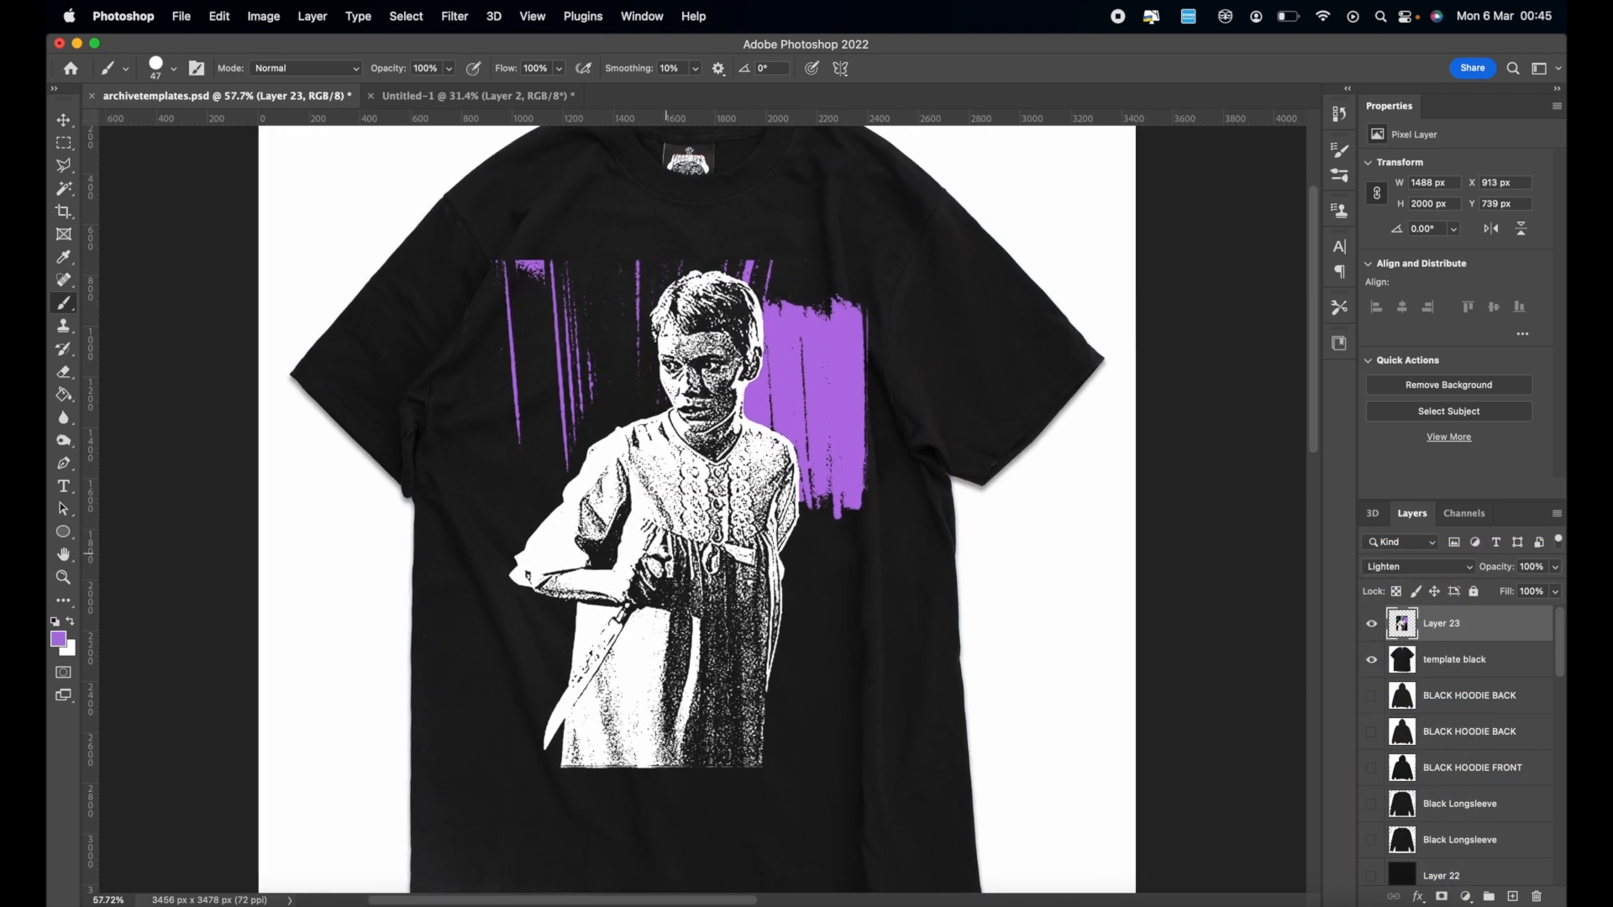
Scale the shirt artwork down to 1398 × 1879 px and nudge it slightly up and to the right.
key(super+t)
drag(861, 267, 831, 287)
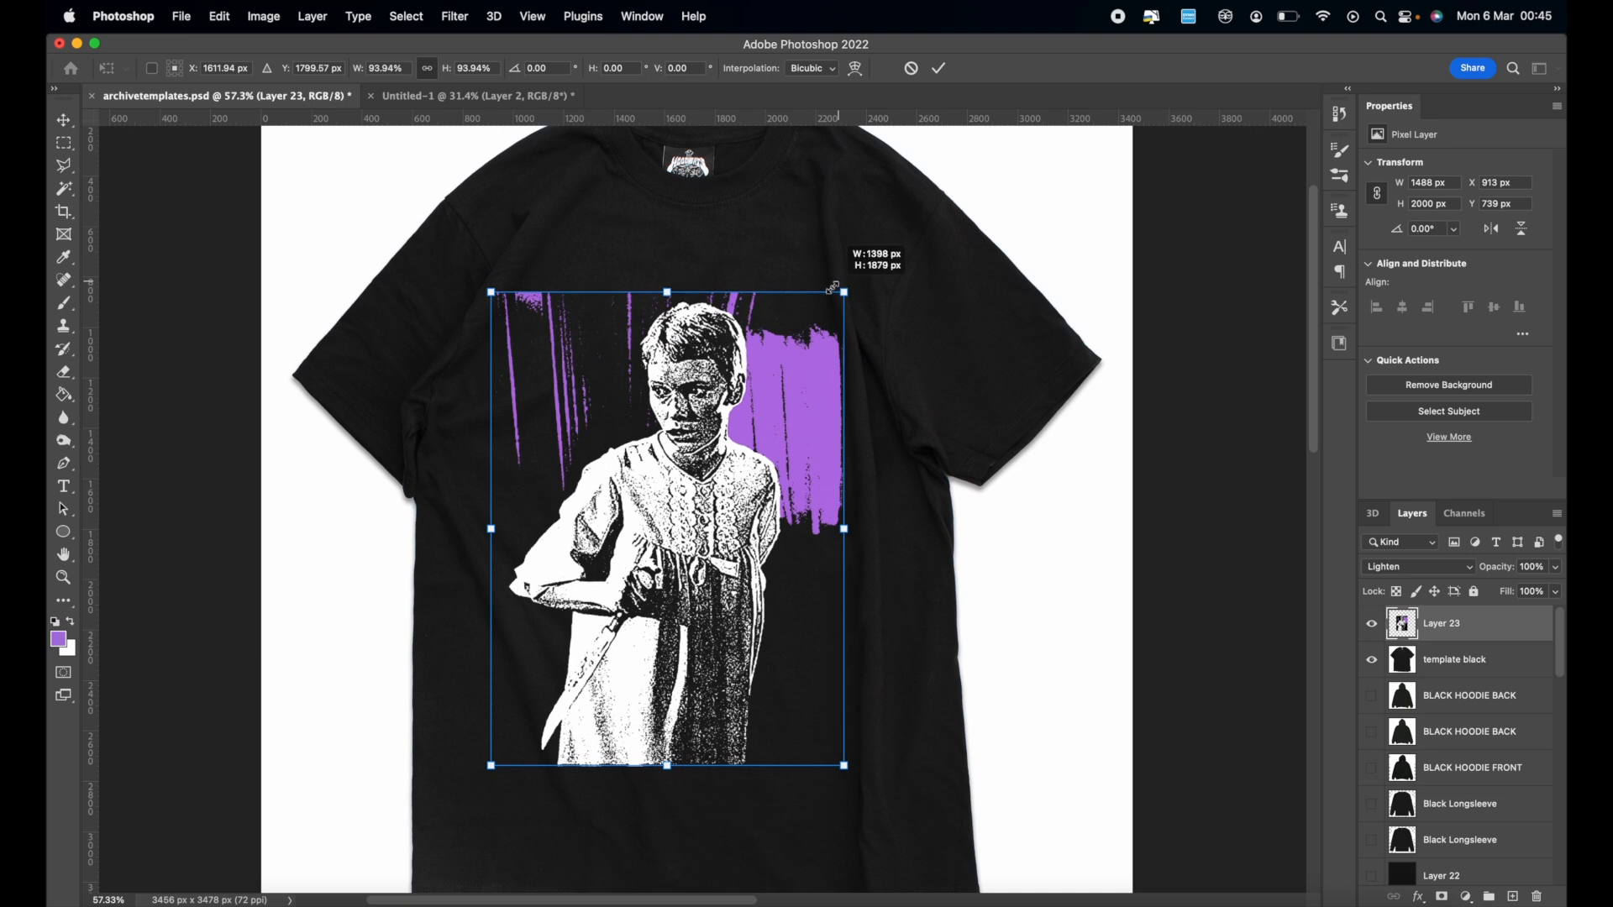
mouse_move(760, 394)
mouse_down()
mouse_move(788, 377)
mouse_move(771, 385)
mouse_up()
key(Return)
key(b)
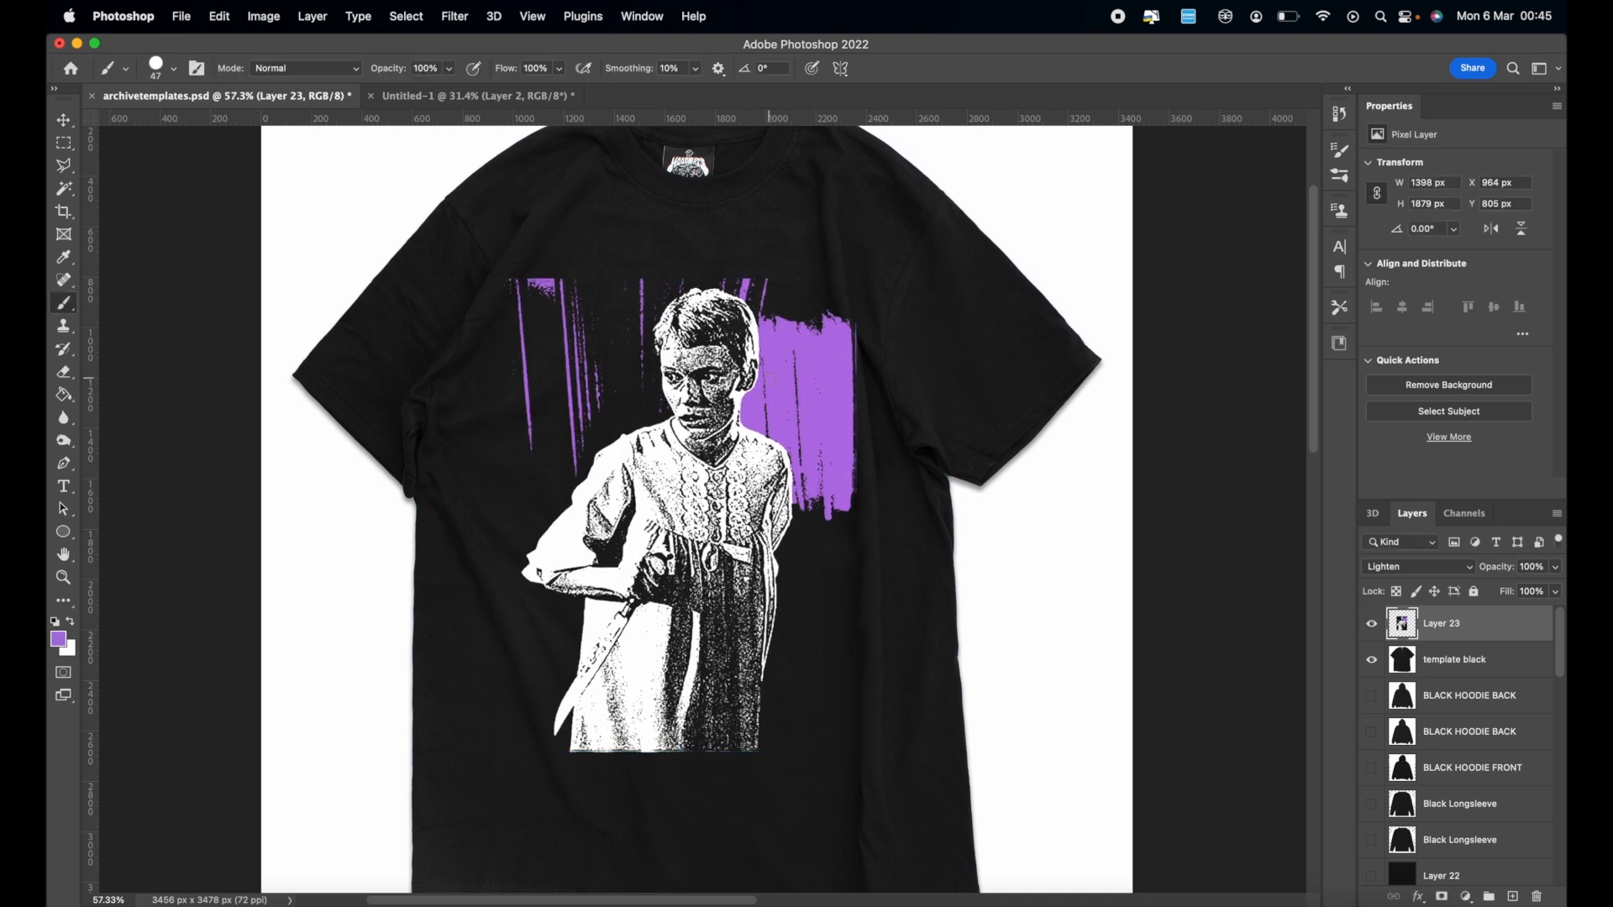
scroll(770, 378, down, 4)
scroll(701, 465, up, 3)
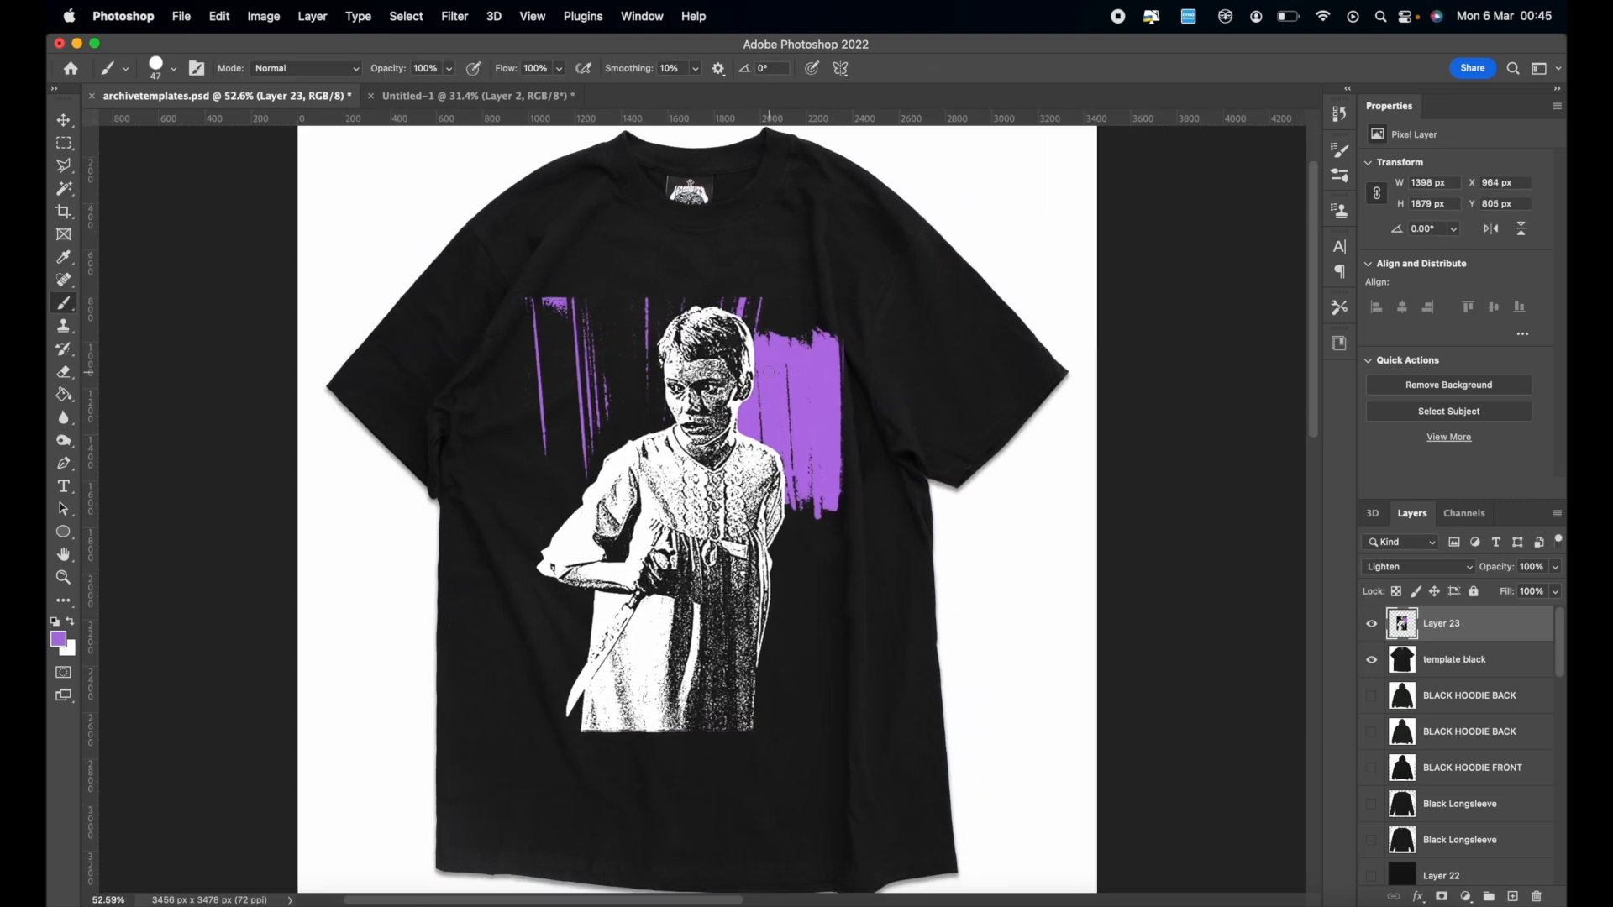
Try to soften the outer edges of the purple background on the shirt artwork using the Eraser at 130 px.
key(e)
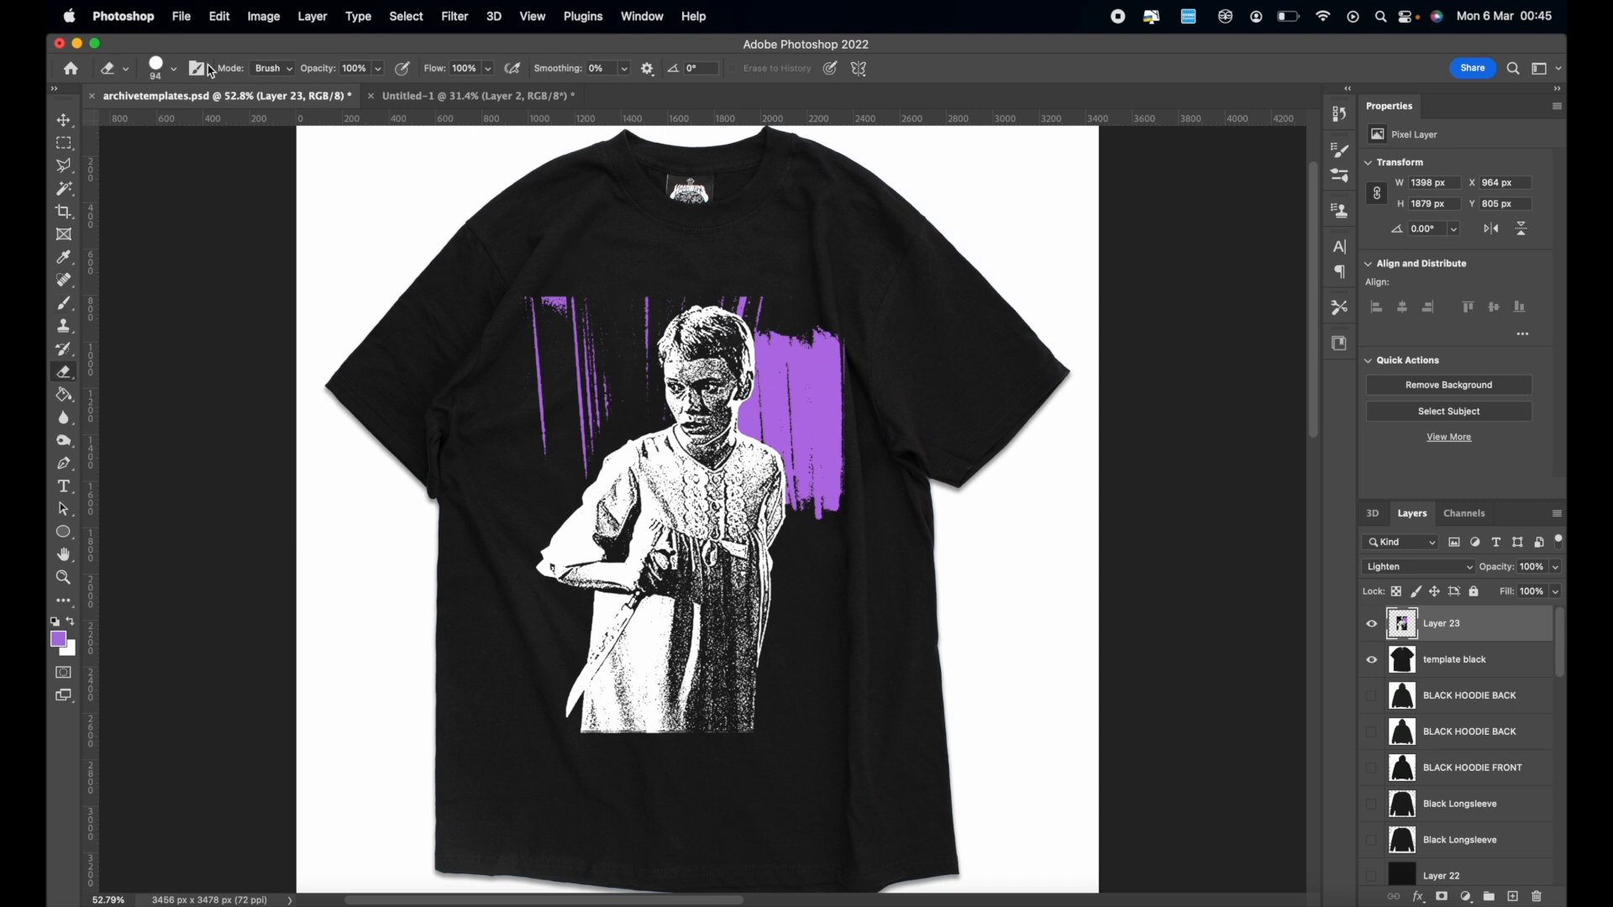
click(169, 68)
drag(196, 123, 215, 124)
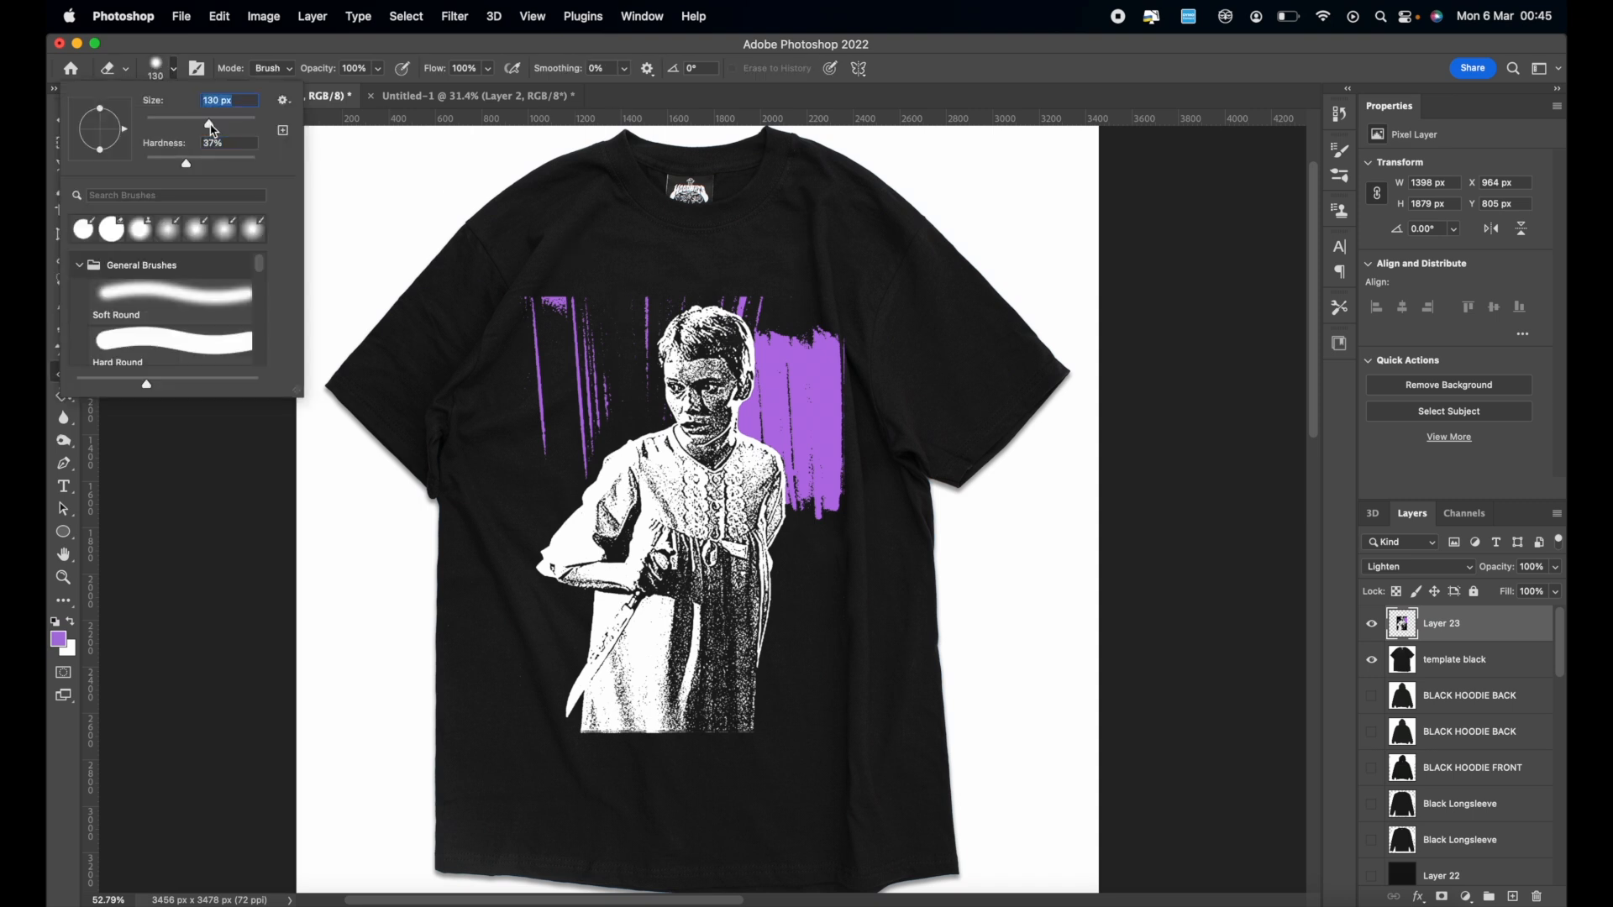
click(575, 294)
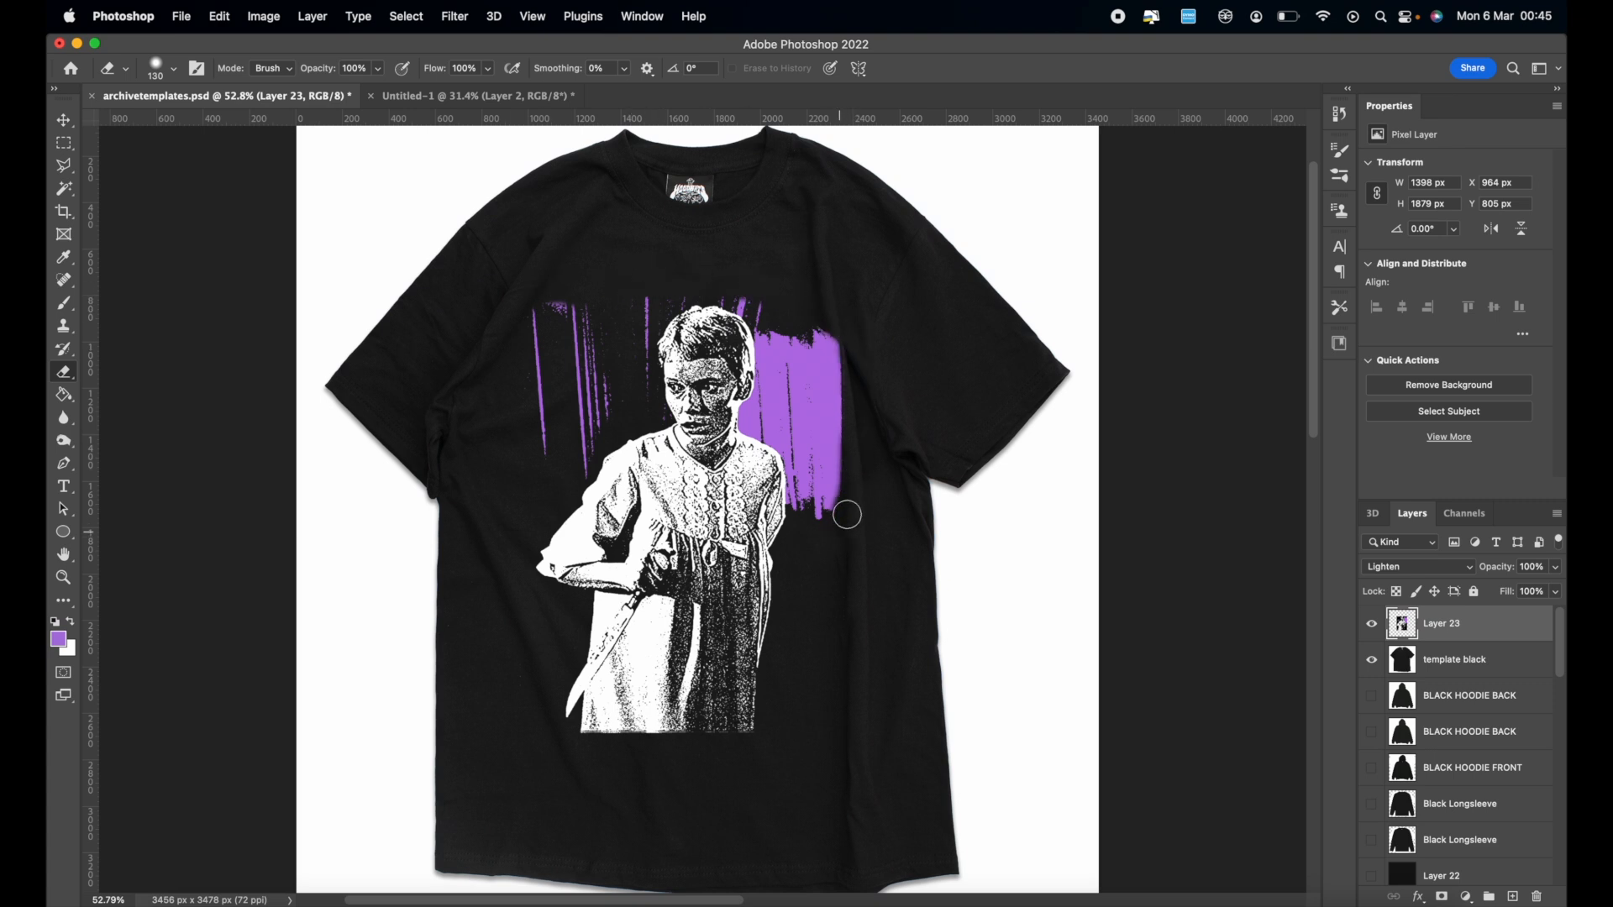
Examine the artwork's edges and its placement on the black T-shirt, both up close and with the whole shirt in view.
scroll(821, 554, down, 3)
scroll(820, 554, up, 4)
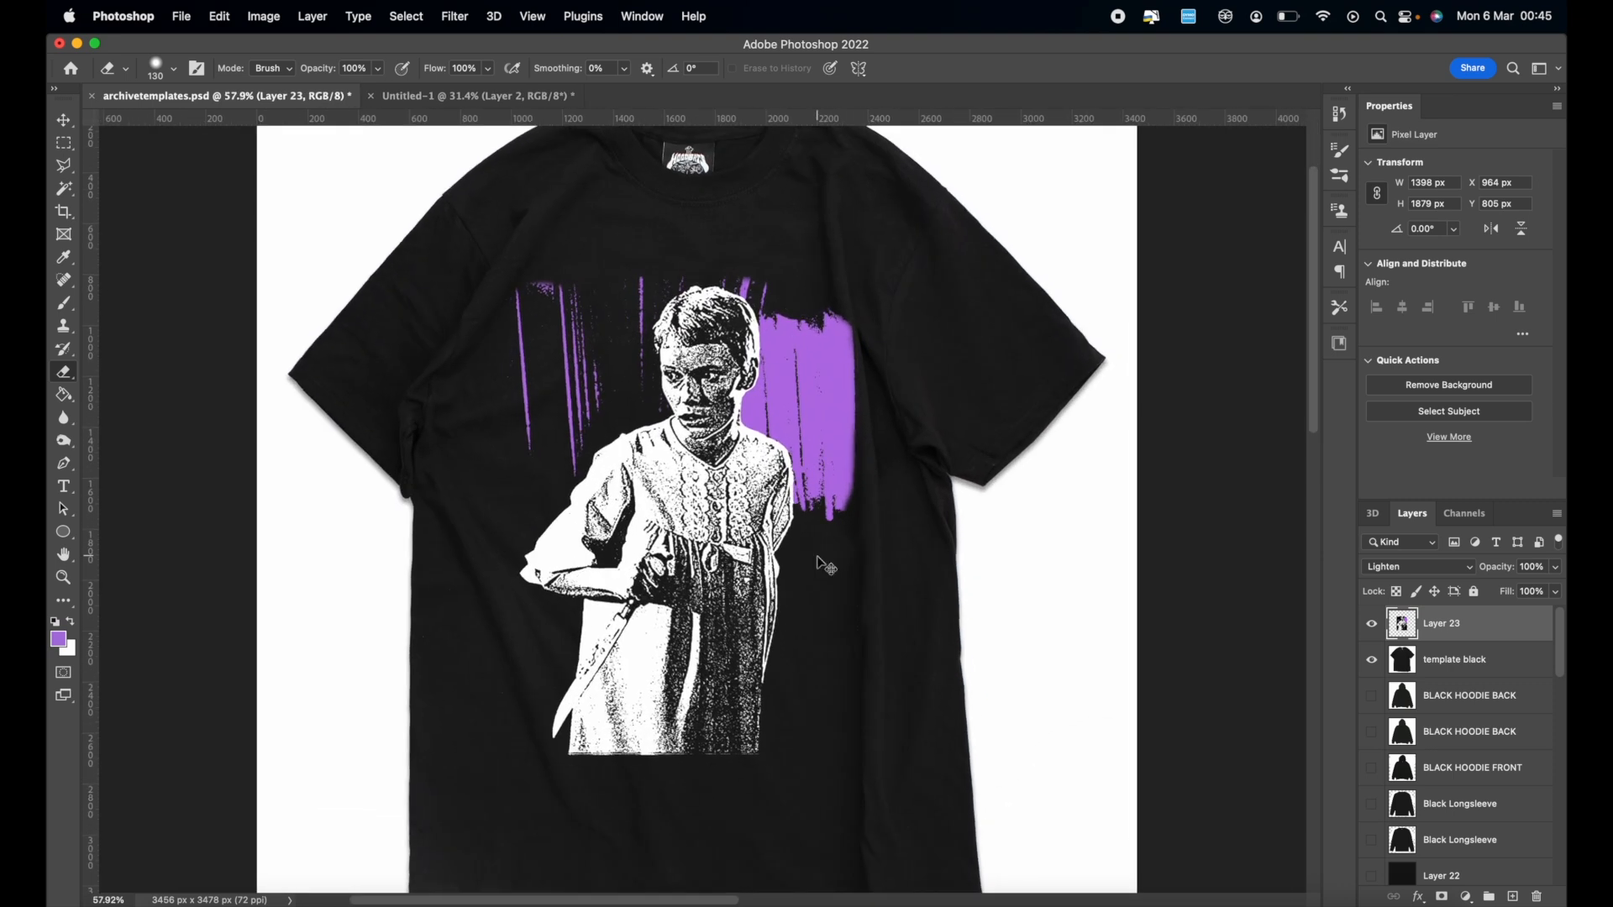
scroll(819, 550, down, 2)
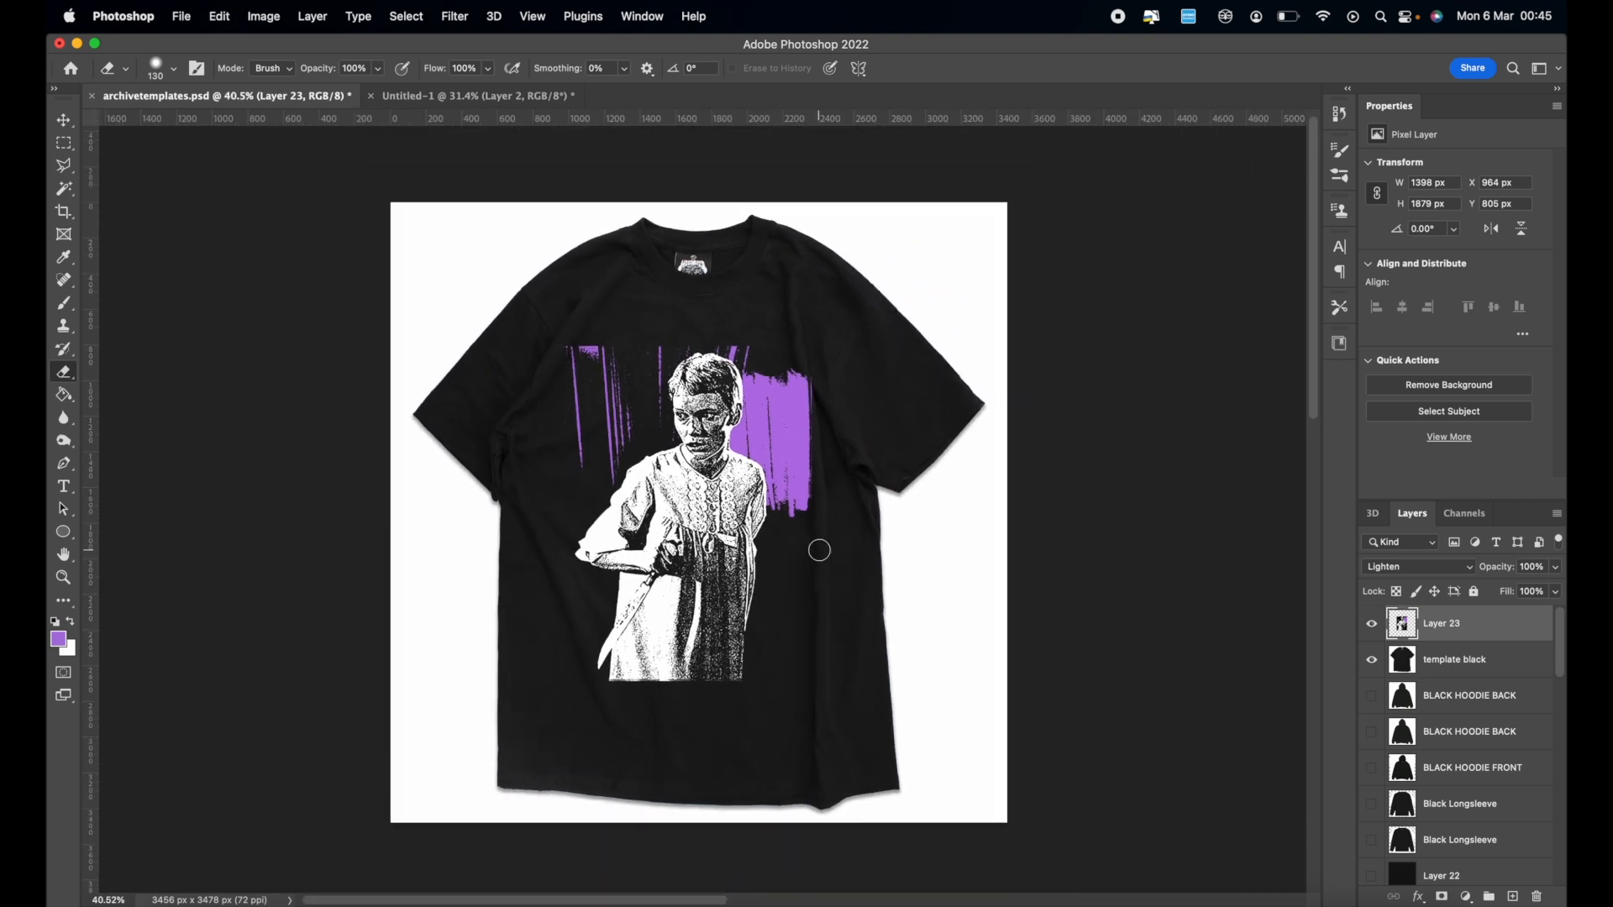
scroll(738, 443, up, 5)
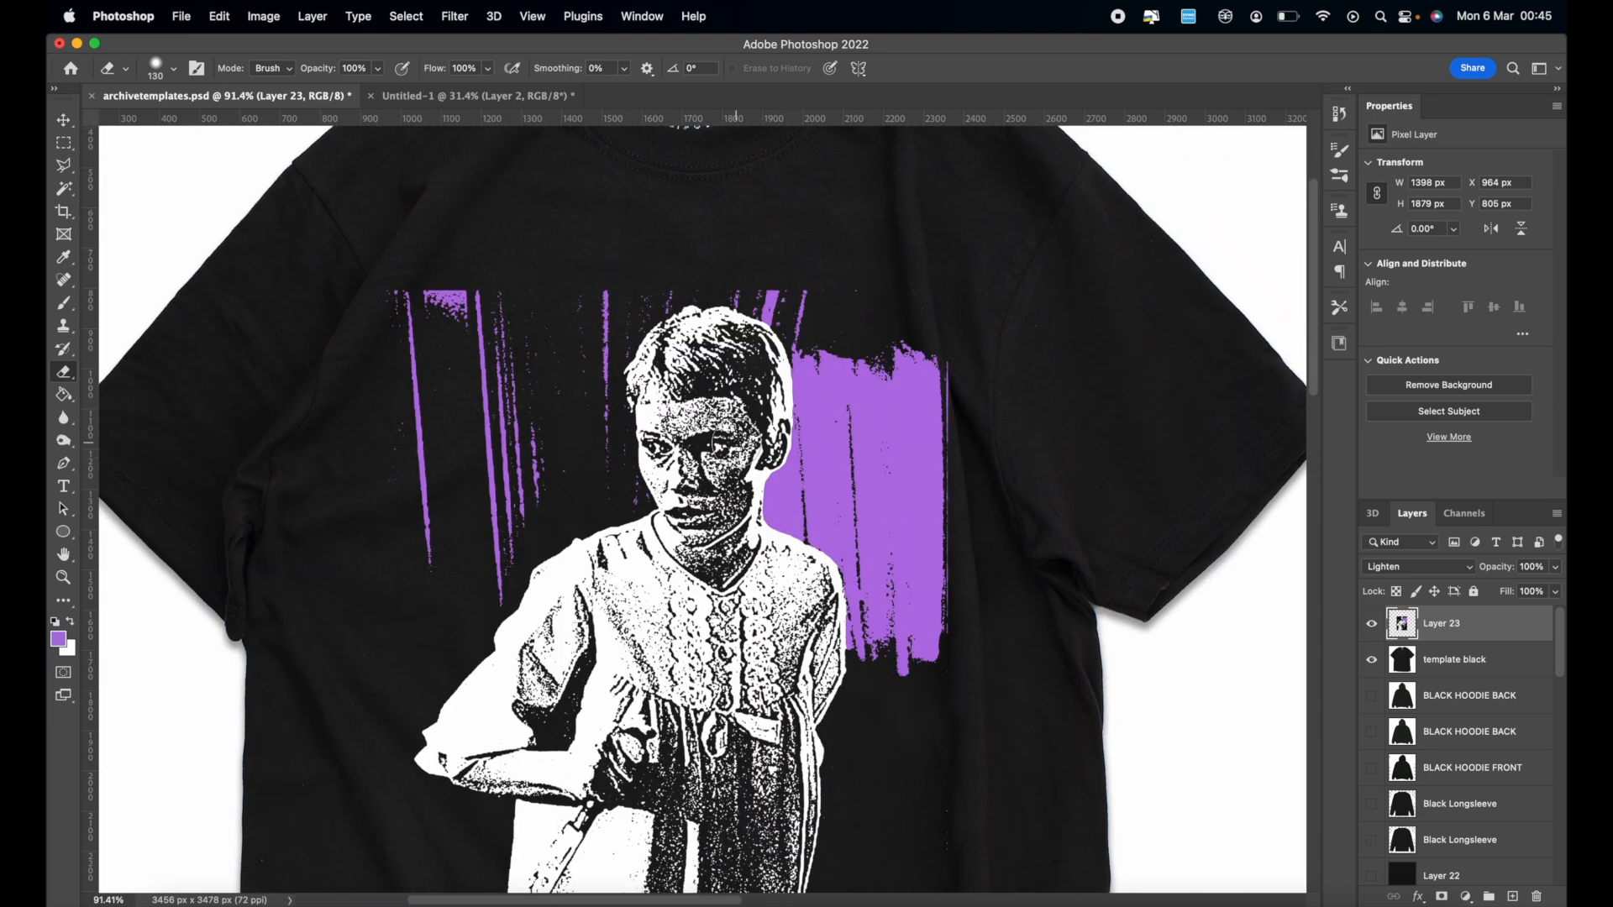
scroll(707, 442, down, 3)
scroll(777, 391, up, 2)
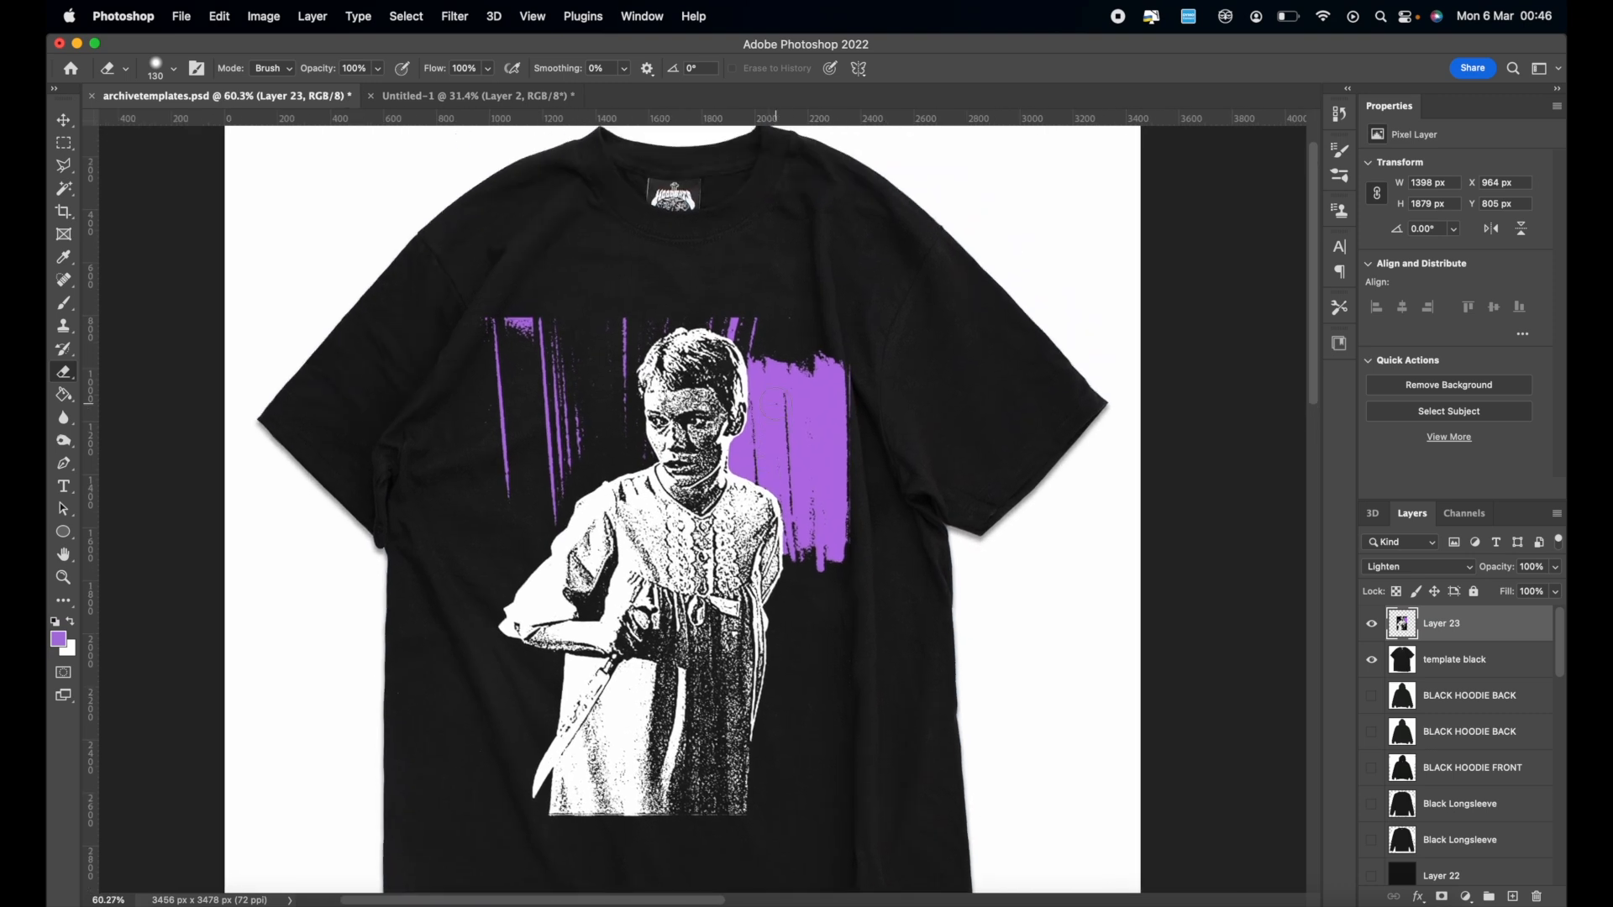
scroll(775, 407, up, 1)
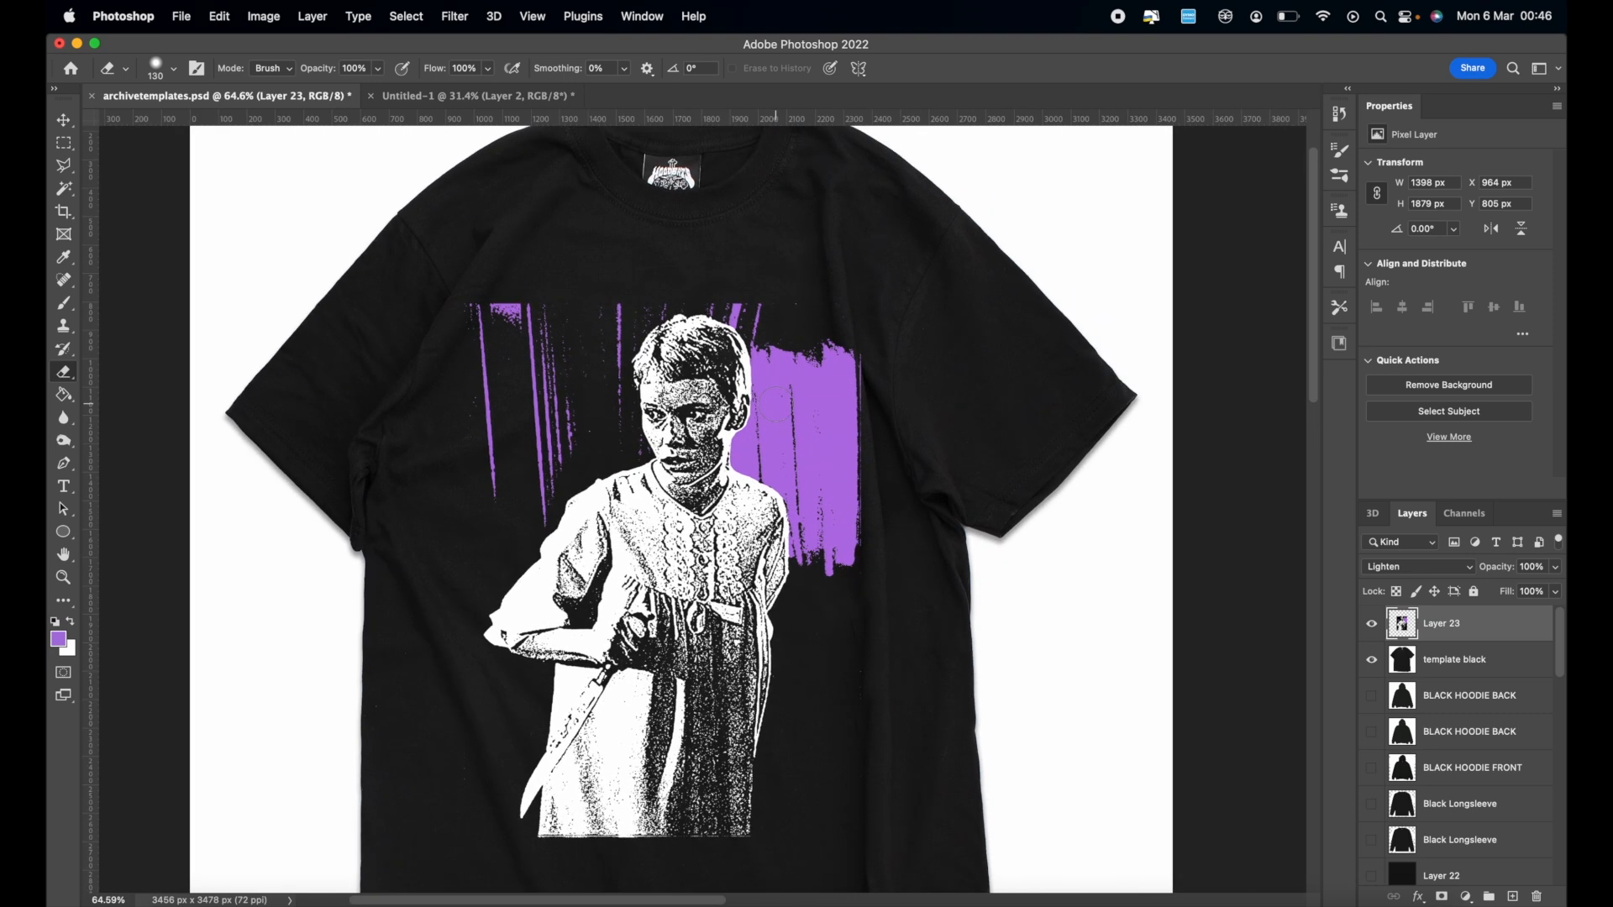
scroll(777, 407, down, 3)
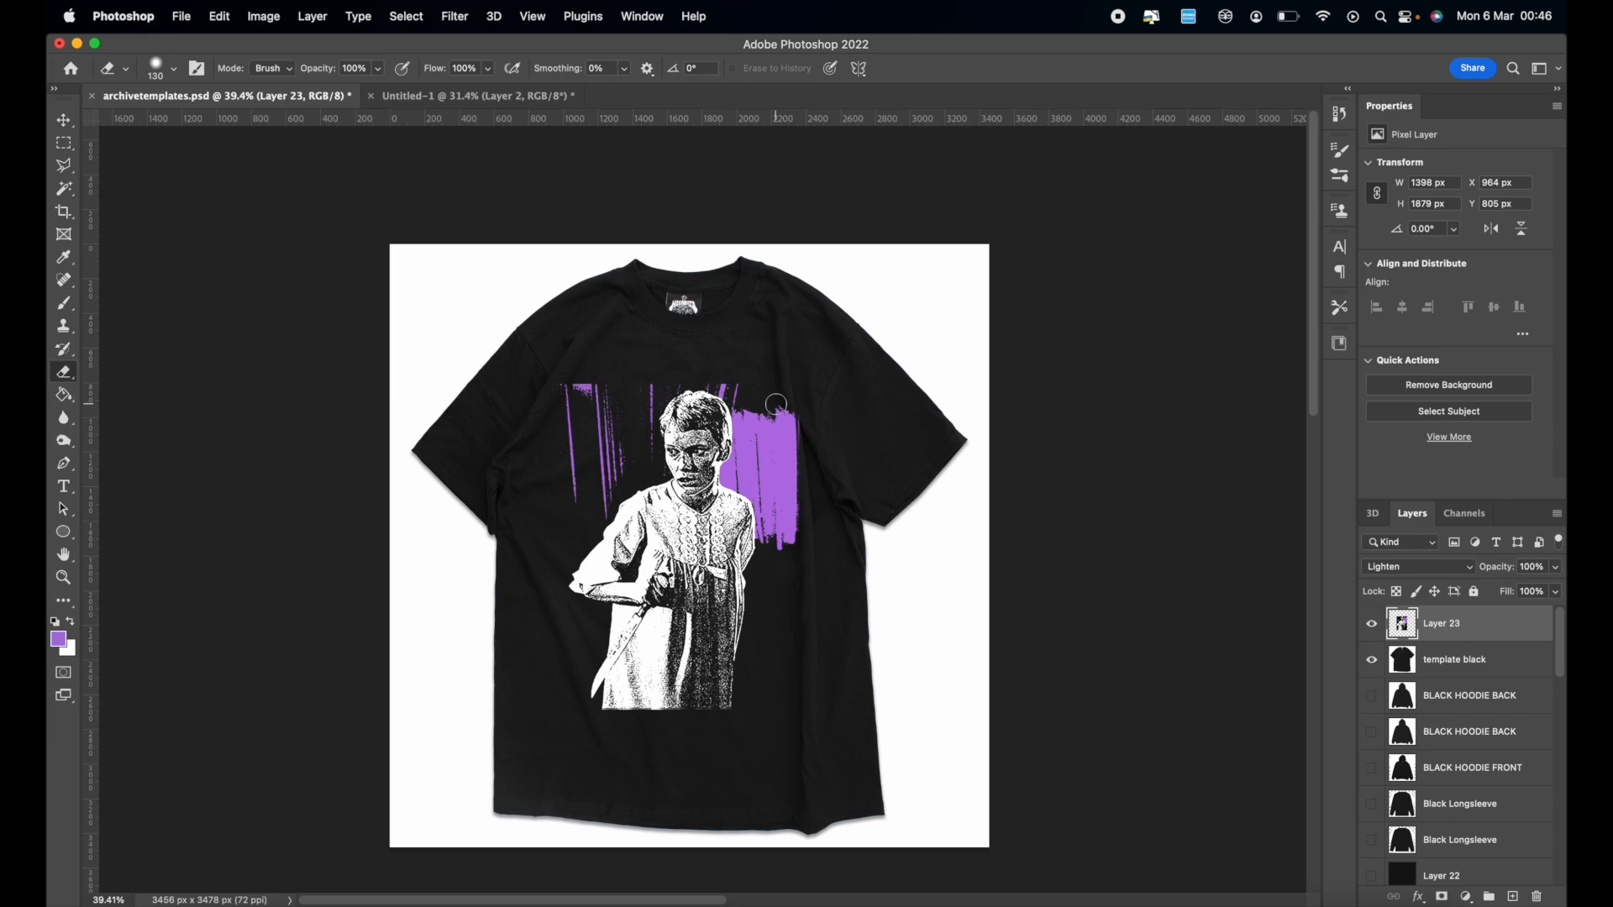